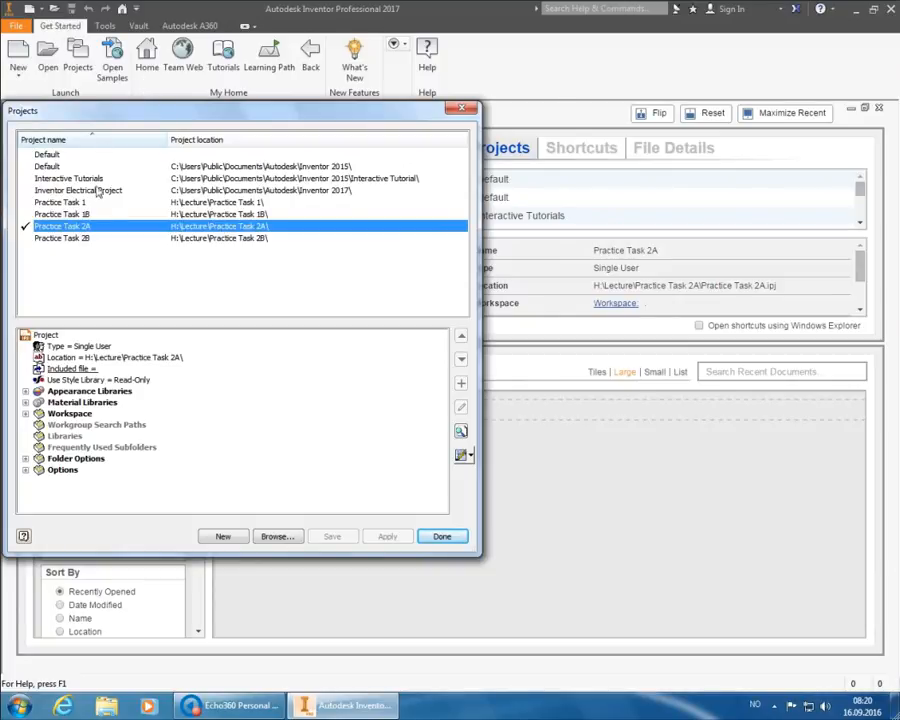
- Make Practice Task 2B the active project and close the Projects dialog
{"action": "left_click", "coordinate": [62, 238]}
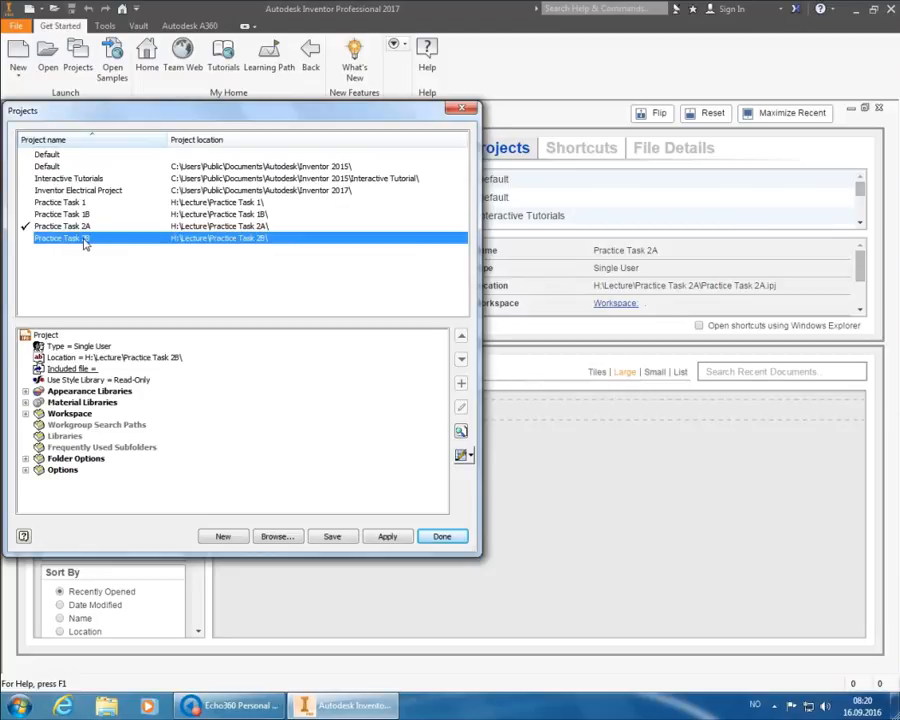
{"action": "double_click", "coordinate": [62, 238]}
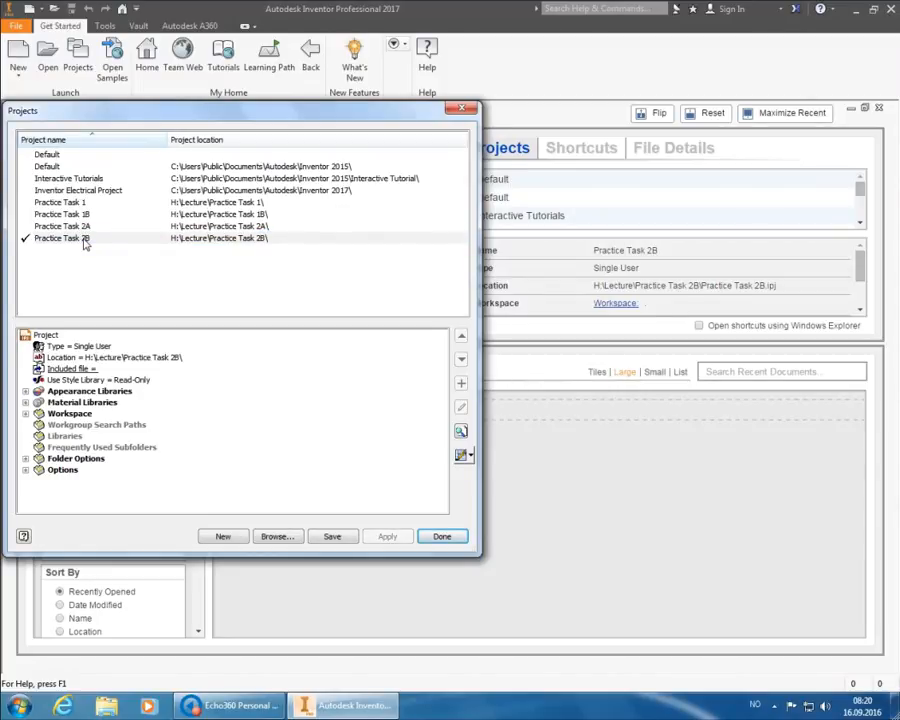
{"action": "left_click", "coordinate": [450, 538]}
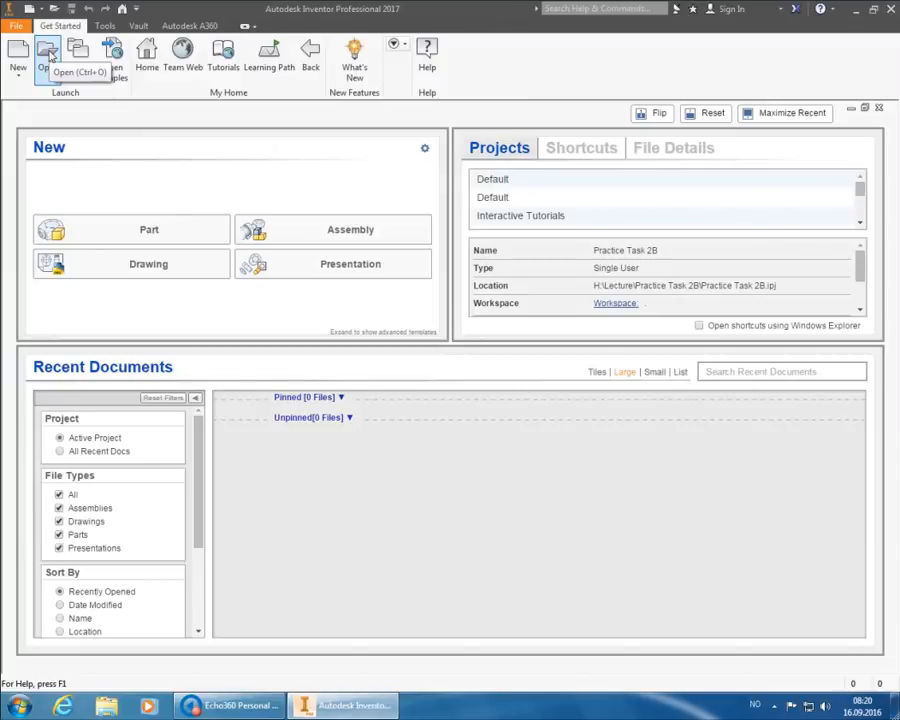
- Open the part file Plate with holes.ipt
{"action": "left_click", "coordinate": [50, 55]}
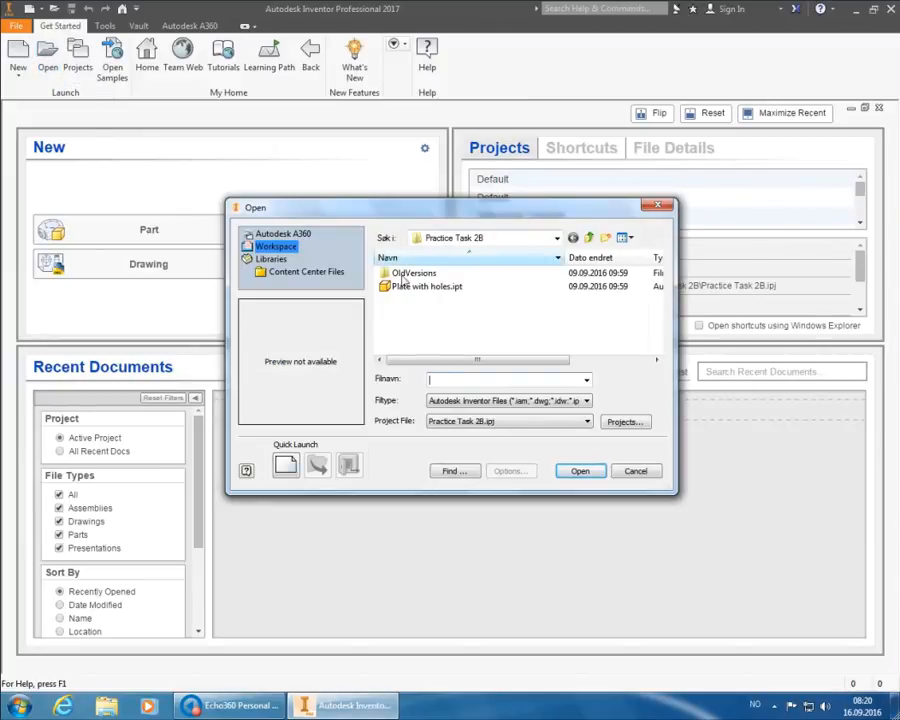
{"action": "left_click", "coordinate": [447, 288]}
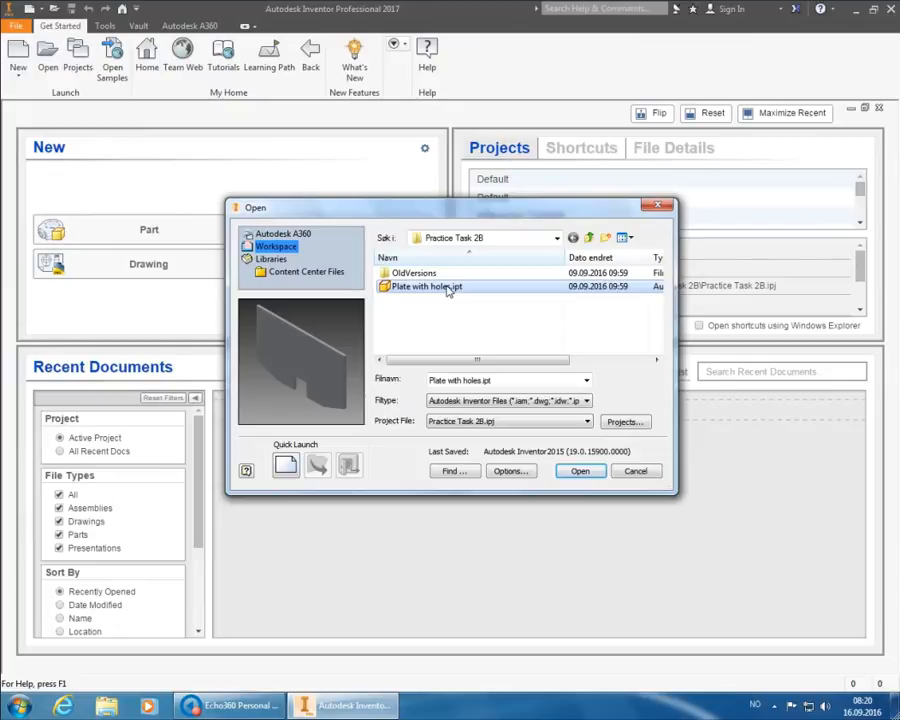
{"action": "left_click", "coordinate": [580, 471]}
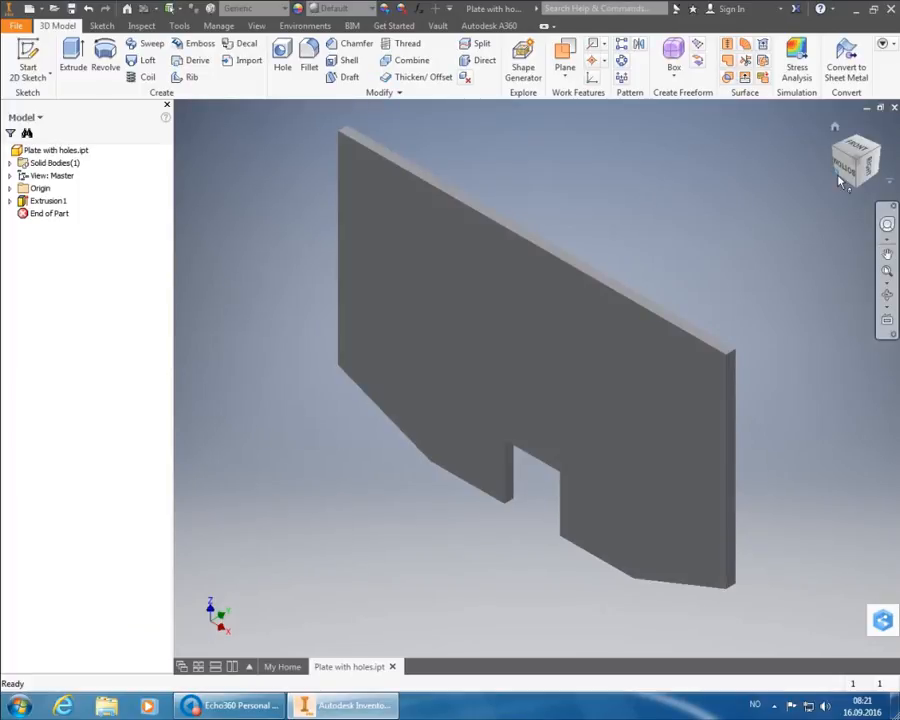
- Rotate and roll the view with the ViewCube to look straight down on the plate's top face
{"action": "left_click", "coordinate": [852, 168]}
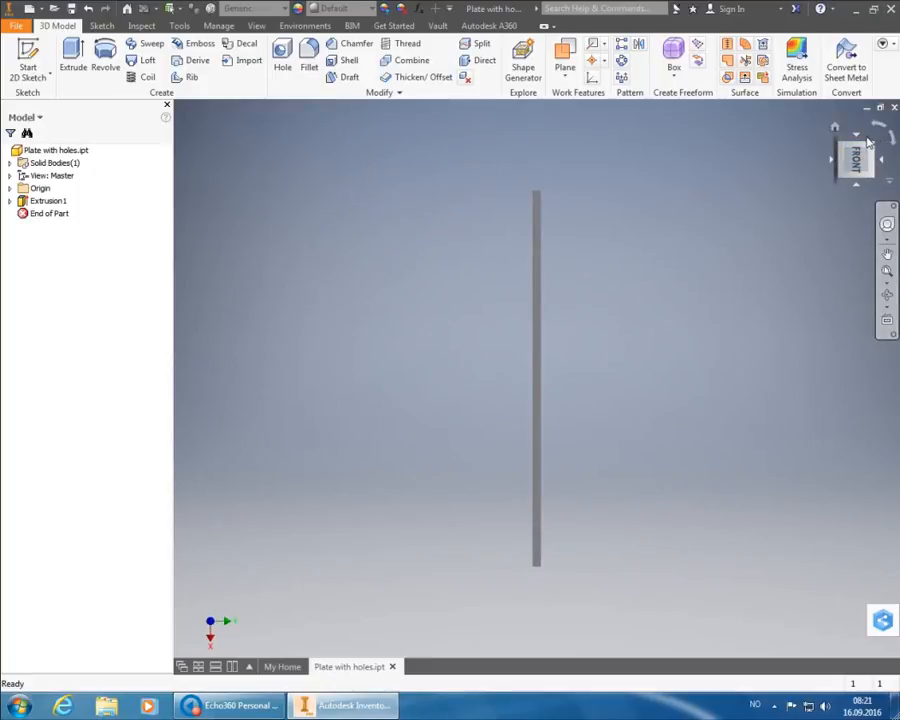
{"action": "left_click", "coordinate": [879, 134]}
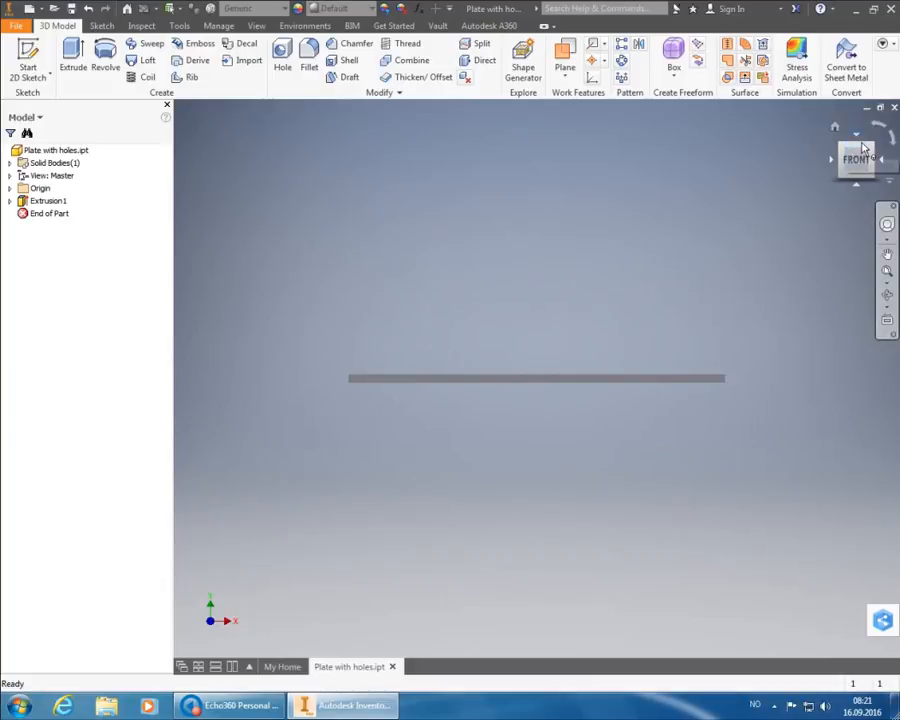
{"action": "left_click", "coordinate": [864, 149]}
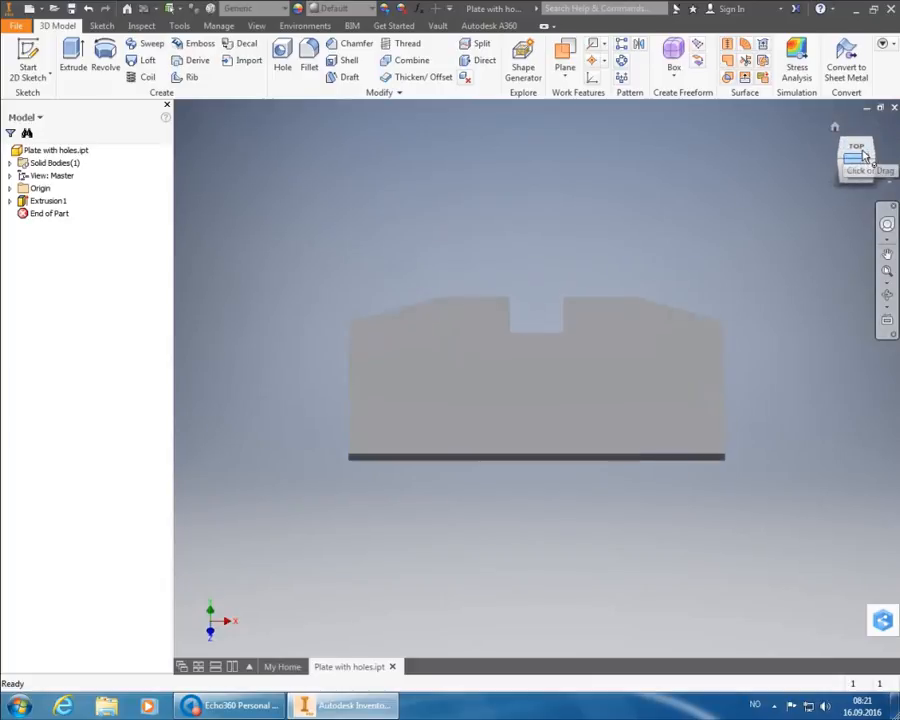
{"action": "left_click", "coordinate": [863, 151]}
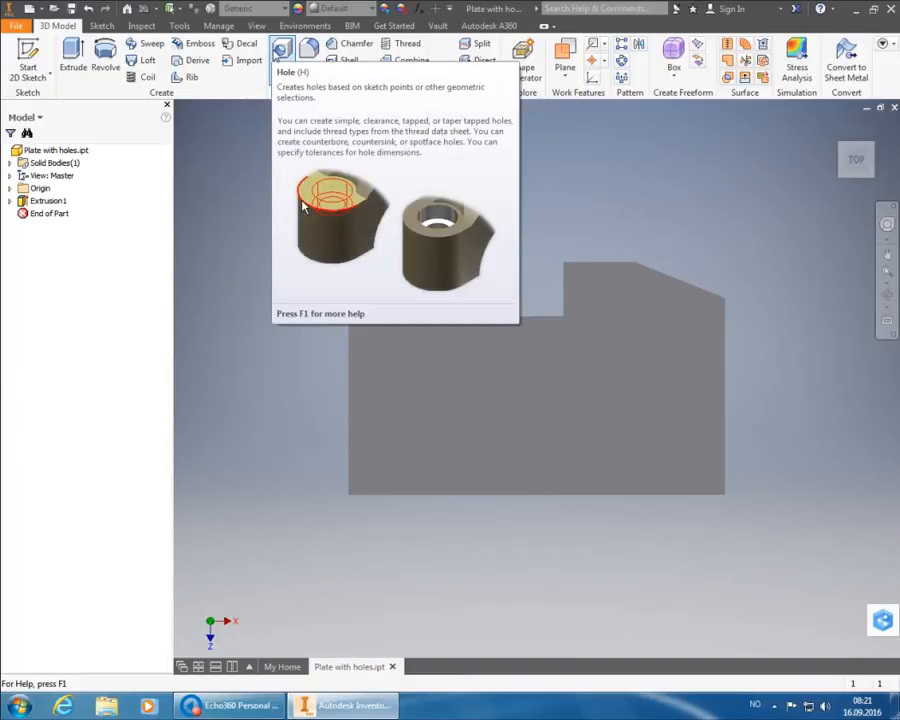
- Start a Hole feature, move its dialog aside, and keep placement set to Linear
{"action": "left_click", "coordinate": [282, 47]}
{"action": "left_click_drag", "start_coordinate": [309, 57], "coordinate": [411, 118]}
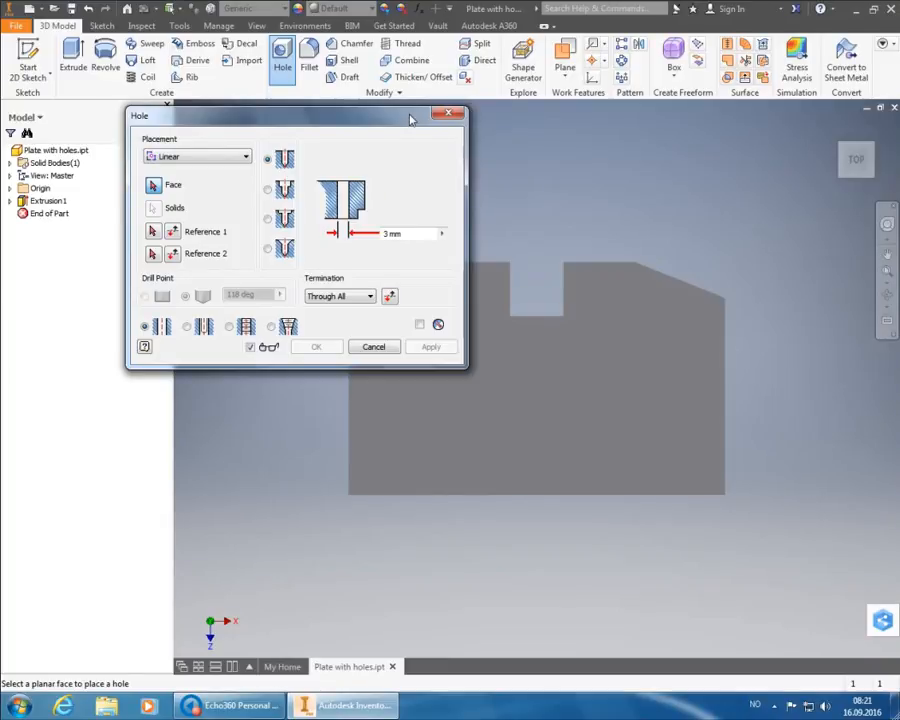
{"action": "left_click", "coordinate": [246, 157]}
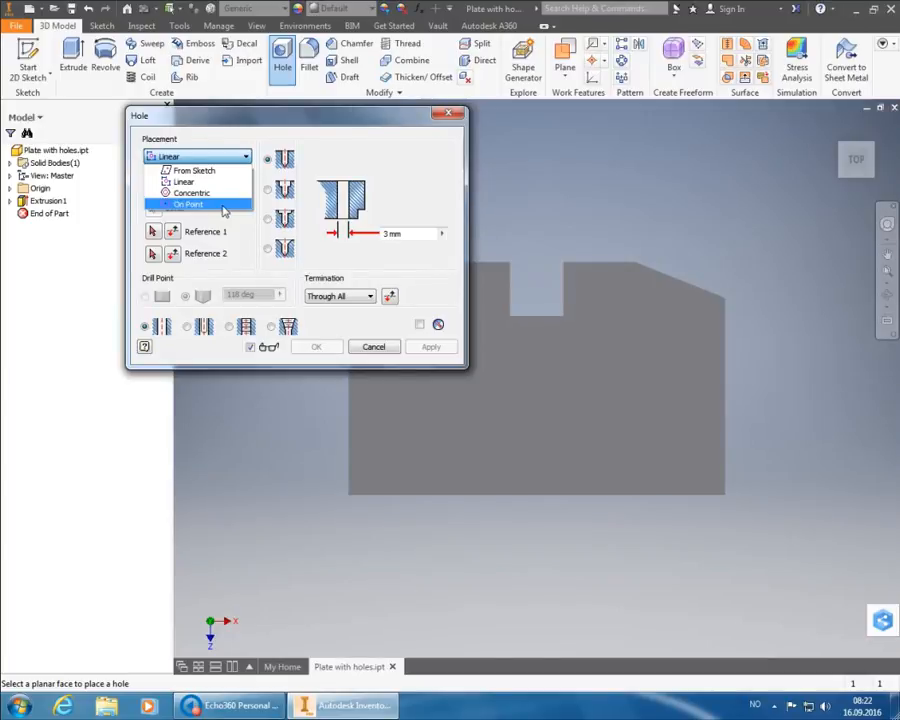
{"action": "left_click", "coordinate": [229, 182]}
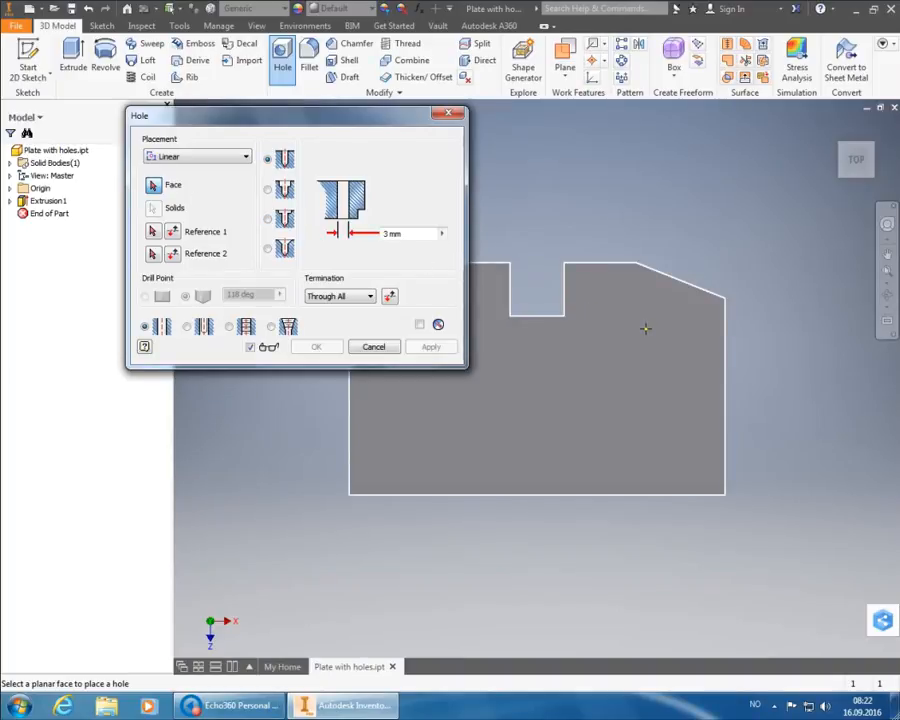
- Place the hole on the plate's front face and switch to an isometric view
{"action": "mouse_move", "coordinate": [663, 348]}
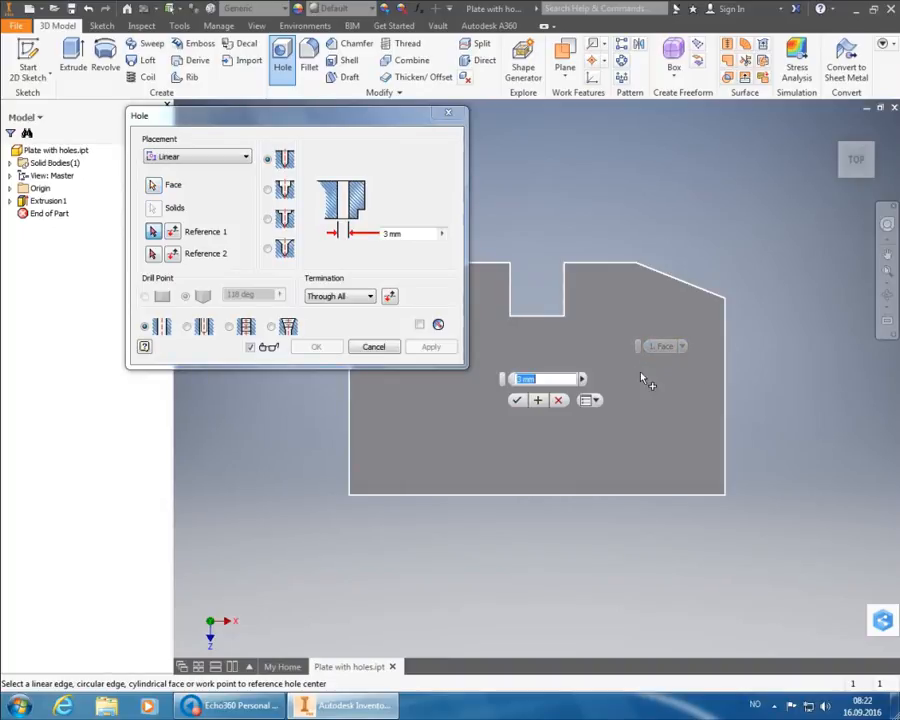
{"action": "left_click", "coordinate": [641, 374]}
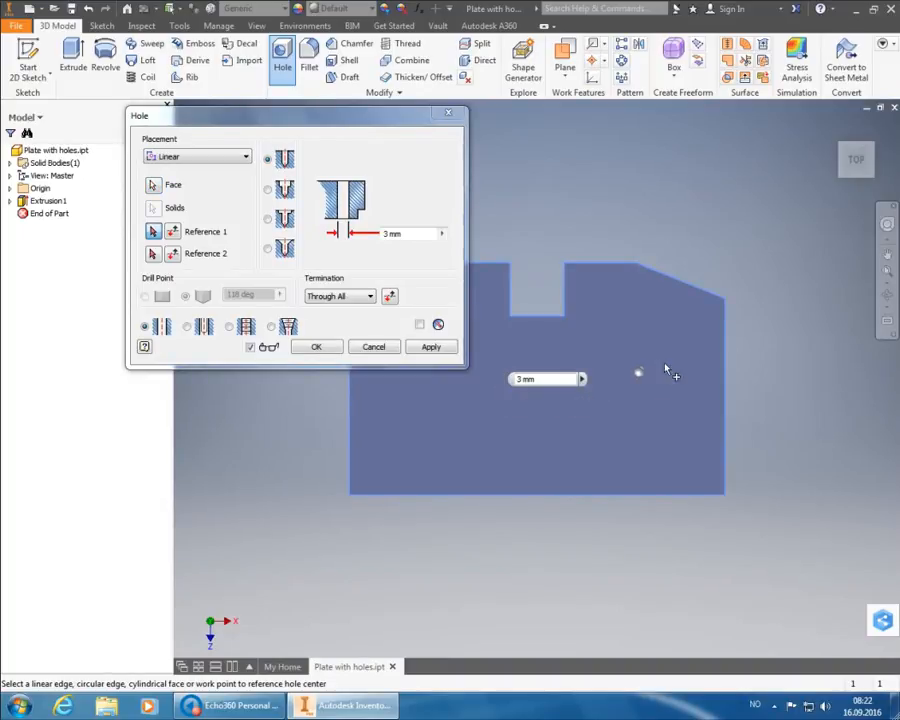
{"action": "left_click", "coordinate": [879, 152]}
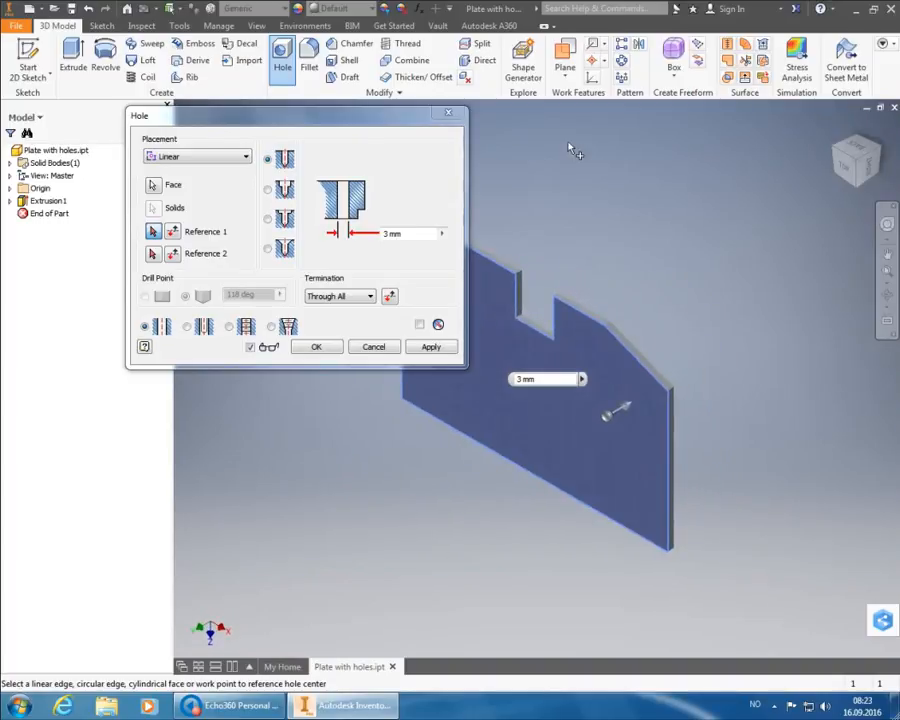
{"action": "left_click_drag", "start_coordinate": [418, 120], "coordinate": [304, 53]}
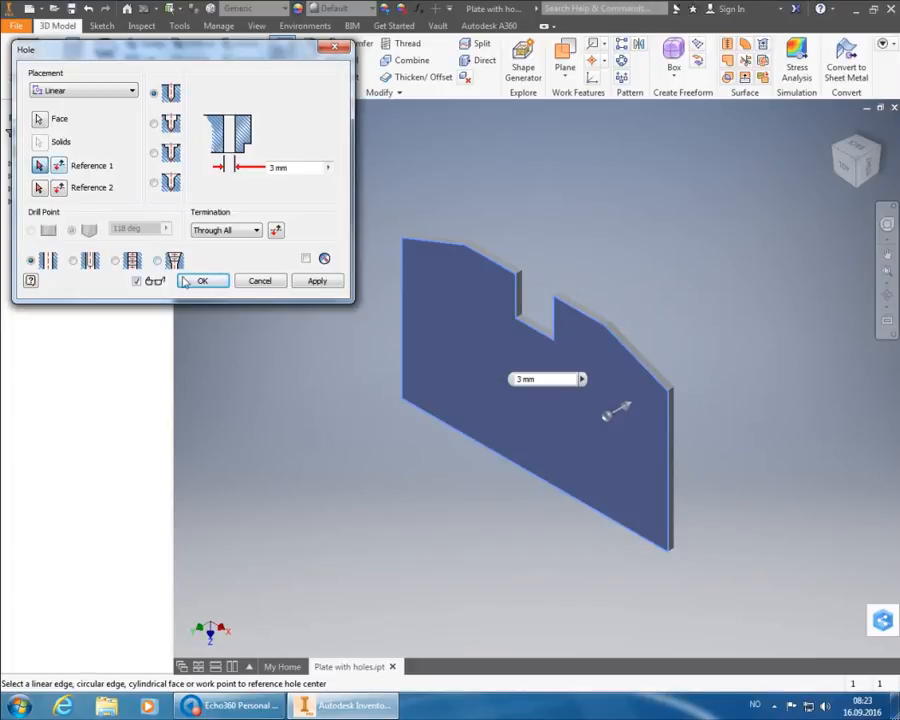
- Locate the hole 20 mm from the bottom edge and 20 mm from the left edge
{"action": "left_click", "coordinate": [457, 434]}
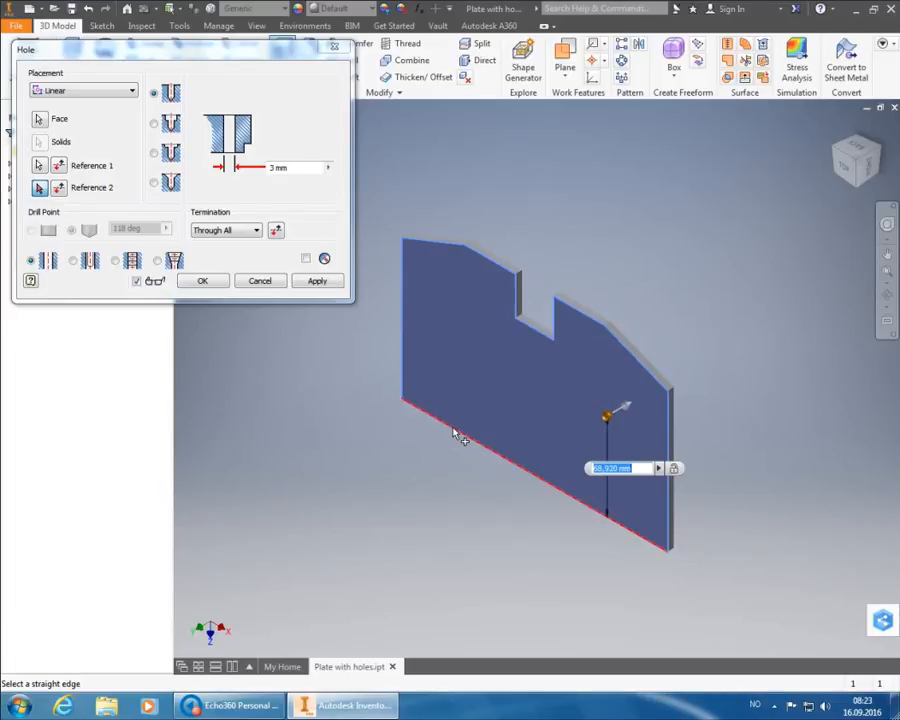
{"action": "type", "text": "20"}
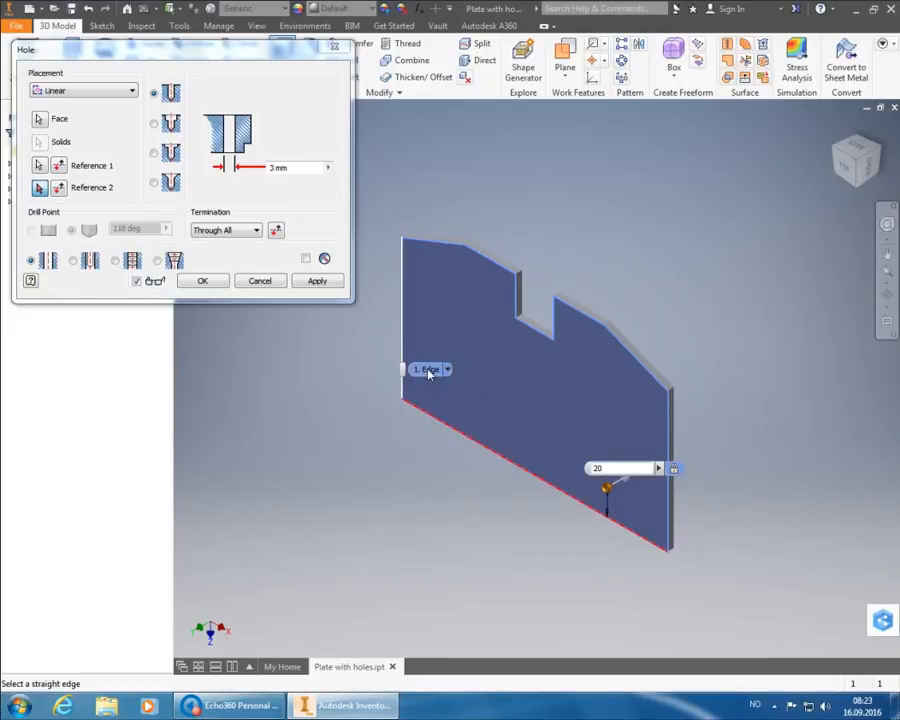
{"action": "left_click", "coordinate": [429, 372]}
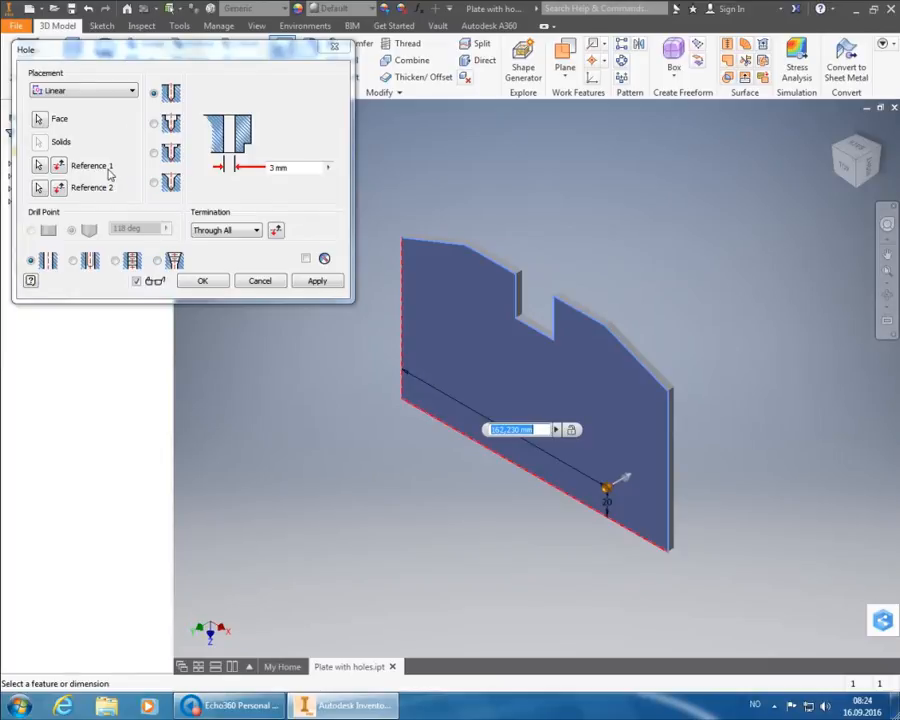
{"action": "type", "text": "20"}
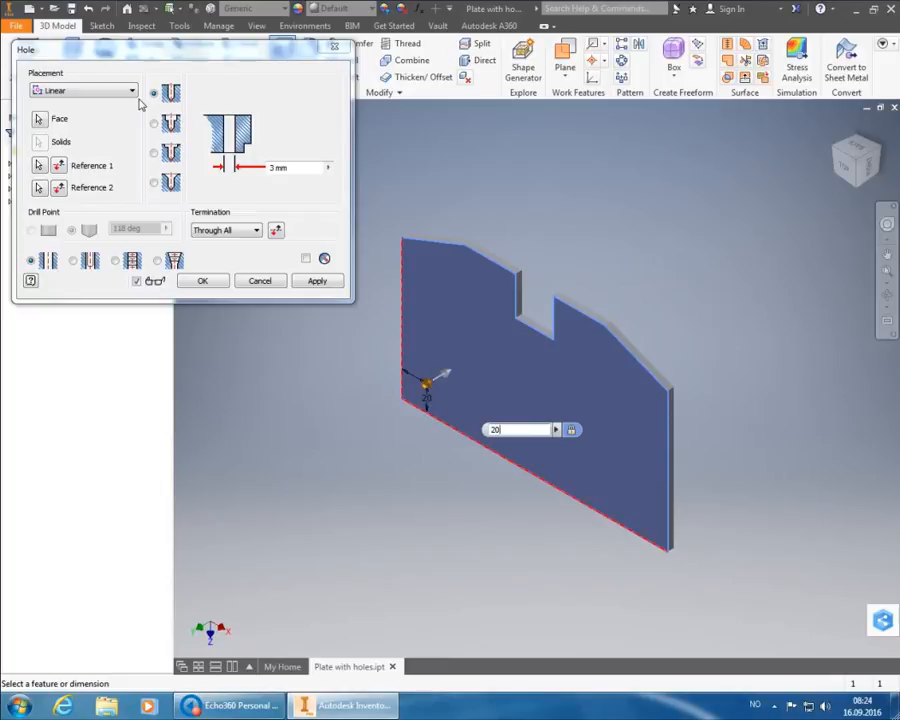
- Try counterbore, spotface and countersink types, settle on Drilled, and open the termination choices
{"action": "left_click", "coordinate": [154, 124]}
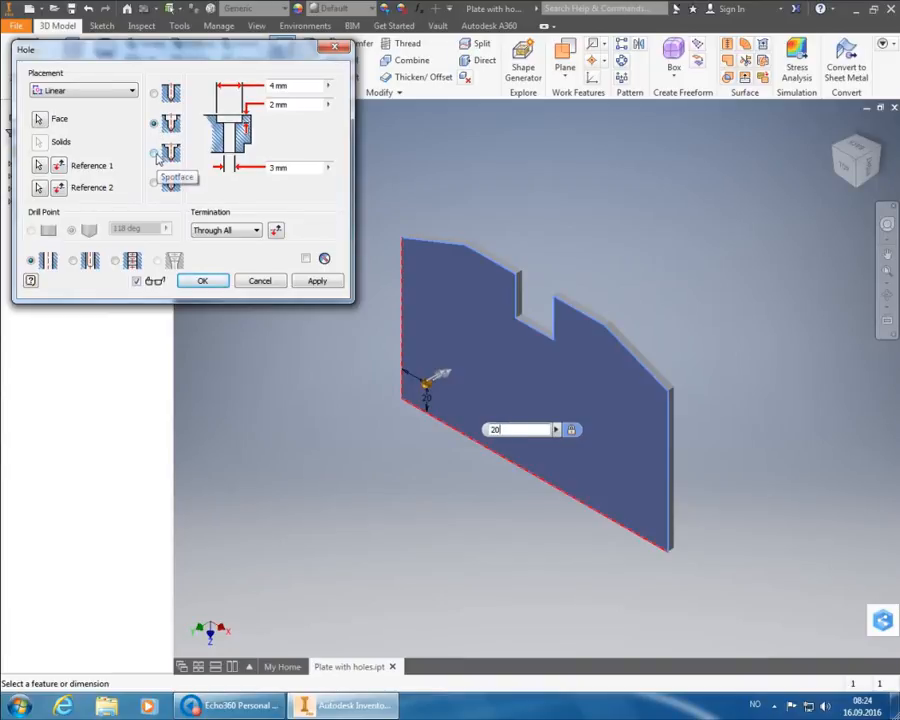
{"action": "left_click", "coordinate": [155, 154]}
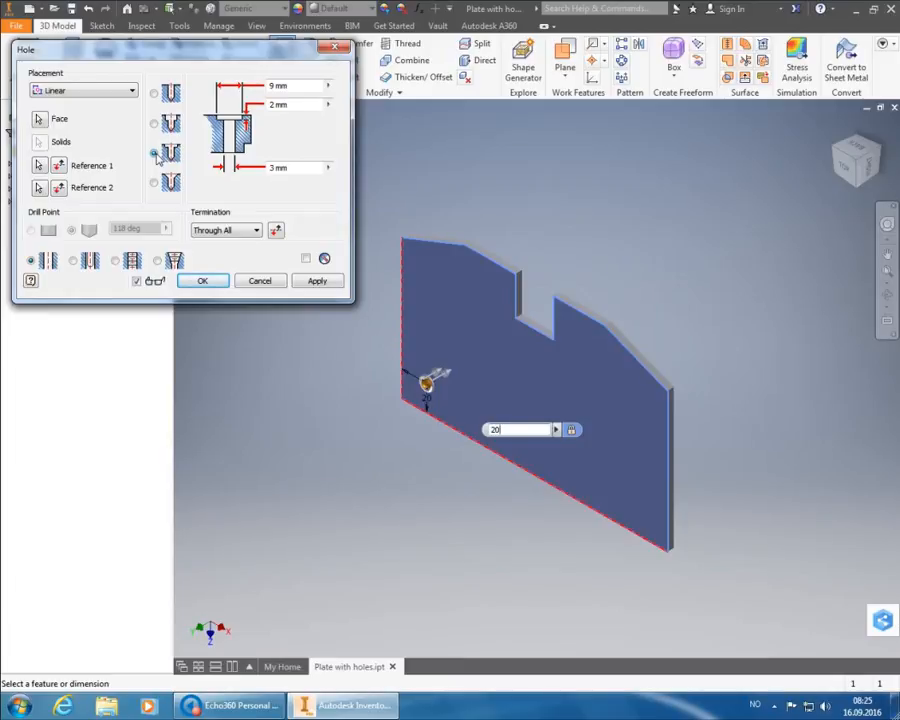
{"action": "left_click", "coordinate": [154, 183]}
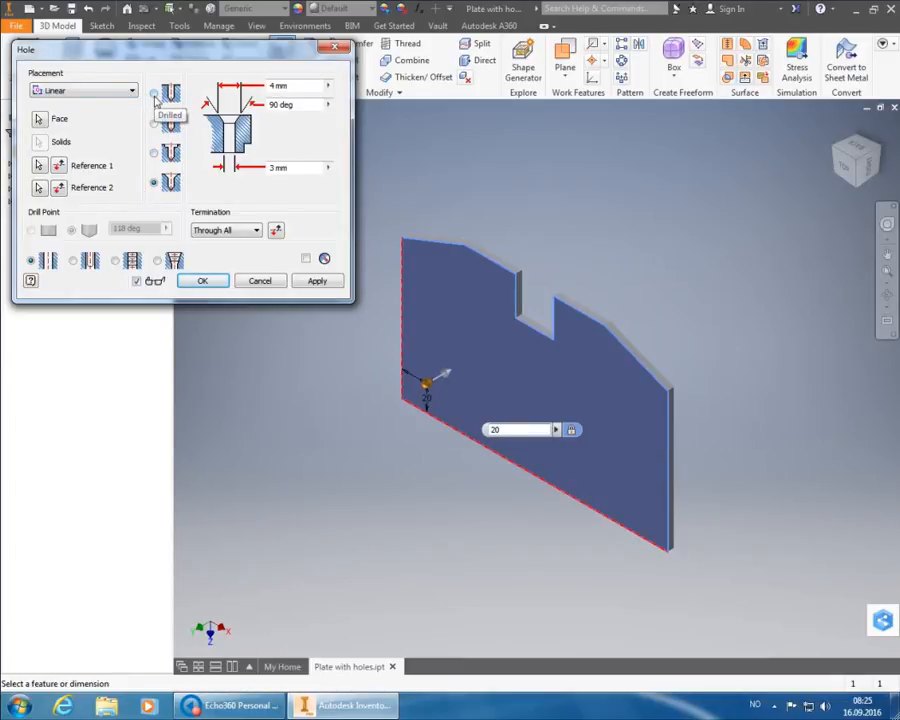
{"action": "left_click", "coordinate": [154, 94]}
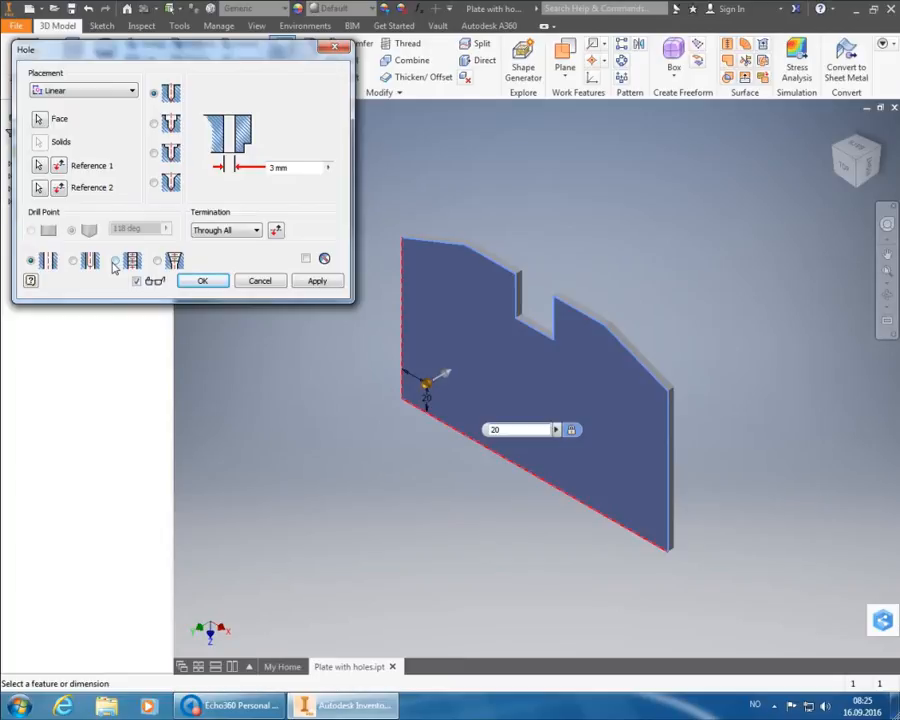
{"action": "left_click", "coordinate": [259, 231]}
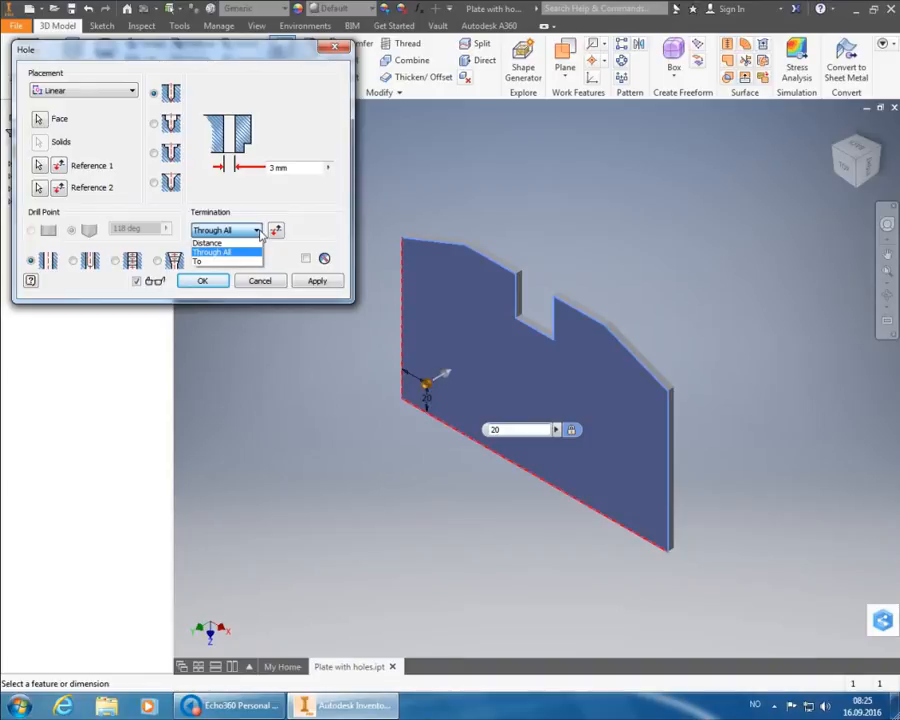
- Keep Through All termination, set the diameter to 10*2, and apply the hole
{"action": "left_click", "coordinate": [291, 197]}
{"action": "left_click", "coordinate": [283, 167]}
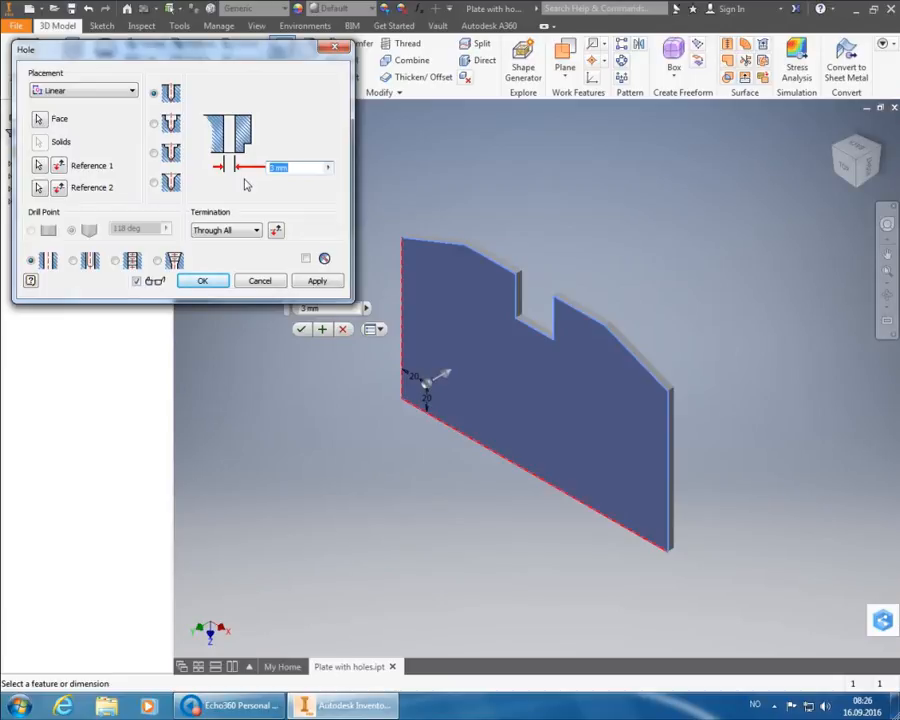
{"action": "type", "text": "10*2"}
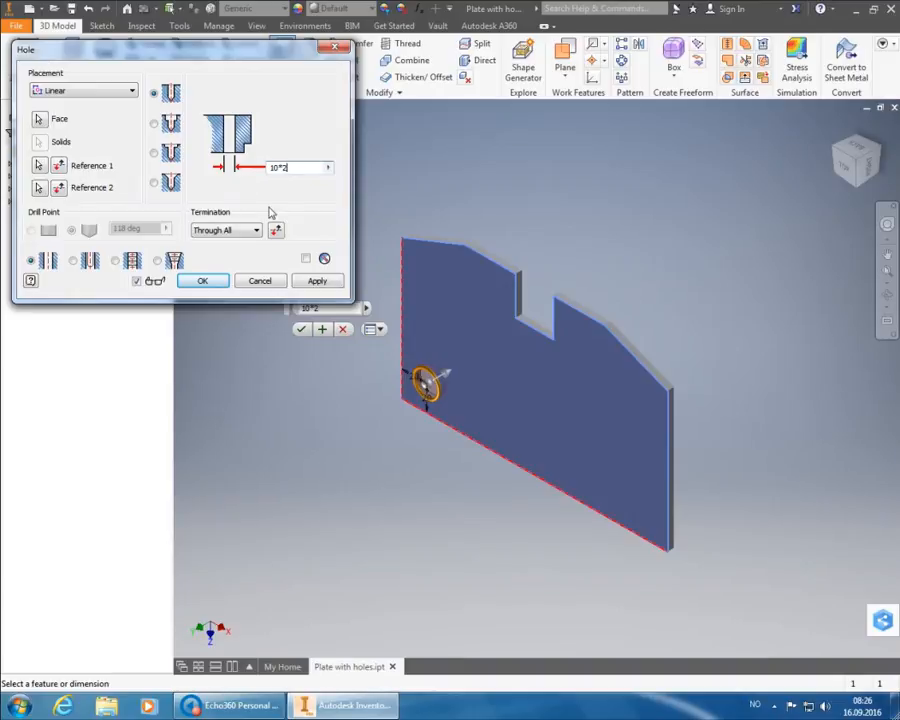
{"action": "left_click", "coordinate": [316, 281]}
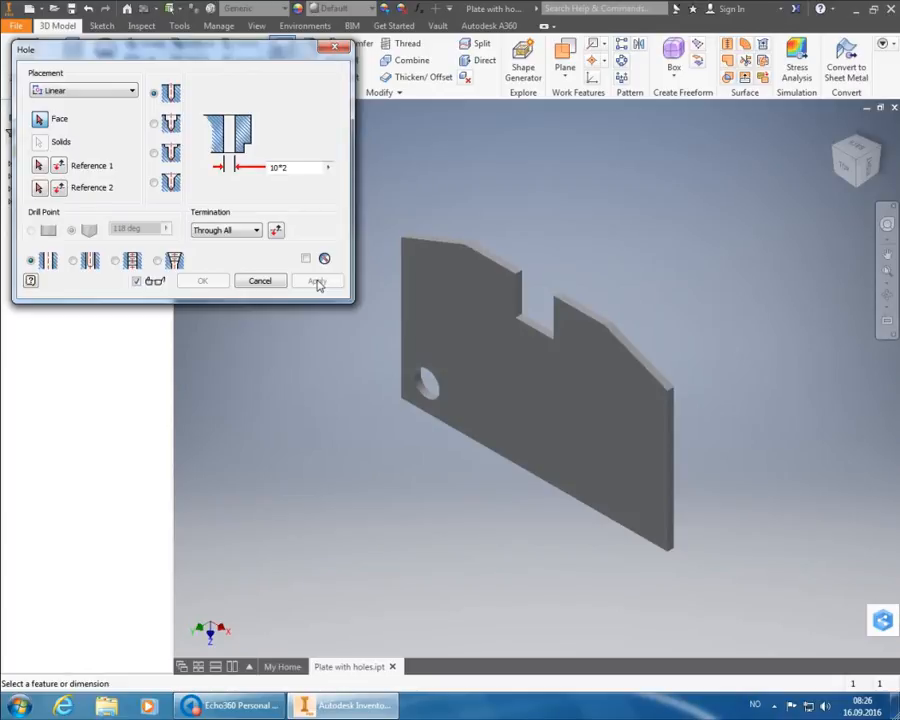
{"action": "left_click", "coordinate": [317, 282]}
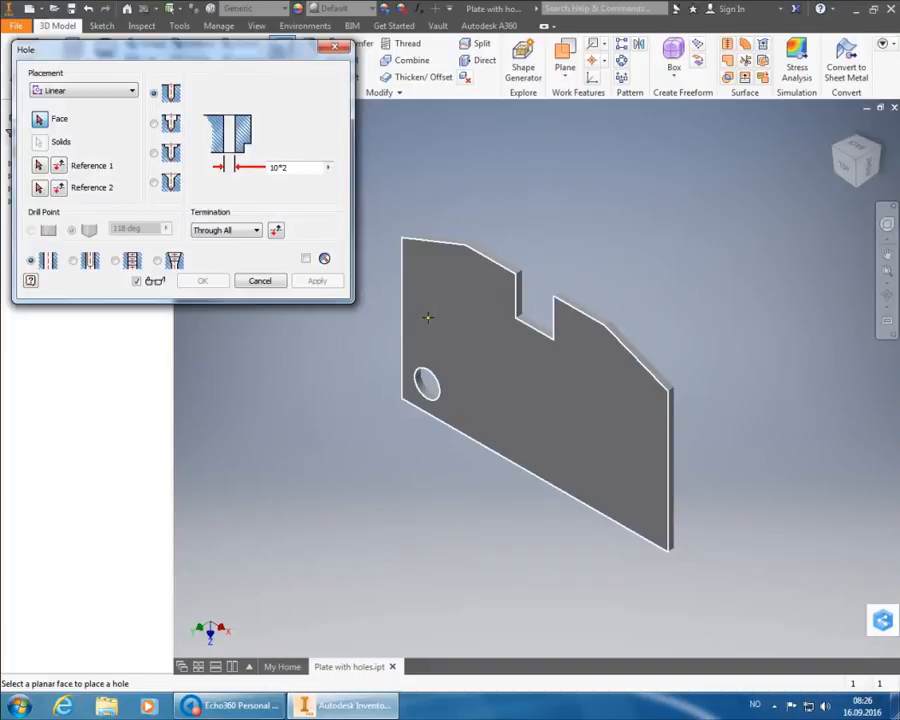
- Close the Hole dialog, leaving Hole1 after Extrusion1 in the model tree
{"action": "left_click", "coordinate": [337, 47]}
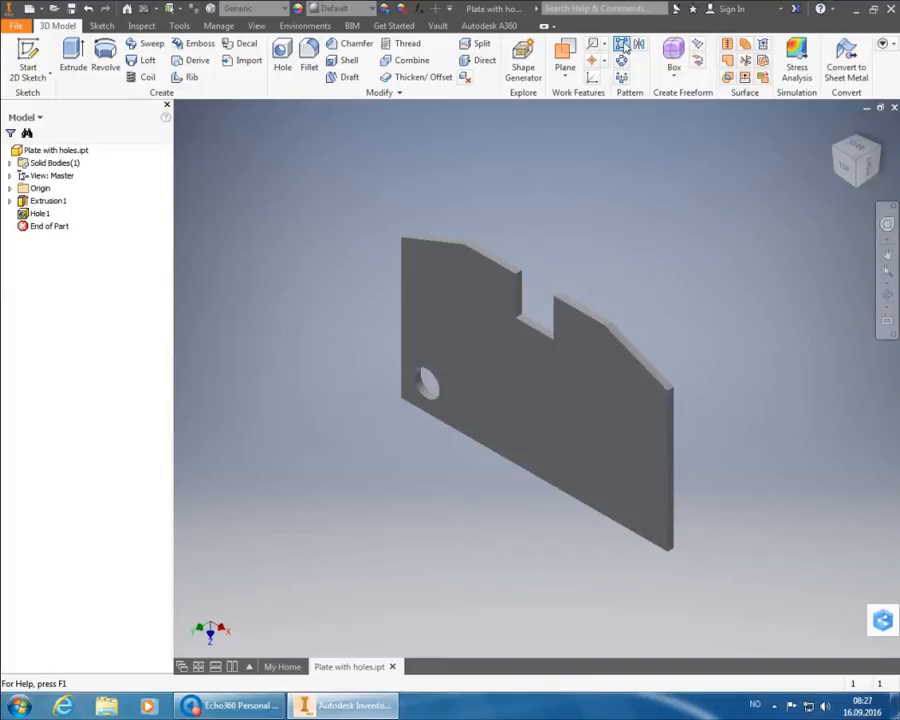
- Launch Rectangular Pattern and pick Hole1 from the model tree as the feature
{"action": "left_click", "coordinate": [622, 45]}
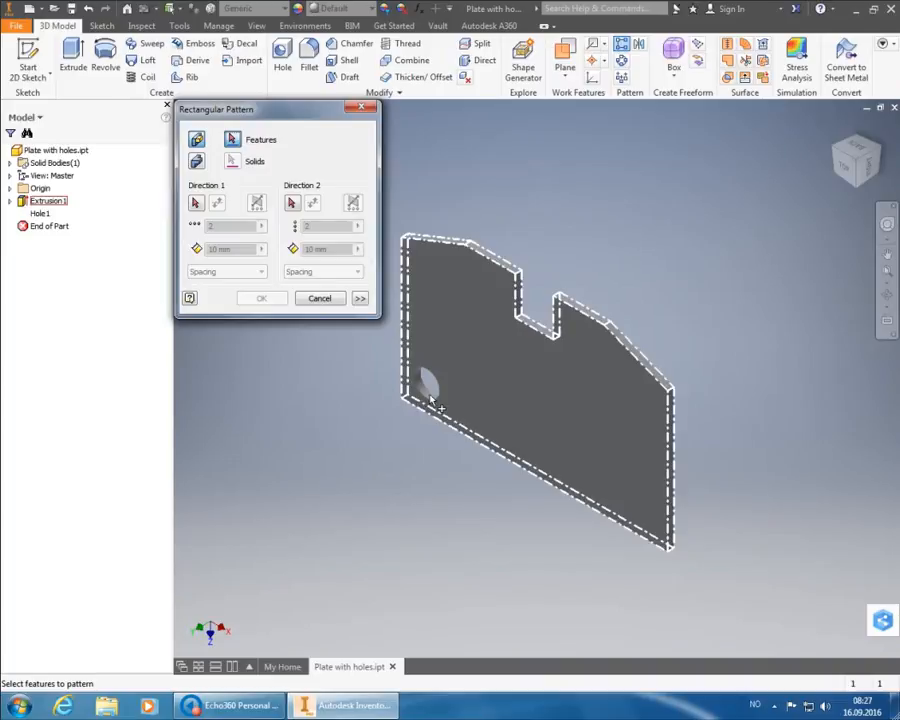
{"action": "mouse_move", "coordinate": [432, 398]}
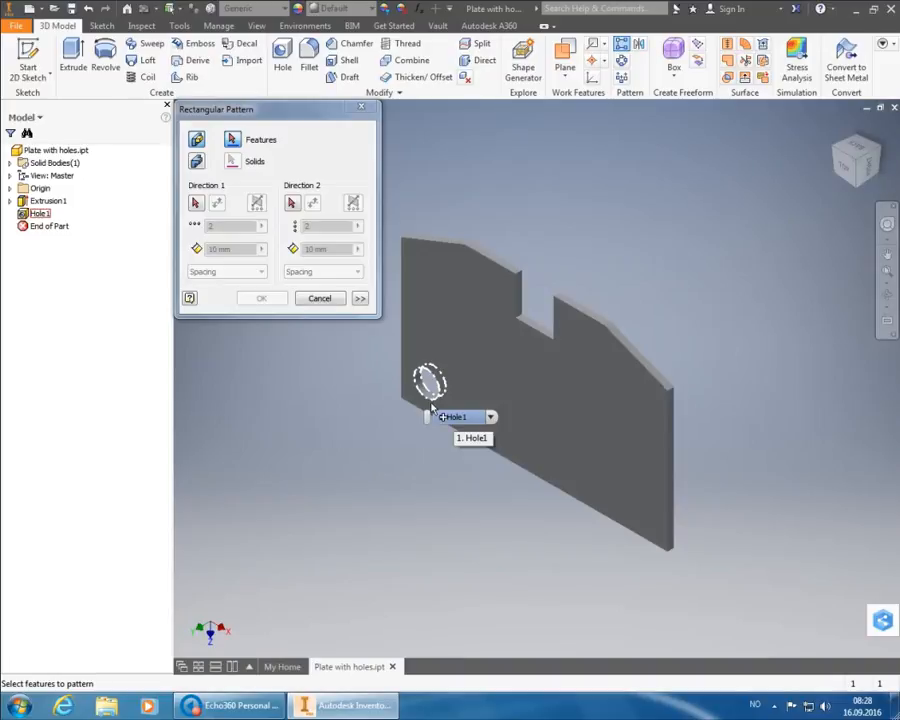
{"action": "left_click", "coordinate": [39, 218]}
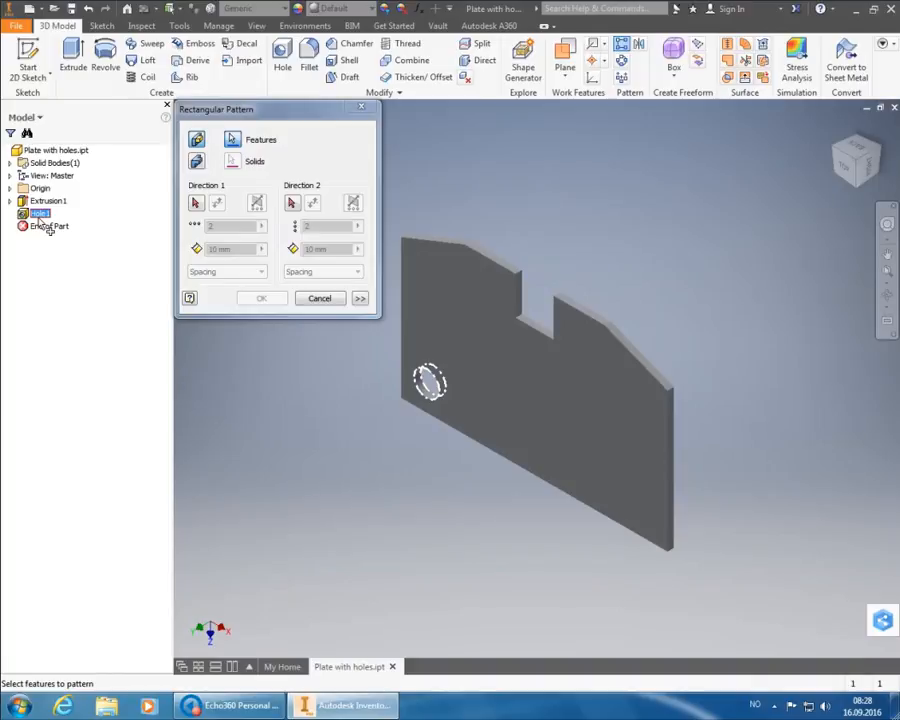
{"action": "left_click", "coordinate": [39, 215]}
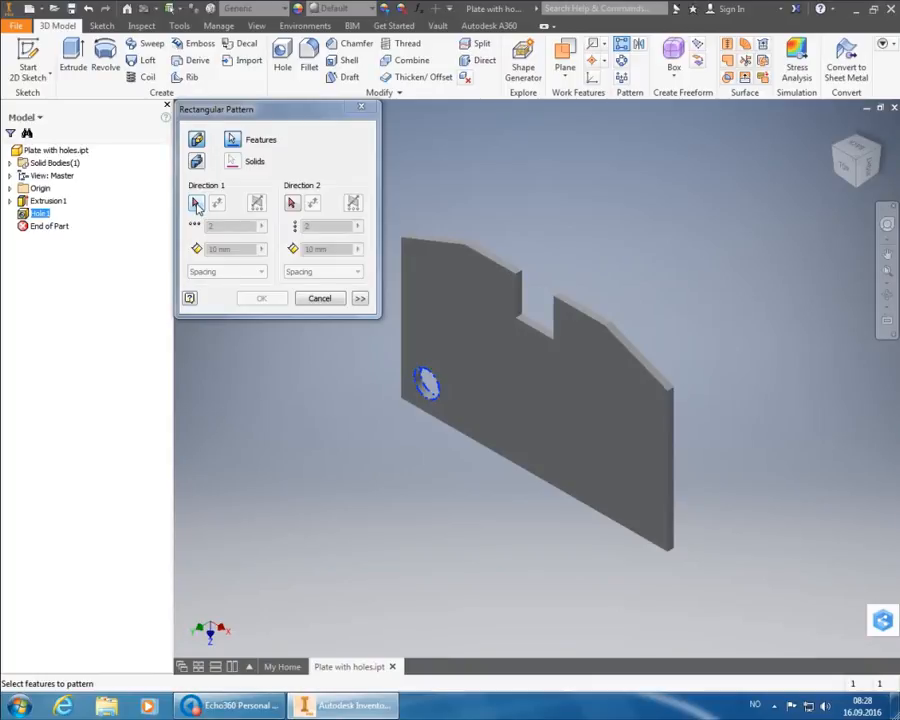
- Run the pattern's first direction along the plate's bottom edge with 50 spacing
{"action": "left_click", "coordinate": [197, 204]}
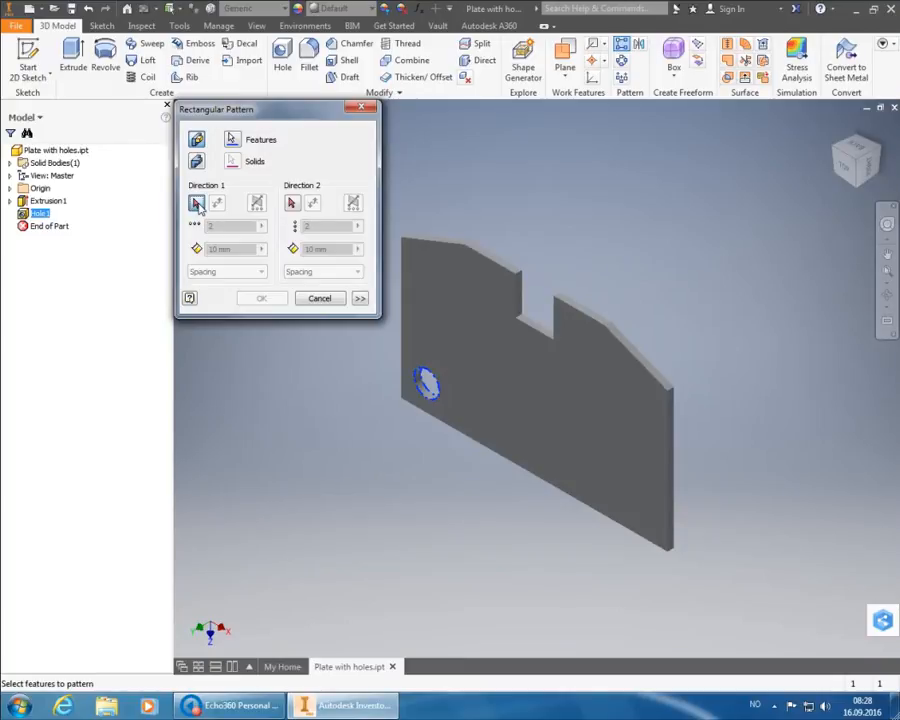
{"action": "left_click", "coordinate": [197, 204]}
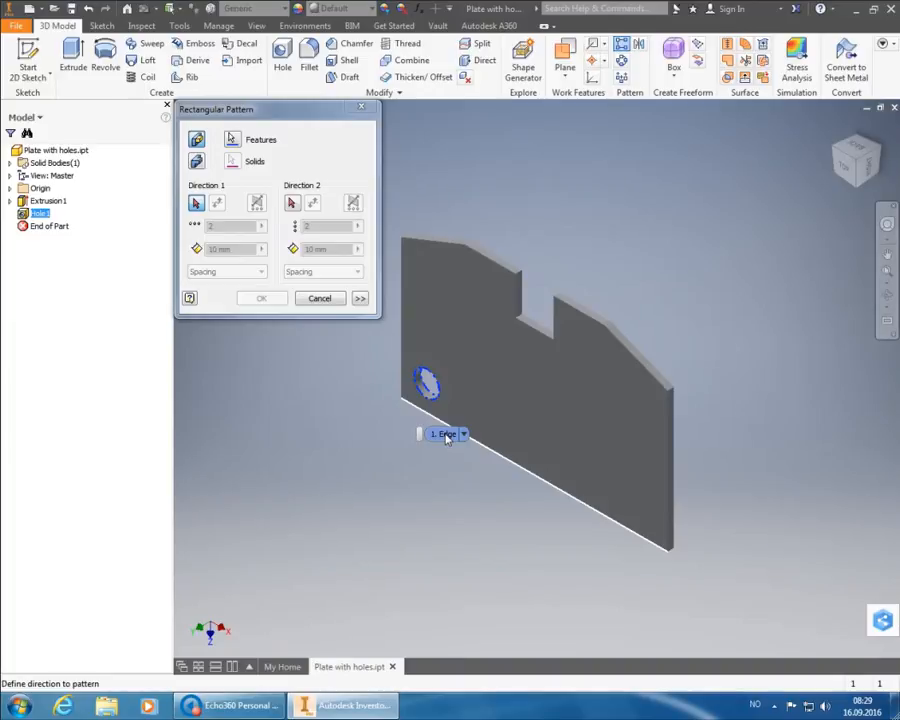
{"action": "left_click", "coordinate": [446, 436]}
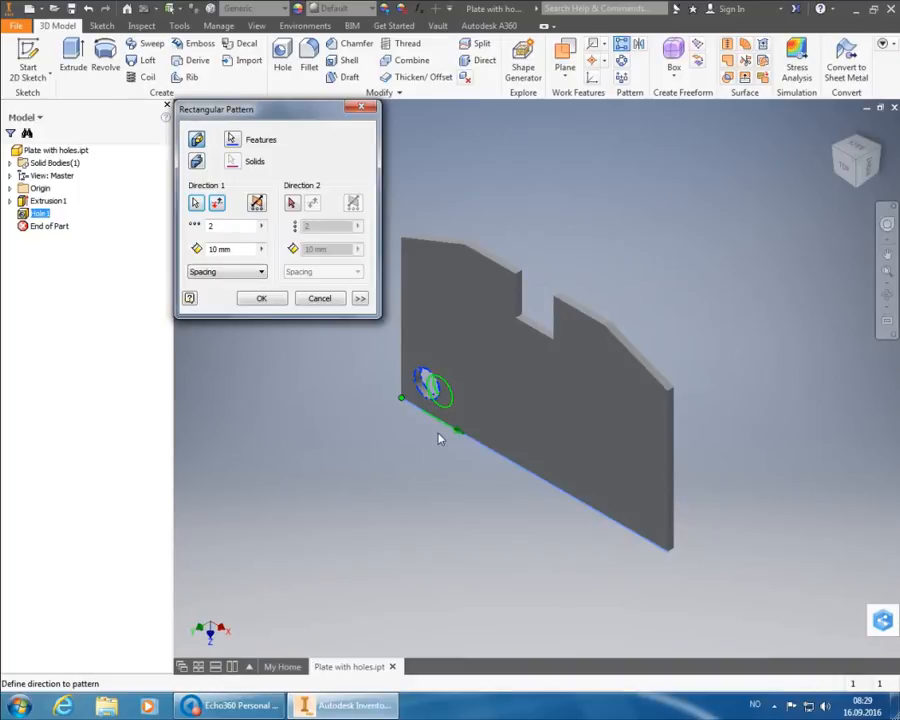
{"action": "left_click", "coordinate": [210, 249]}
{"action": "type", "text": "50"}
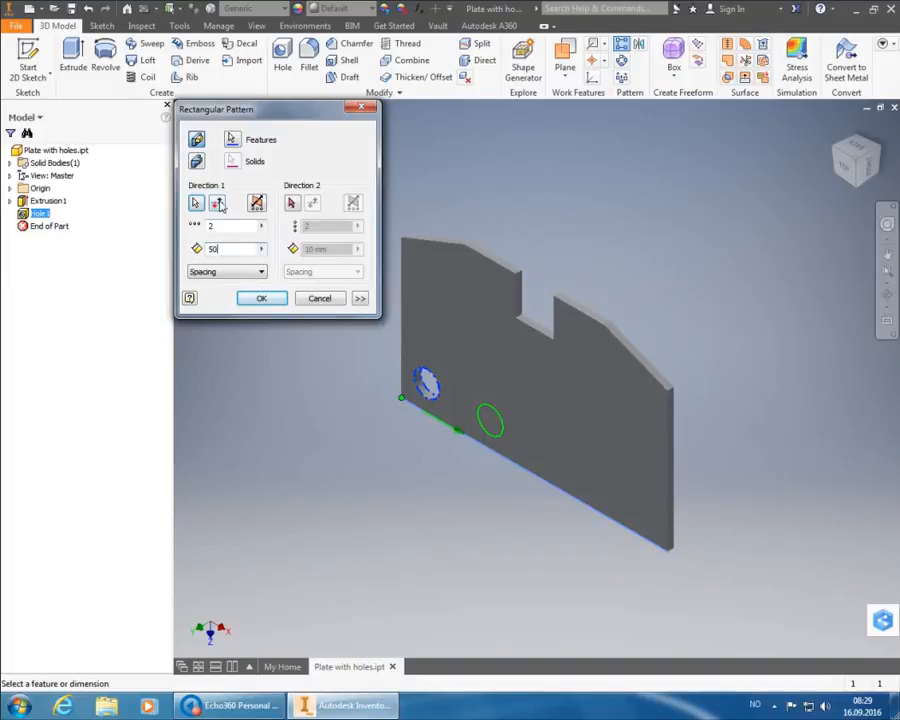
{"action": "left_click", "coordinate": [294, 205]}
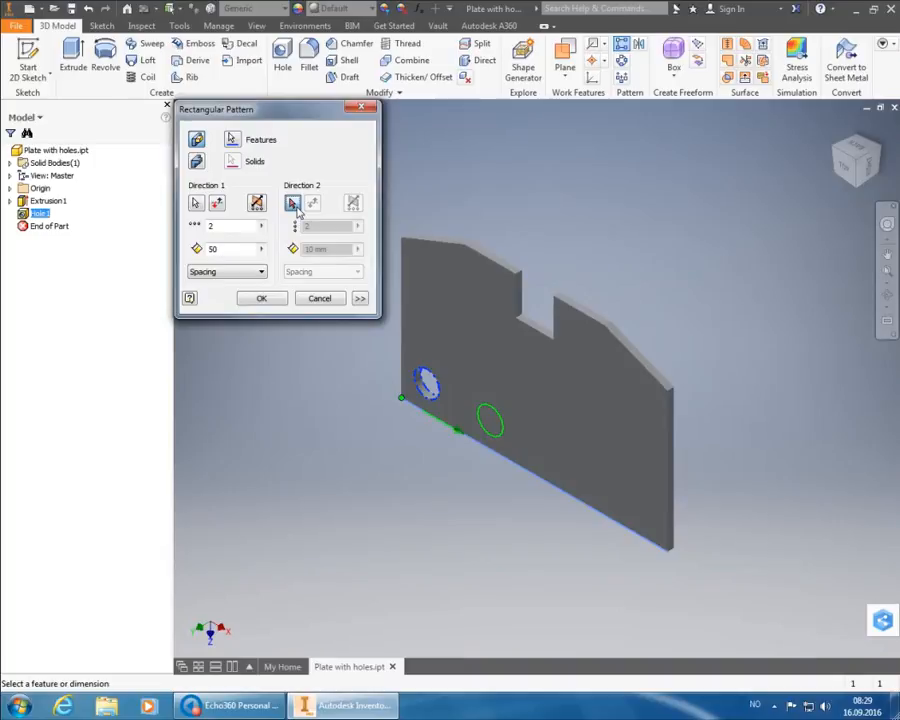
- Set the second direction along the plate's left edge, flipped upward, with 70 spacing
{"action": "left_click", "coordinate": [294, 205]}
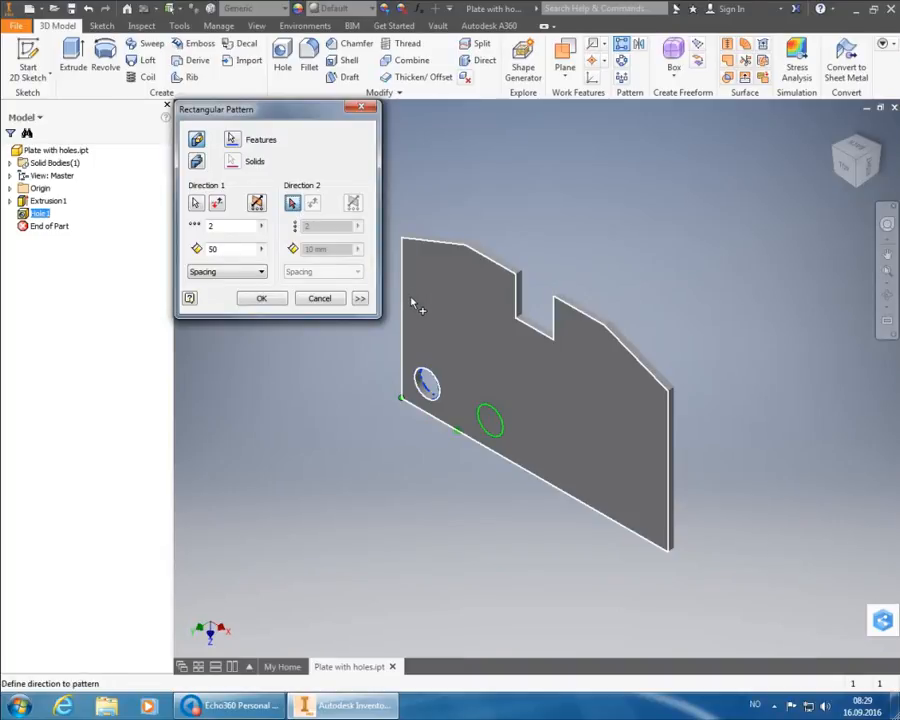
{"action": "left_click", "coordinate": [405, 302]}
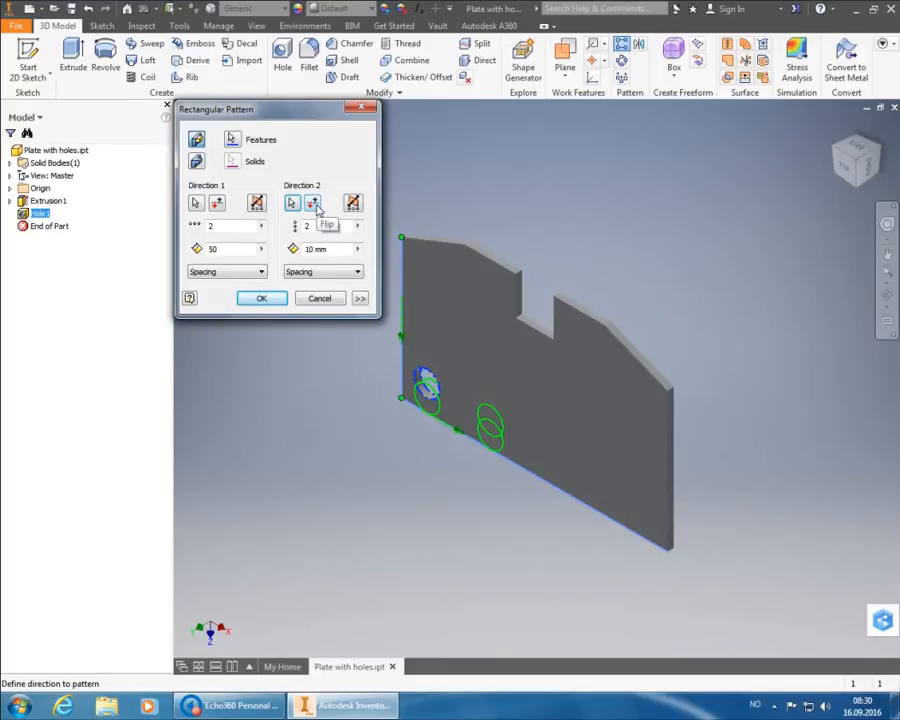
{"action": "left_click", "coordinate": [314, 204]}
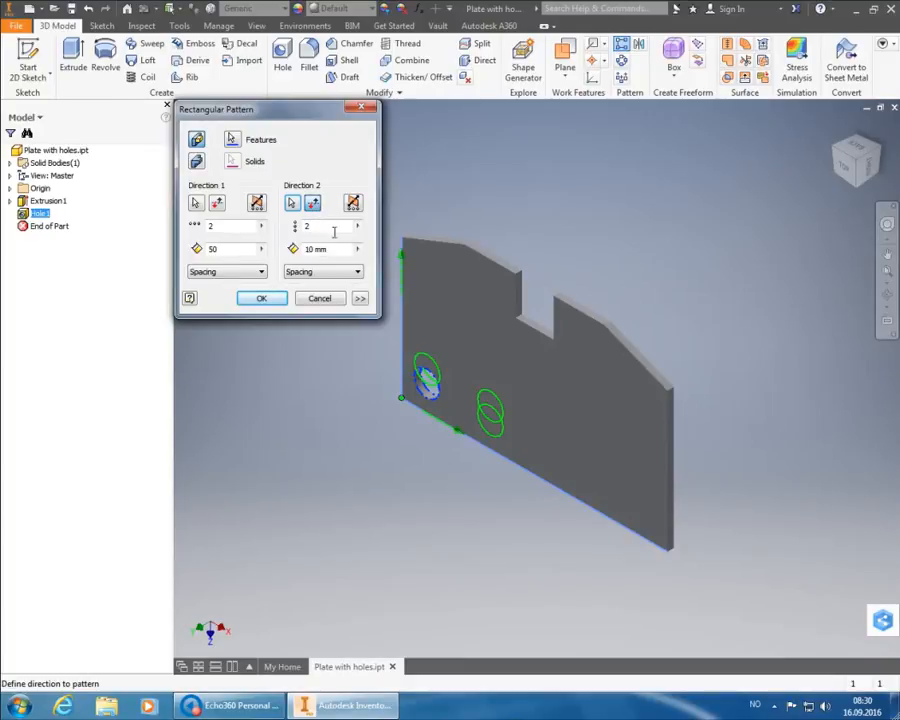
{"action": "left_click_drag", "start_coordinate": [340, 249], "coordinate": [296, 252]}
{"action": "type", "text": "70"}
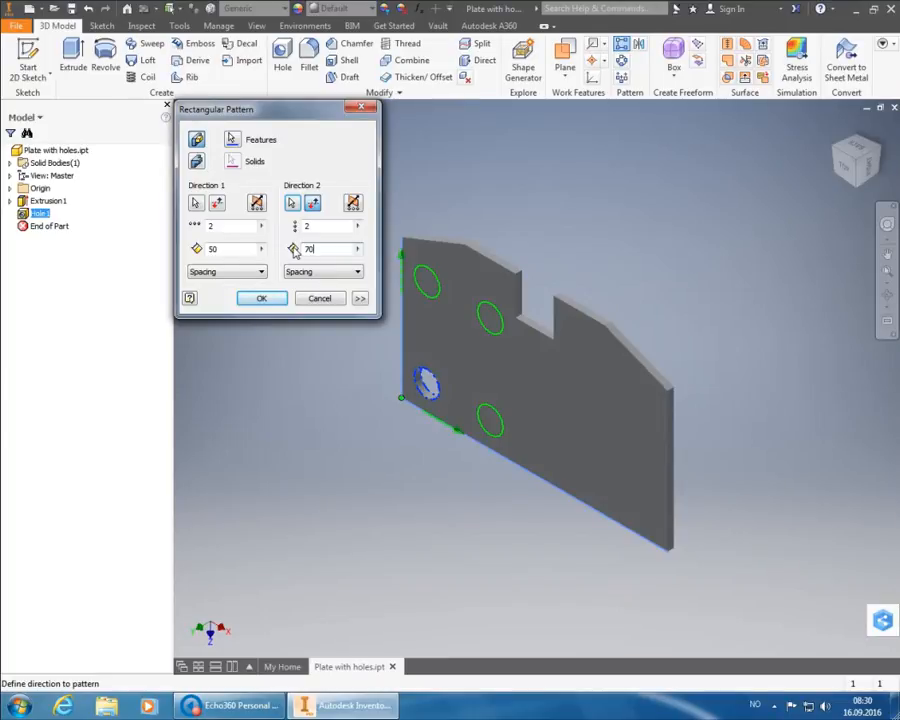
- Create the 2×2 Rectangular Pattern1 and start the Mirror command
{"action": "left_click", "coordinate": [266, 301]}
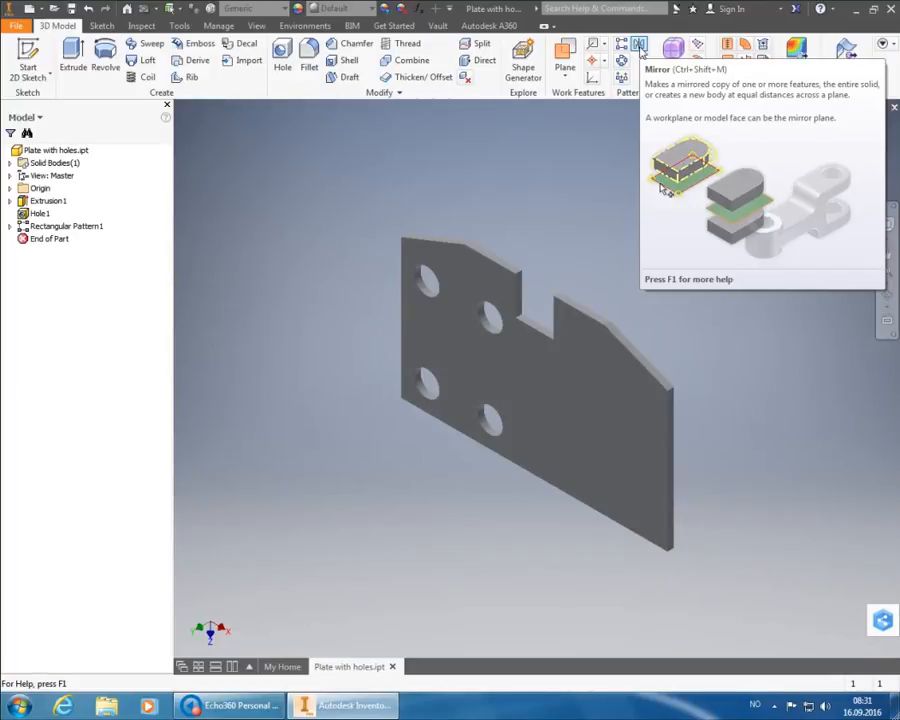
{"action": "left_click", "coordinate": [640, 50]}
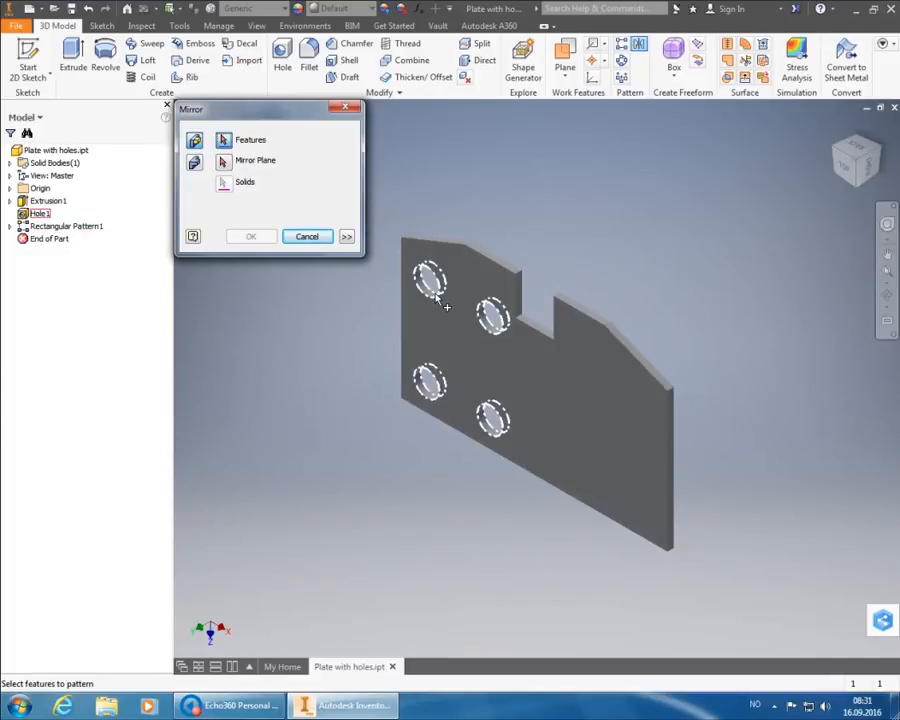
- Pick the patterned holes and expand Origin for a mirror plane, then cancel the Mirror
{"action": "mouse_move", "coordinate": [448, 311]}
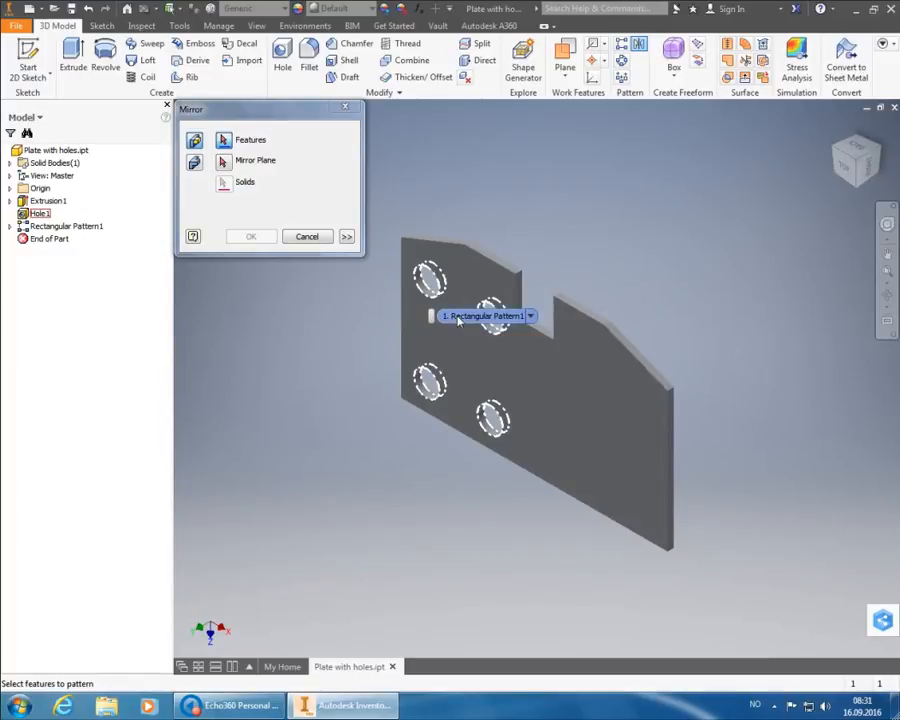
{"action": "left_click", "coordinate": [459, 319]}
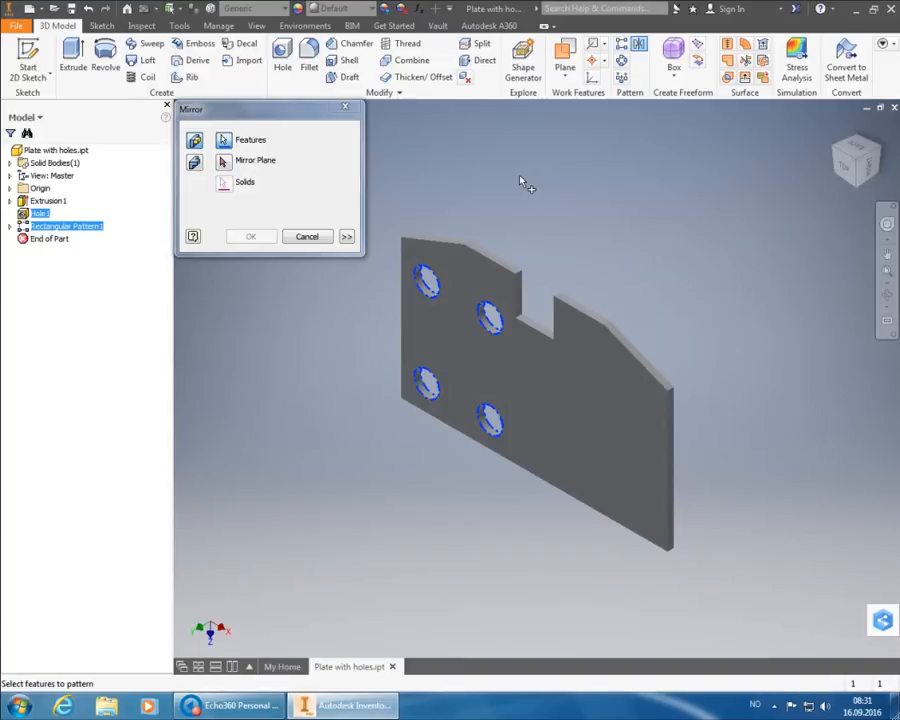
{"action": "left_click", "coordinate": [231, 172]}
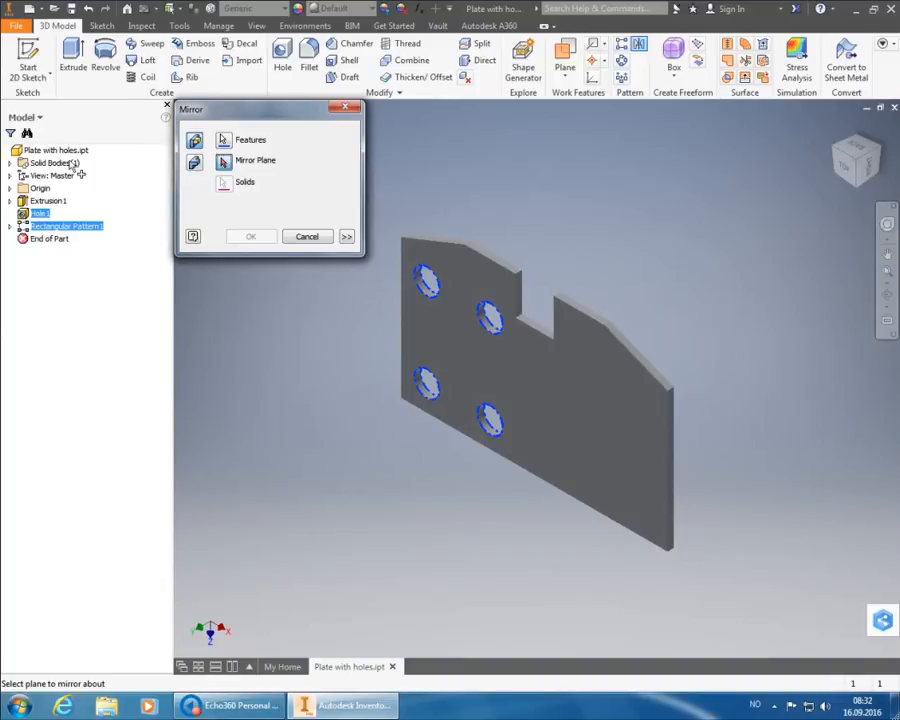
{"action": "left_click", "coordinate": [24, 190]}
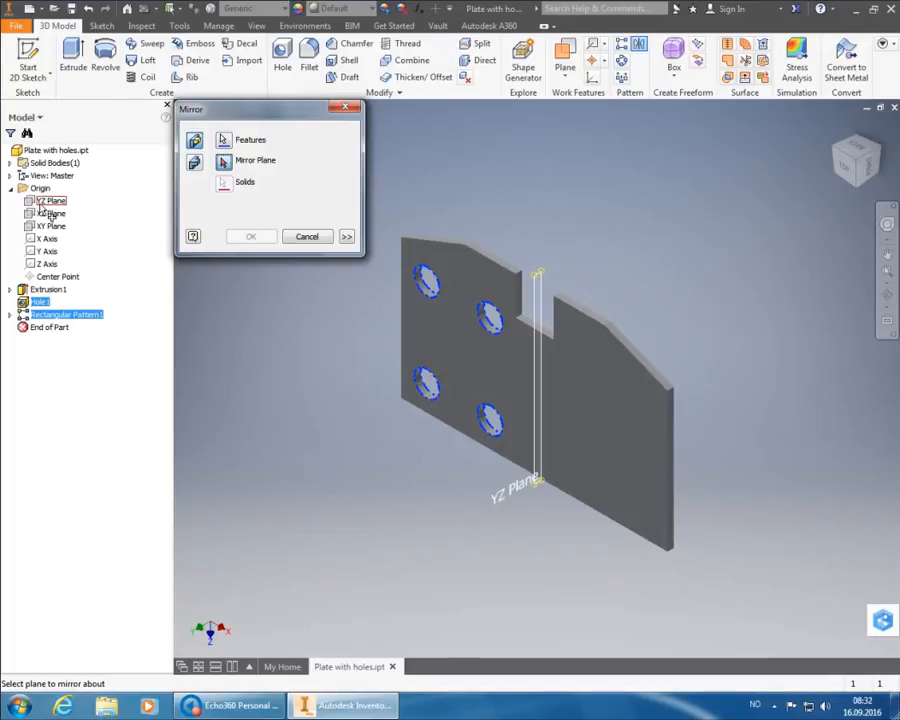
{"action": "right_click", "coordinate": [50, 212]}
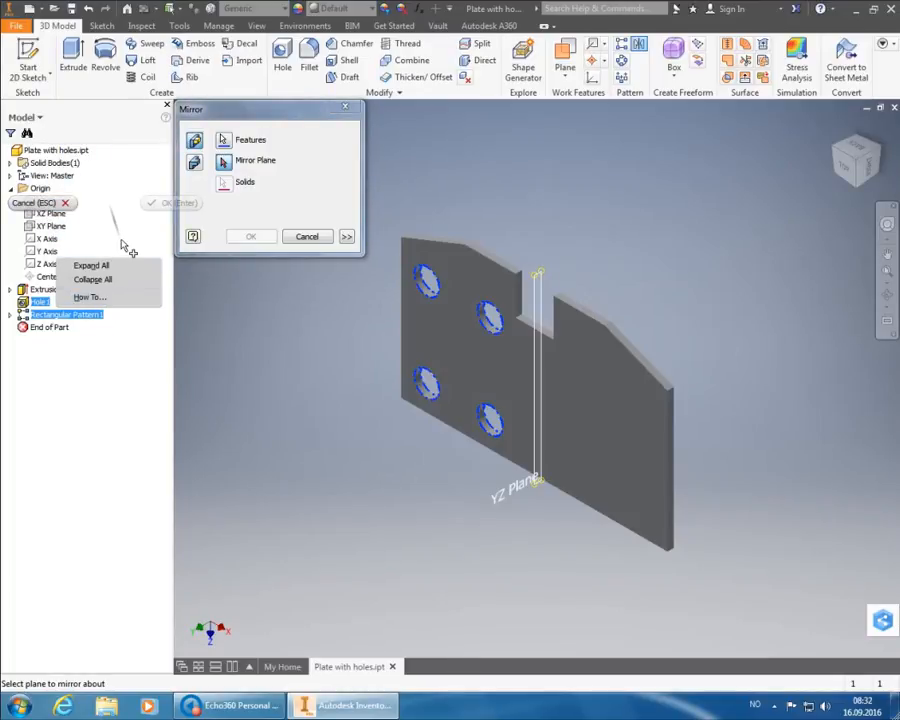
{"action": "key", "text": "Escape"}
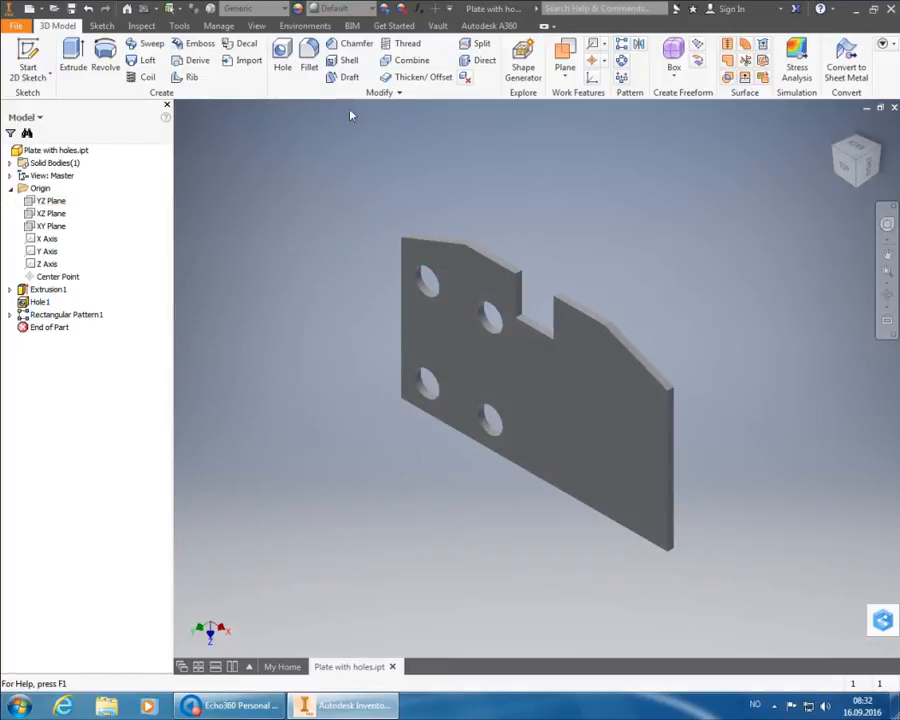
- Show the YZ Plane, hide it again, and start a new Mirror
{"action": "right_click", "coordinate": [55, 204]}
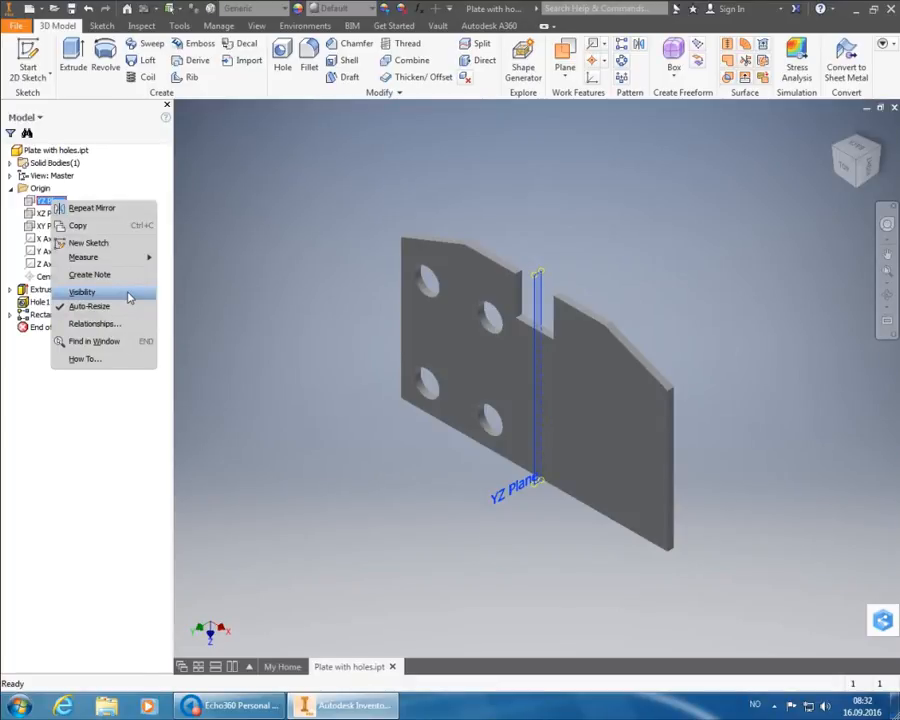
{"action": "left_click", "coordinate": [82, 292]}
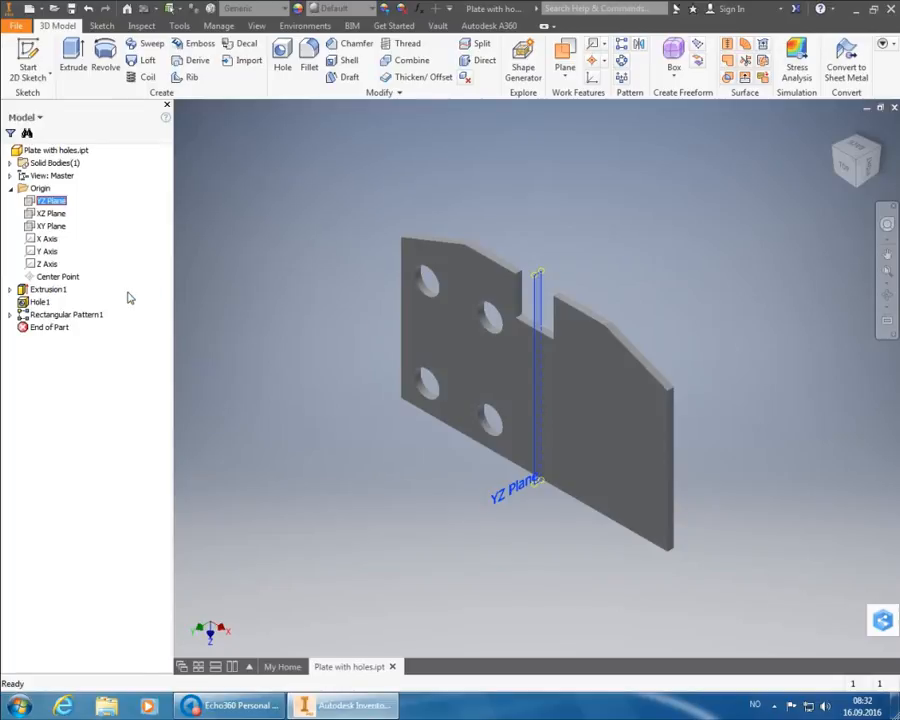
{"action": "left_click", "coordinate": [129, 298]}
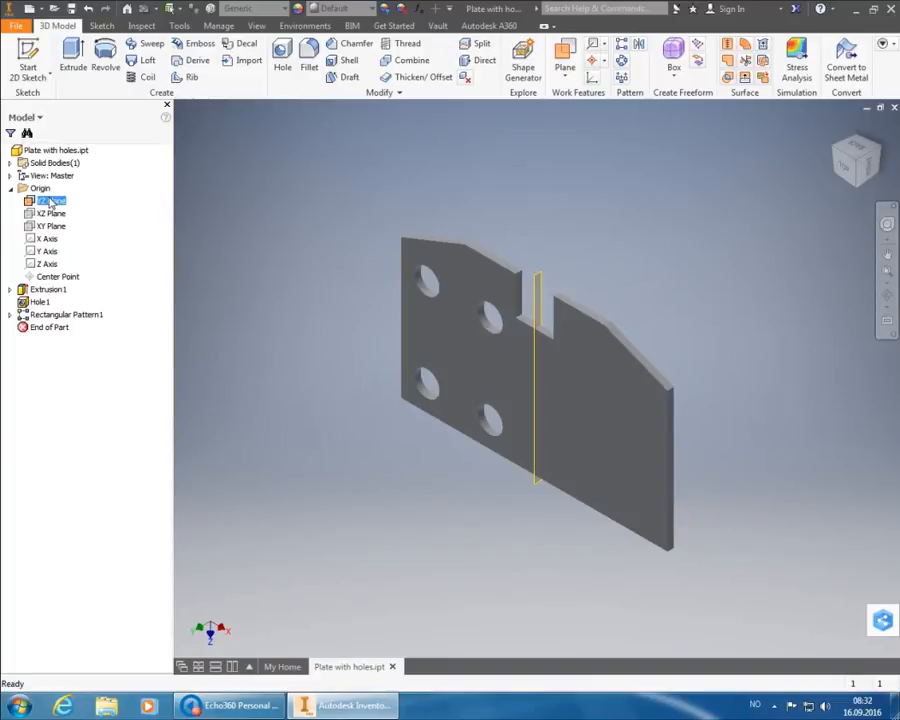
{"action": "right_click", "coordinate": [46, 201]}
{"action": "left_click", "coordinate": [80, 287]}
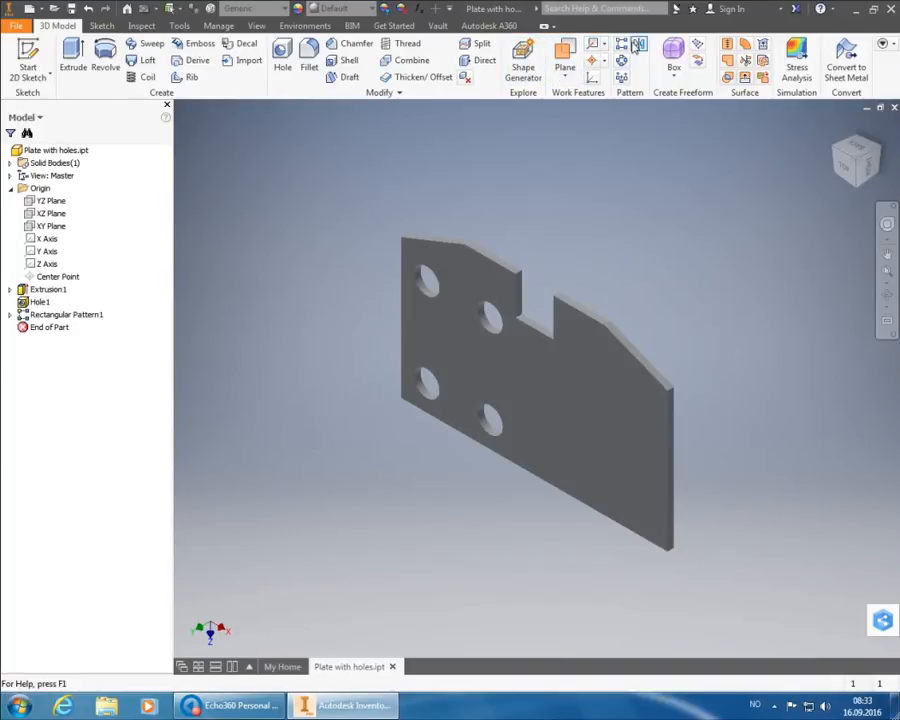
{"action": "left_click", "coordinate": [637, 46]}
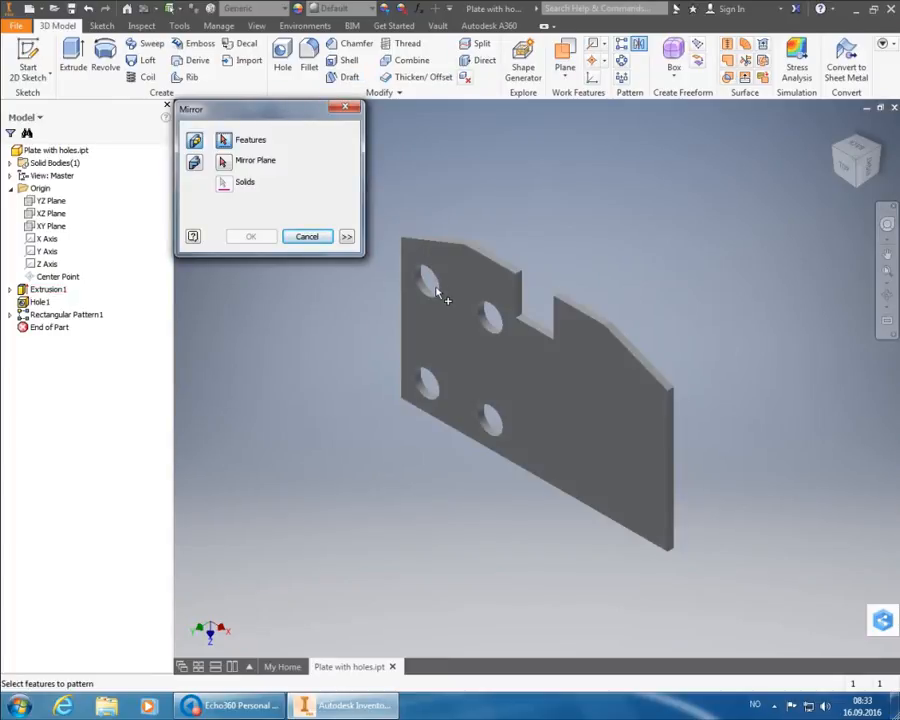
- Mirror the hole features about the YZ Plane to create Mirror1
{"action": "left_click", "coordinate": [440, 300]}
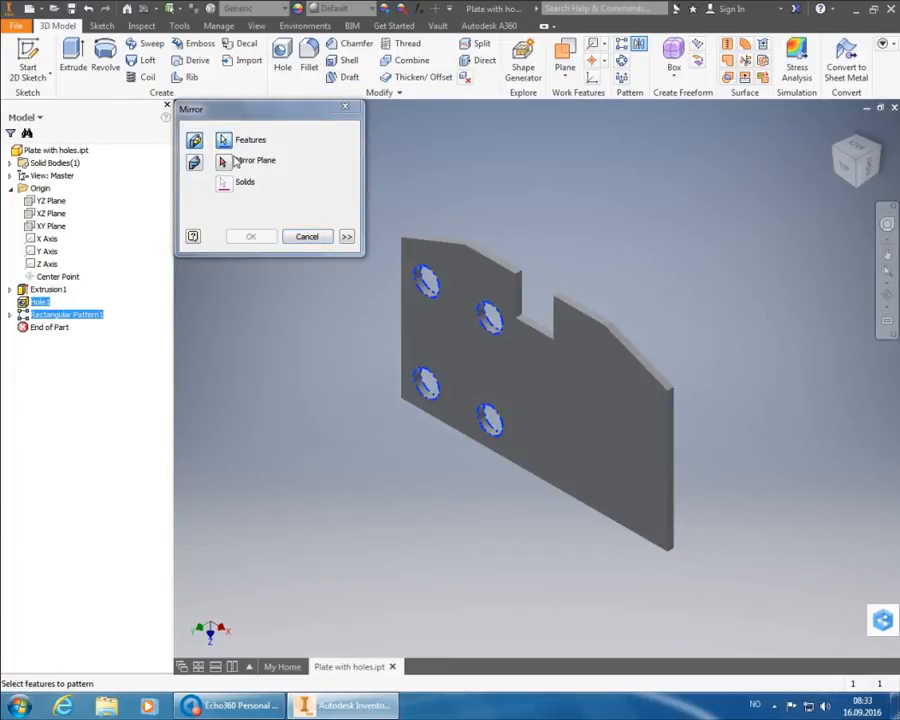
{"action": "left_click", "coordinate": [232, 161]}
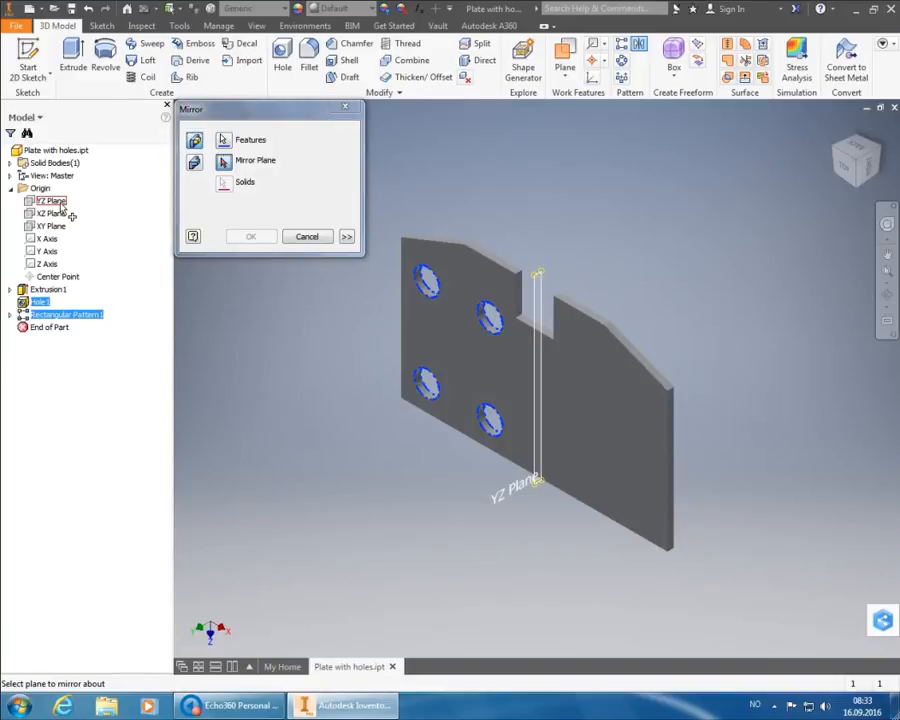
{"action": "left_click", "coordinate": [60, 203]}
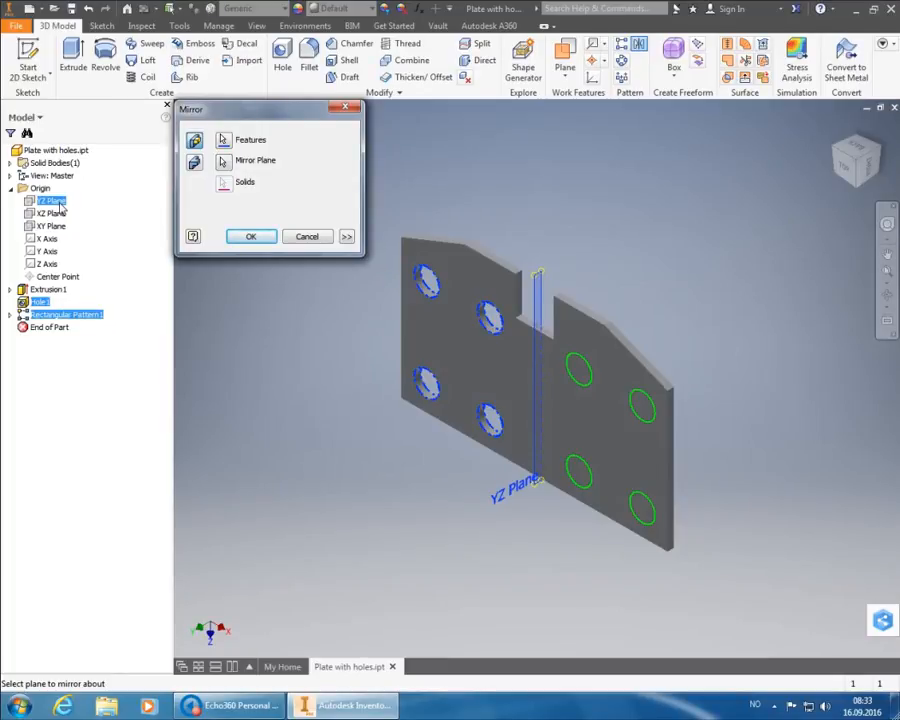
{"action": "left_click", "coordinate": [251, 237]}
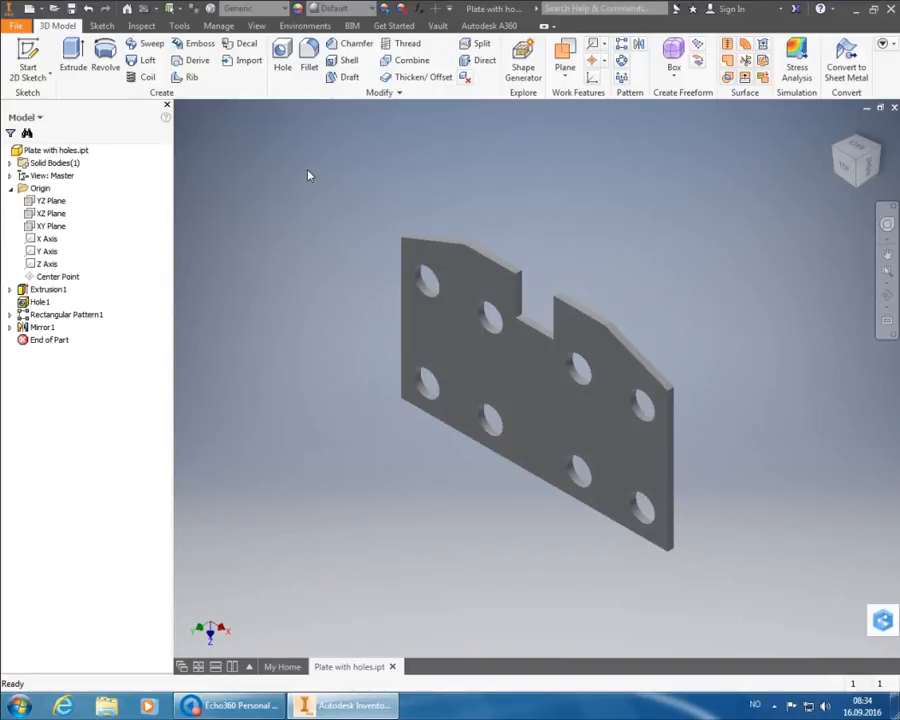
- Save Plate with holes.ipt, accepting the new data format
{"action": "left_click", "coordinate": [71, 9]}
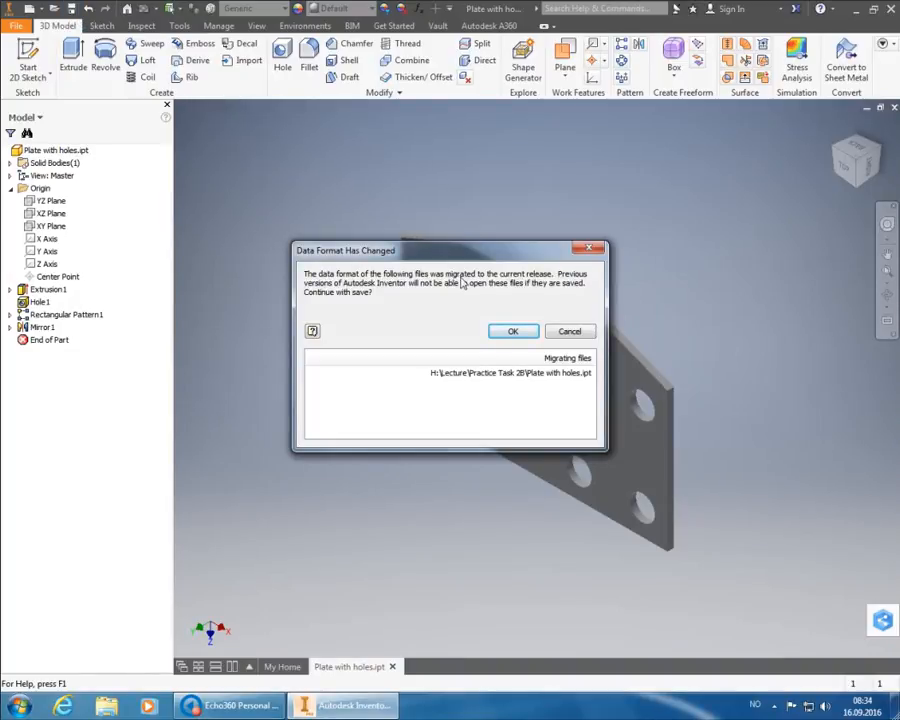
{"action": "left_click", "coordinate": [510, 332]}
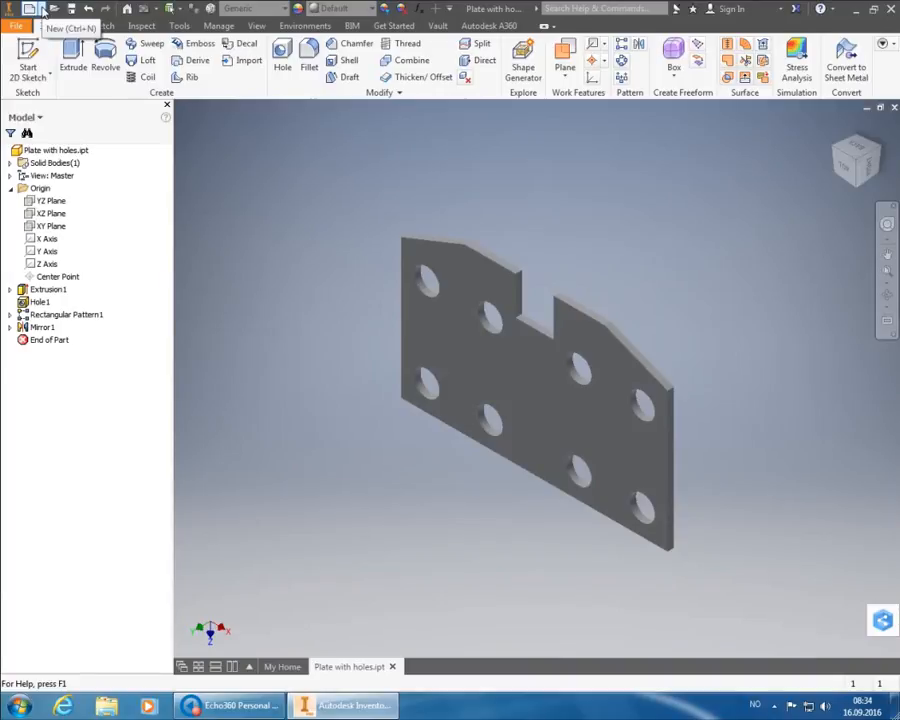
- Create a new drawing from the Metric ISO.idw template
{"action": "left_click", "coordinate": [29, 8]}
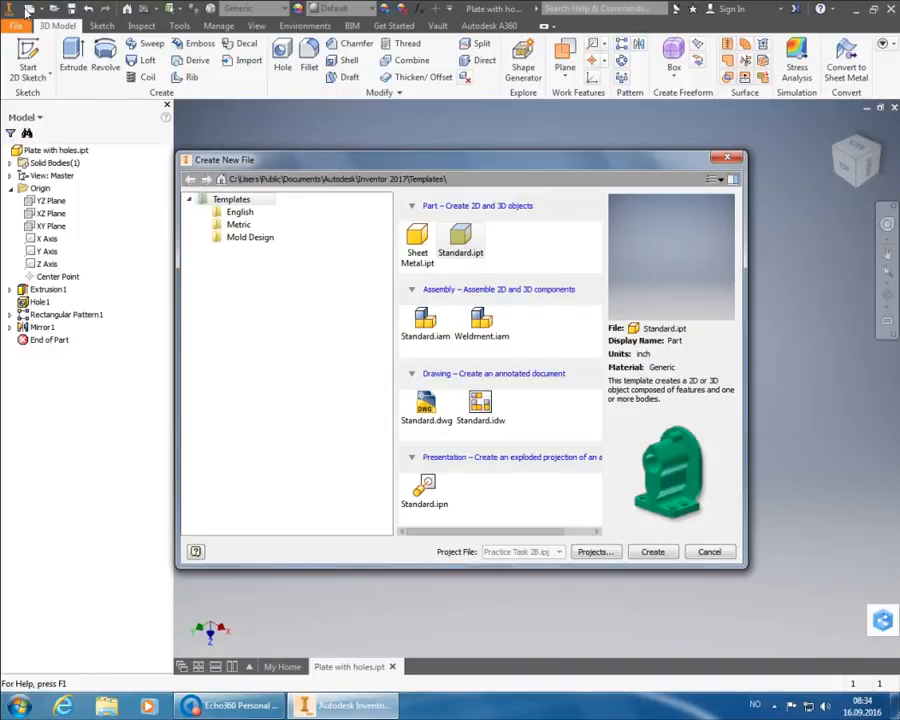
{"action": "left_click", "coordinate": [238, 225]}
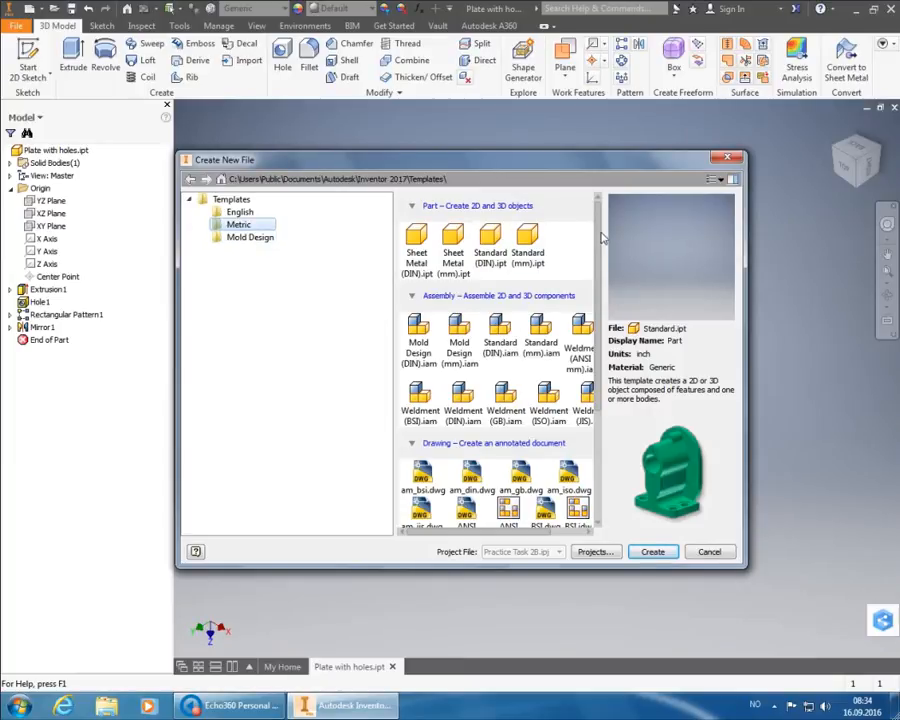
{"action": "left_click_drag", "start_coordinate": [600, 236], "coordinate": [593, 368]}
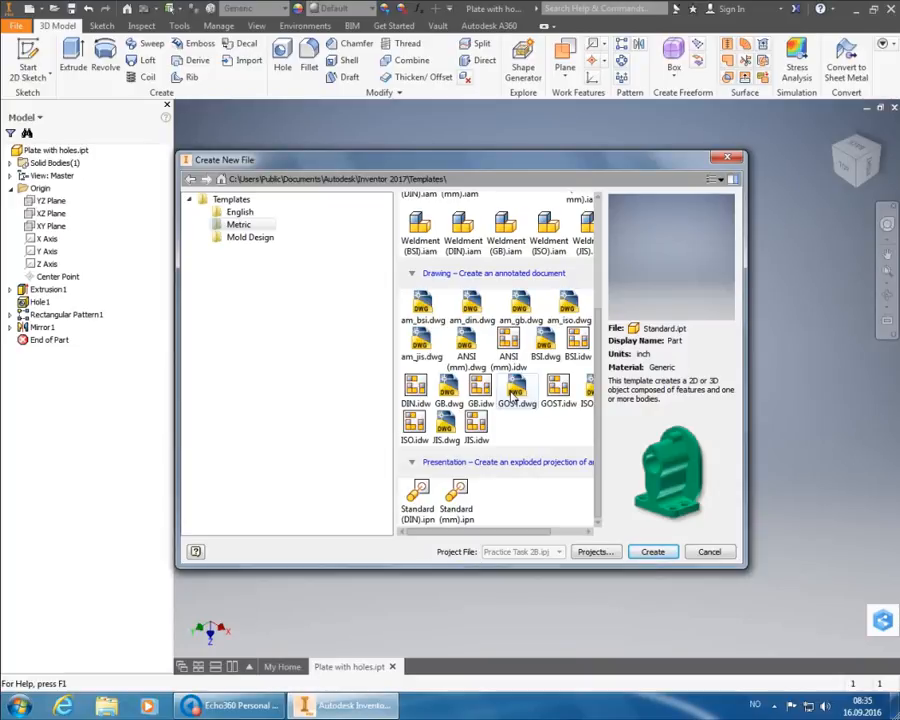
{"action": "left_click", "coordinate": [412, 432]}
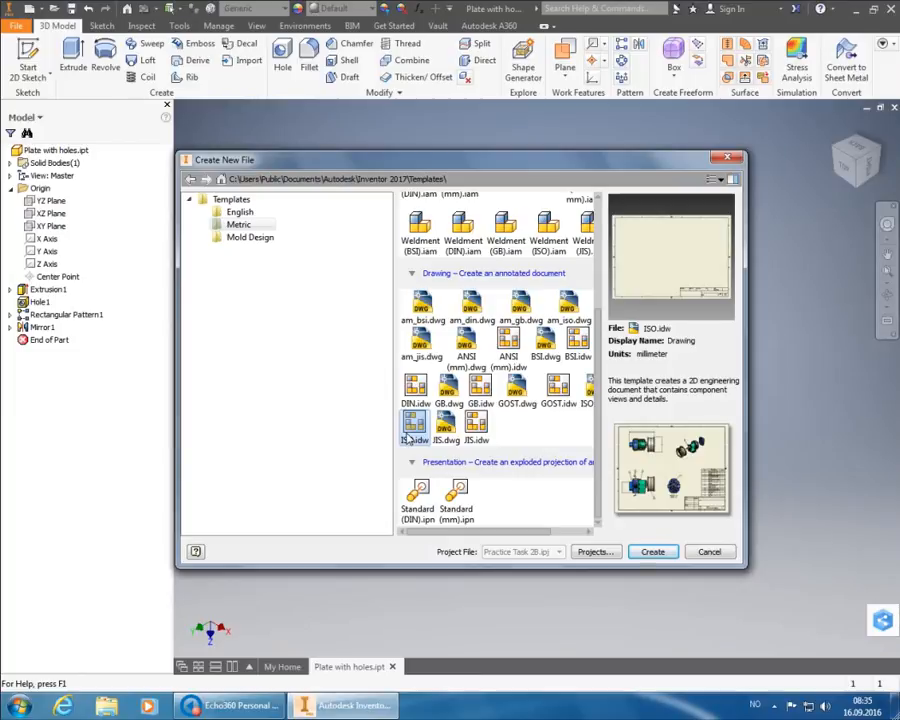
{"action": "left_click", "coordinate": [650, 551]}
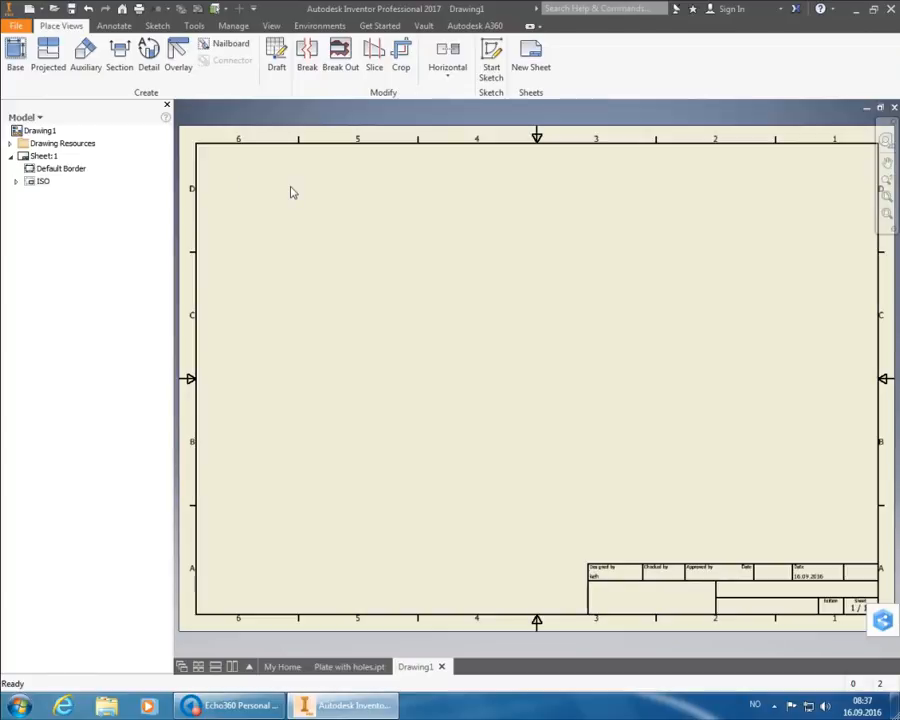
- Once Drawing1 opens, return to the Plate with holes.ipt part
{"action": "left_click", "coordinate": [352, 664]}
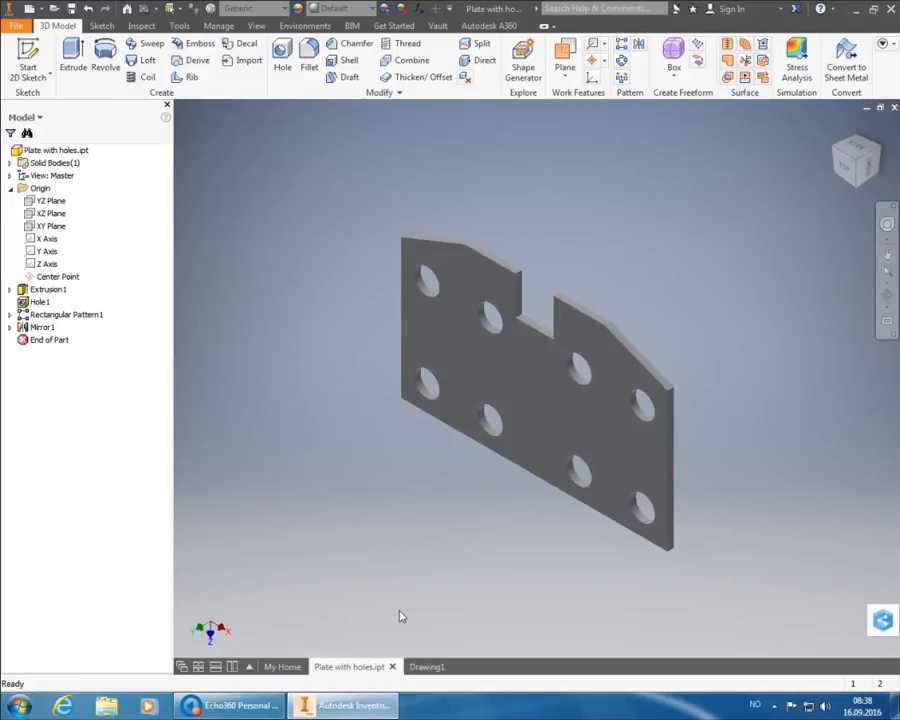
- Switch to the blank Drawing1 ISO sheet
{"action": "left_click", "coordinate": [427, 668]}
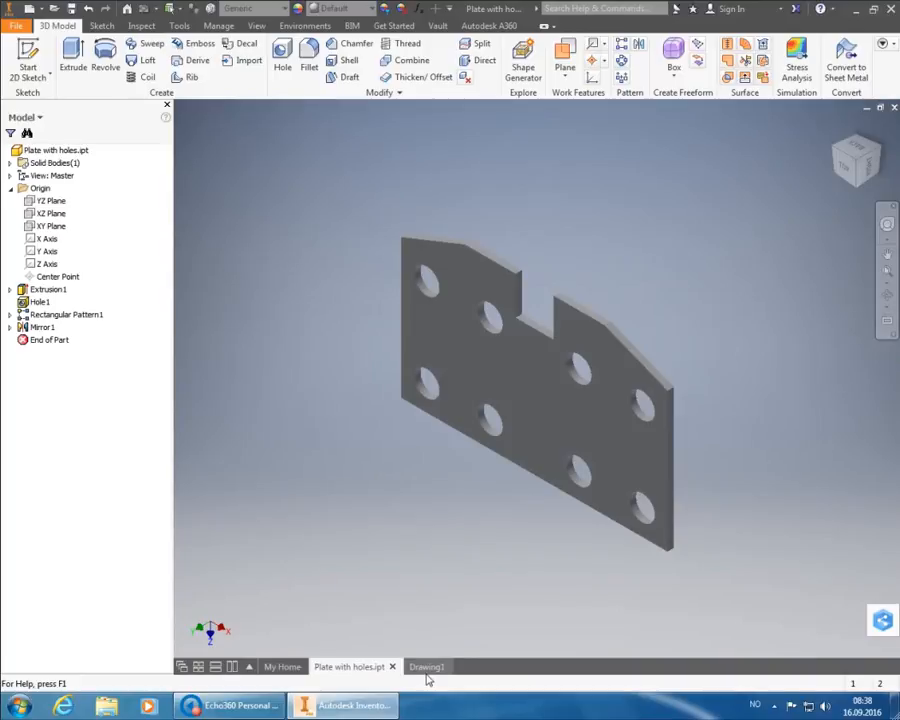
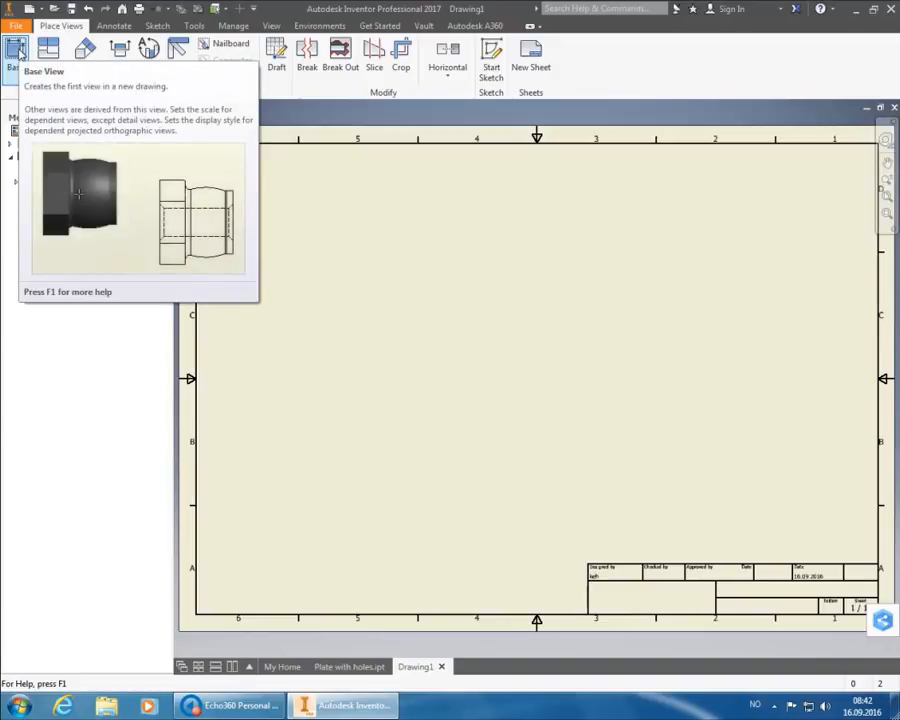
- Start a base view of Plate with holes.ipt, previewed on the sheet at 1:2
{"action": "left_click", "coordinate": [18, 52]}
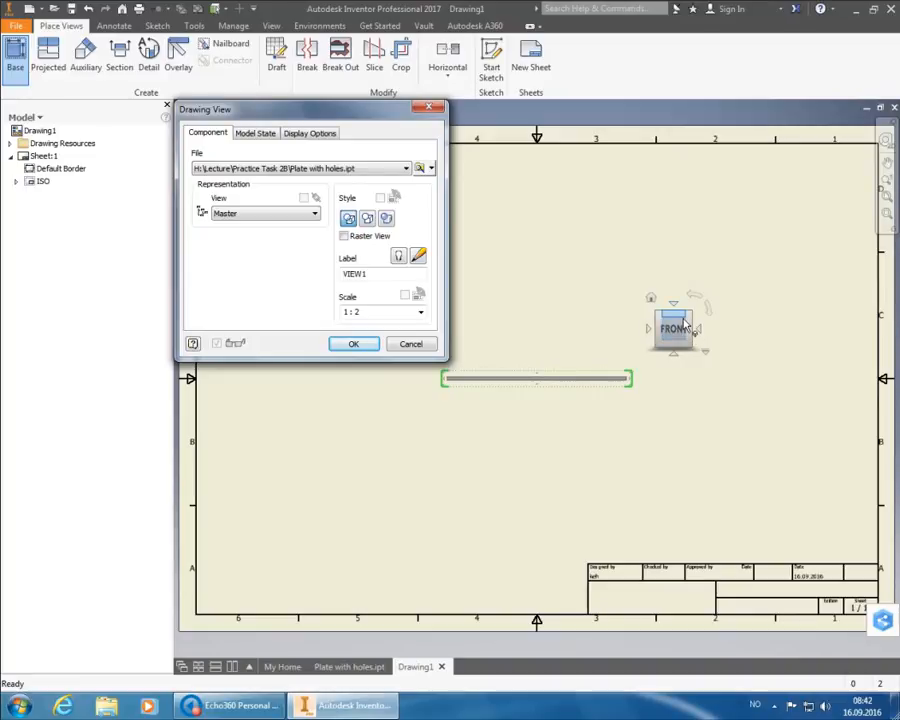
- Orient the base view to the ViewCube's TOP face so the plate appears face-on
{"action": "left_click", "coordinate": [684, 320]}
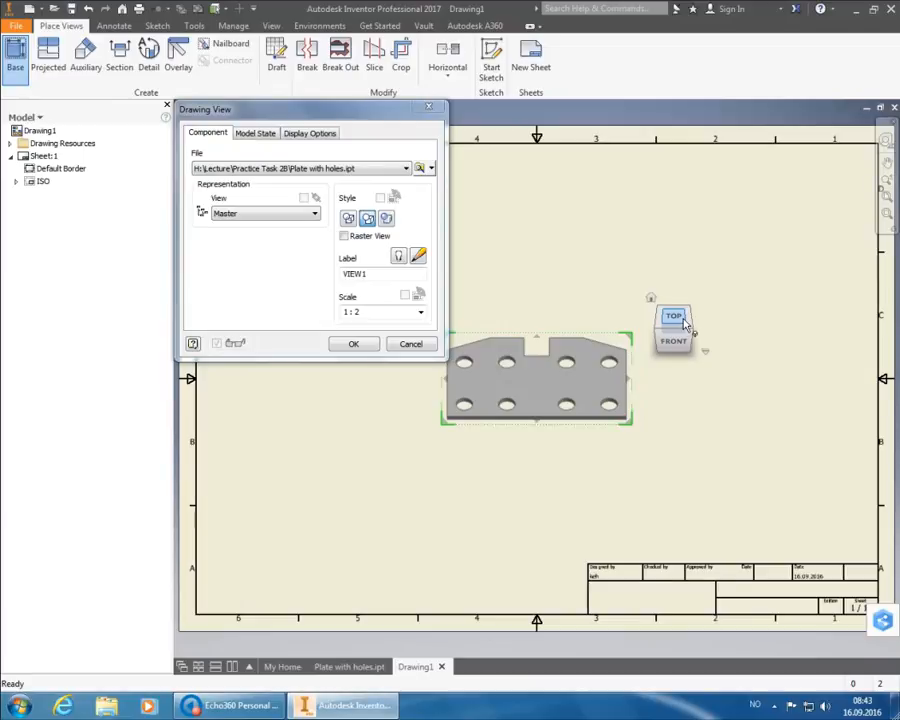
{"action": "left_click", "coordinate": [674, 318]}
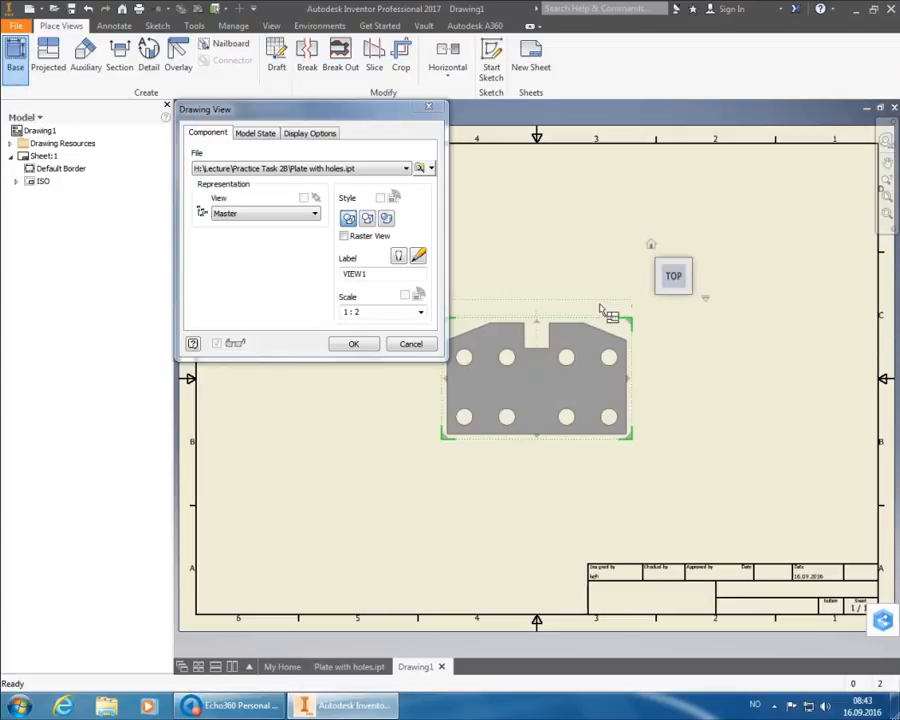
- Set the base view scale to 1:1 and add a projected side view on its right
{"action": "left_click", "coordinate": [421, 312]}
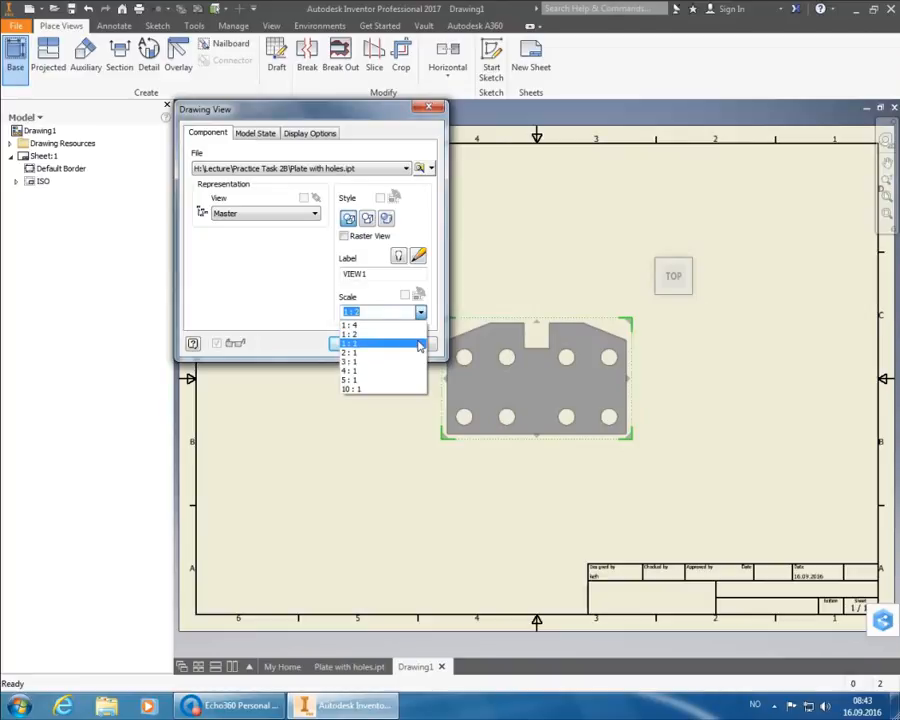
{"action": "left_click", "coordinate": [419, 345]}
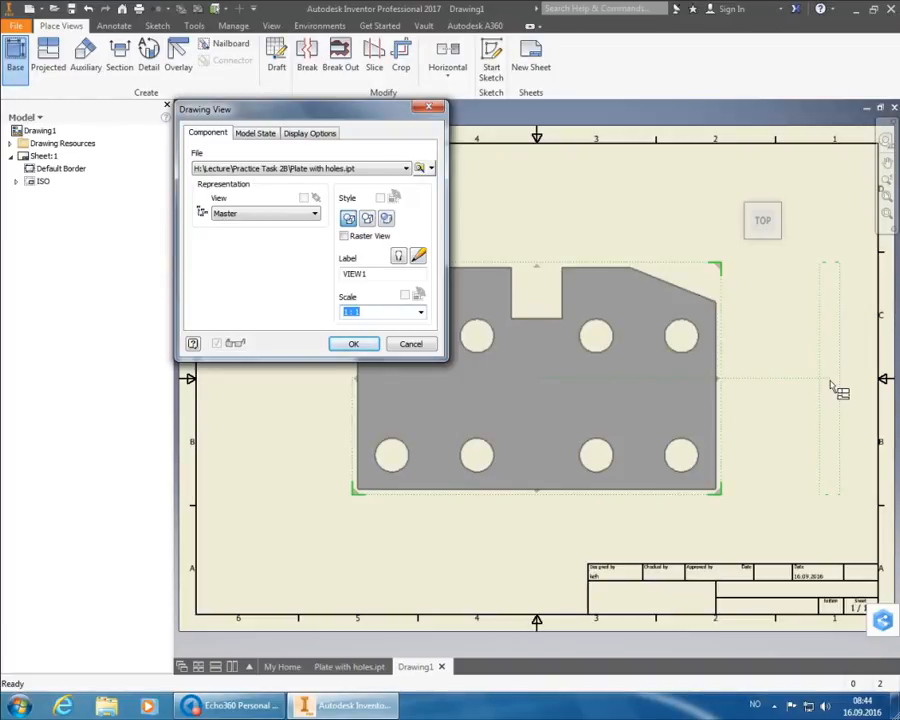
{"action": "left_click", "coordinate": [830, 387]}
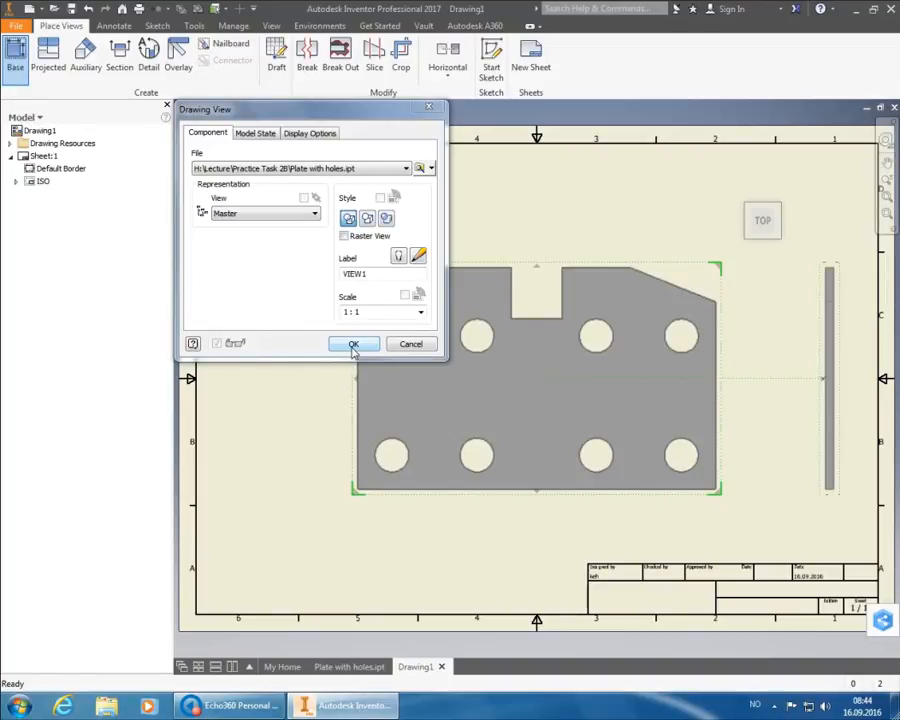
- Place both views on the sheet, then move the front view up and to the left
{"action": "left_click", "coordinate": [353, 344]}
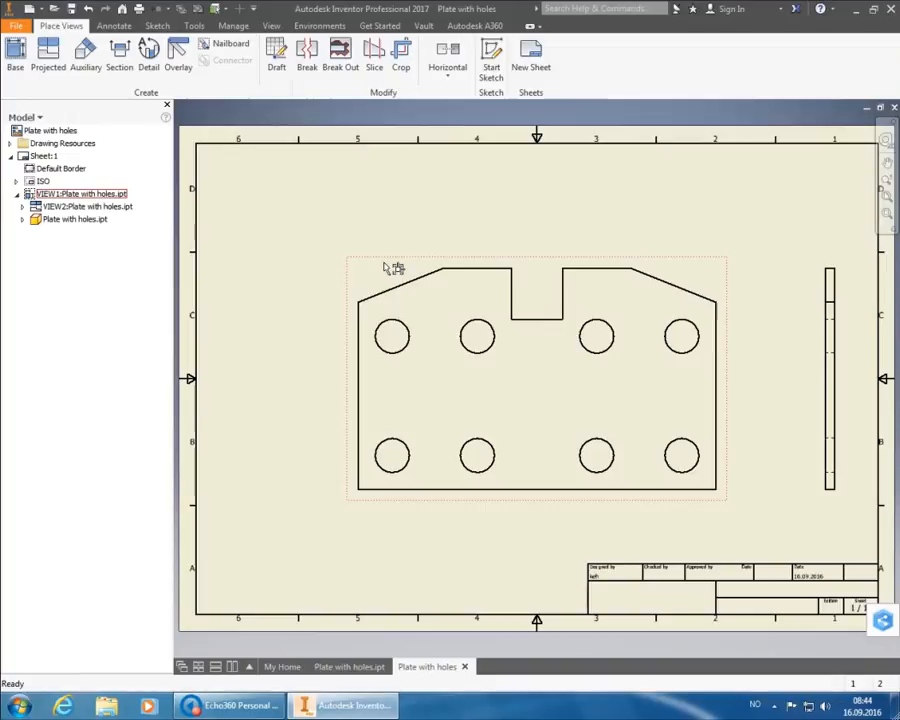
{"action": "left_click", "coordinate": [384, 265]}
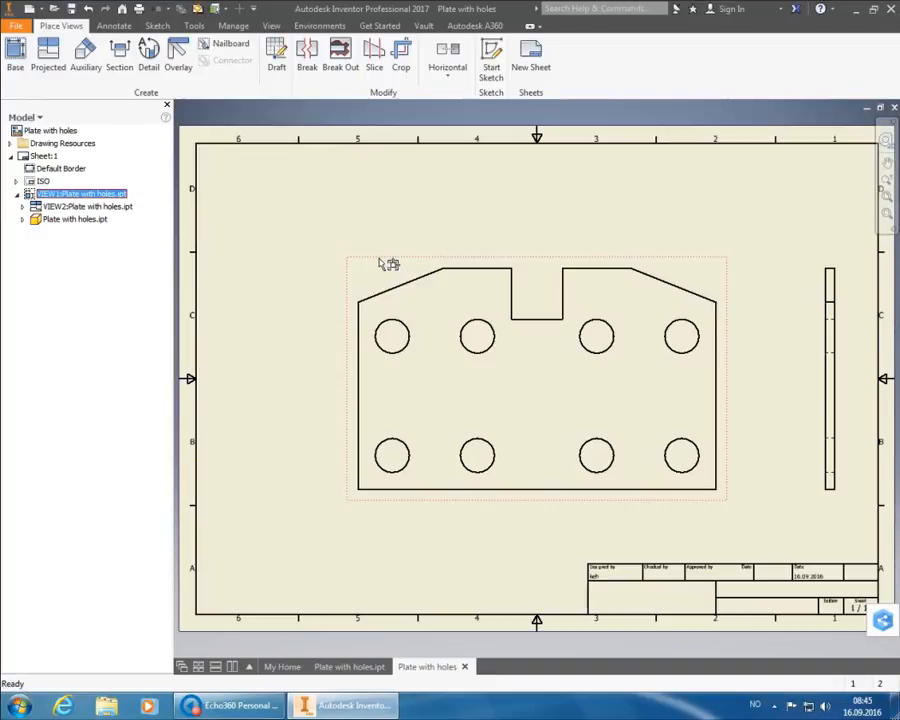
{"action": "left_click_drag", "start_coordinate": [388, 264], "coordinate": [270, 184]}
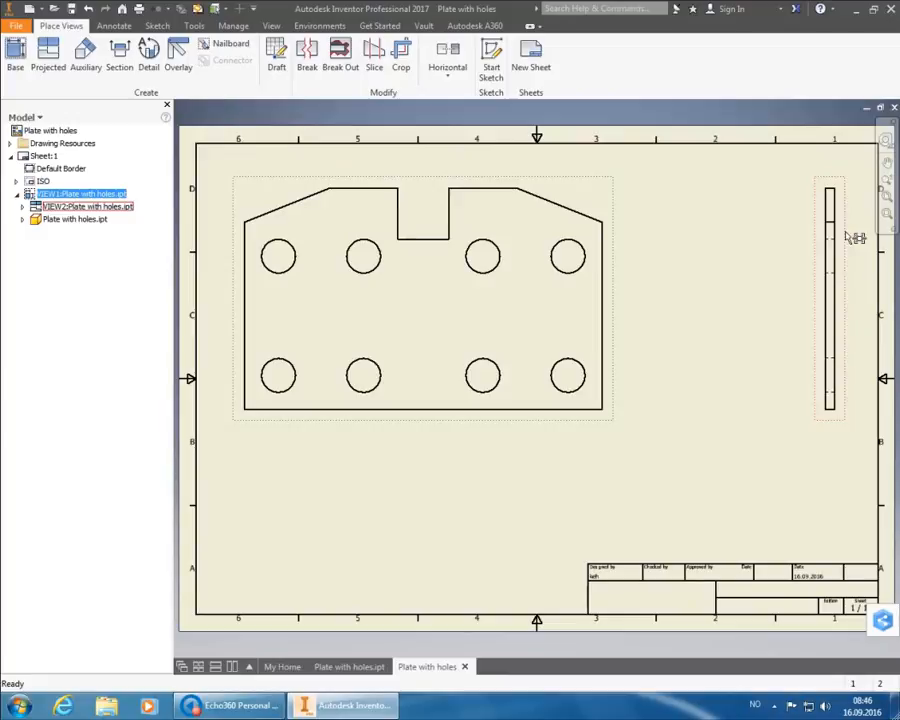
- Change the front view's display style to Hidden Line Removed
{"action": "double_click", "coordinate": [852, 237]}
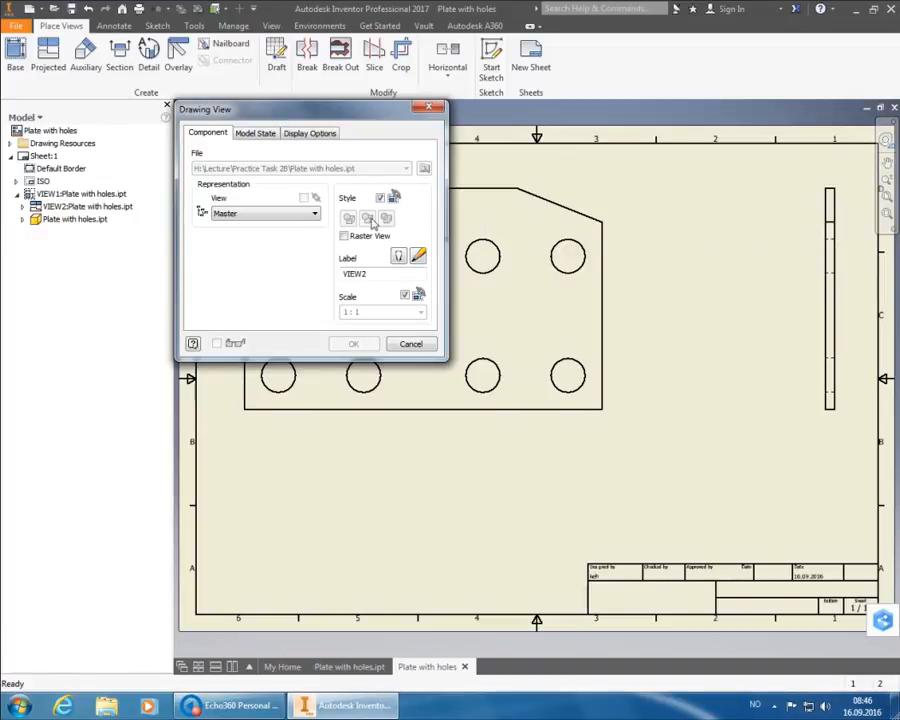
{"action": "left_click", "coordinate": [424, 346]}
{"action": "double_click", "coordinate": [621, 204]}
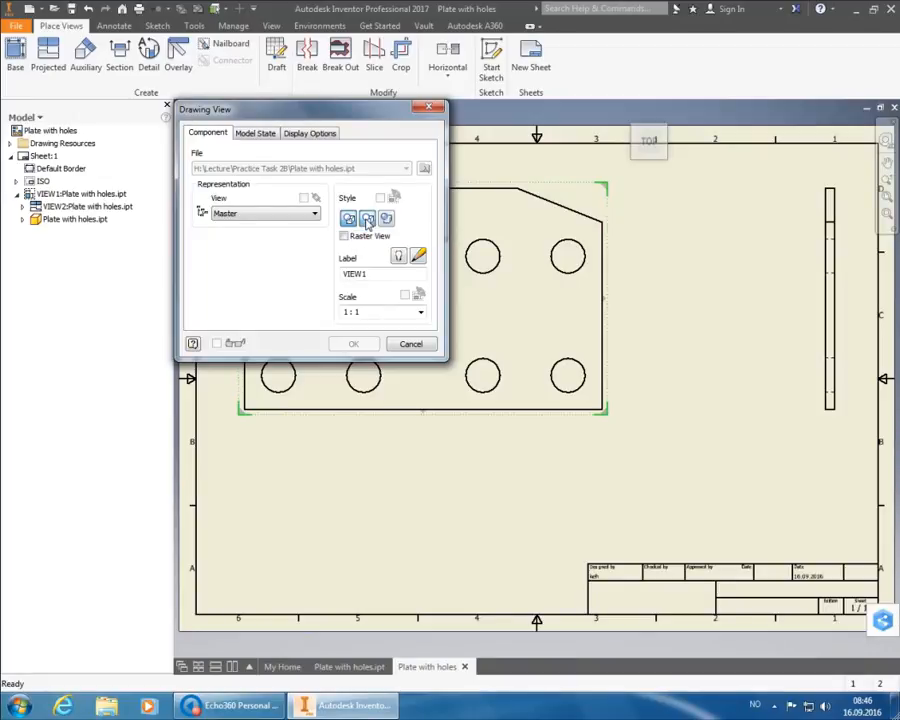
{"action": "left_click", "coordinate": [368, 220]}
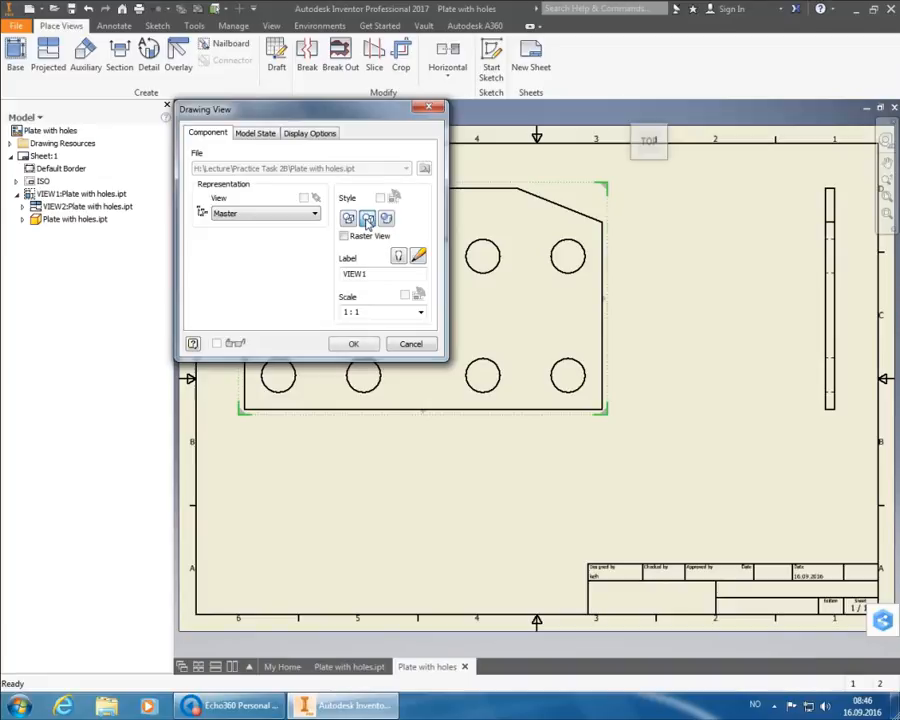
{"action": "left_click", "coordinate": [354, 343]}
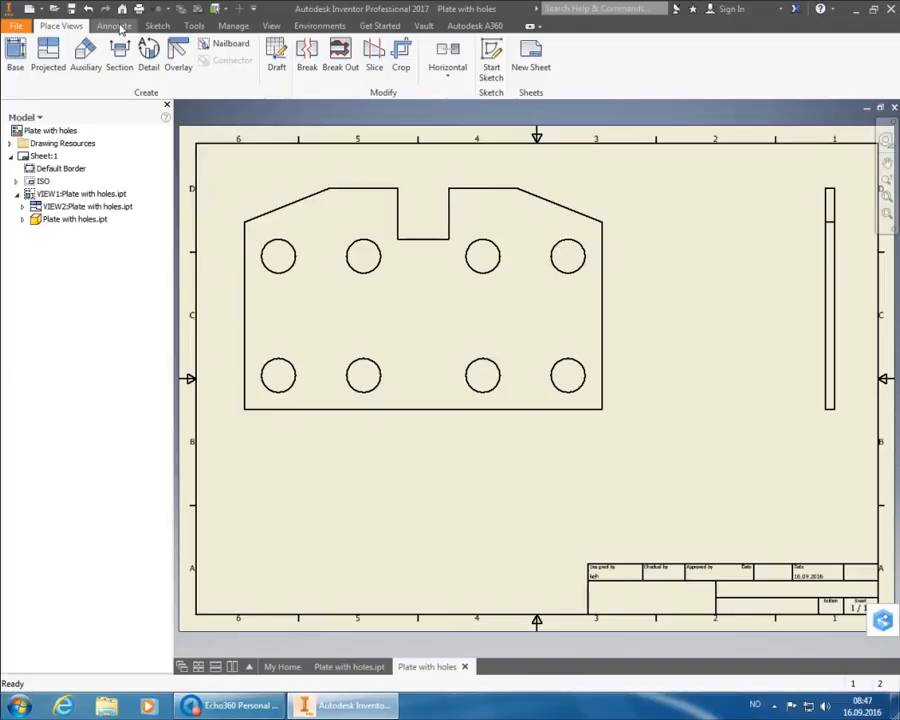
- Start a dimension on the front view's 210 mm bottom edge using the Annotate tools
{"action": "left_click", "coordinate": [115, 26]}
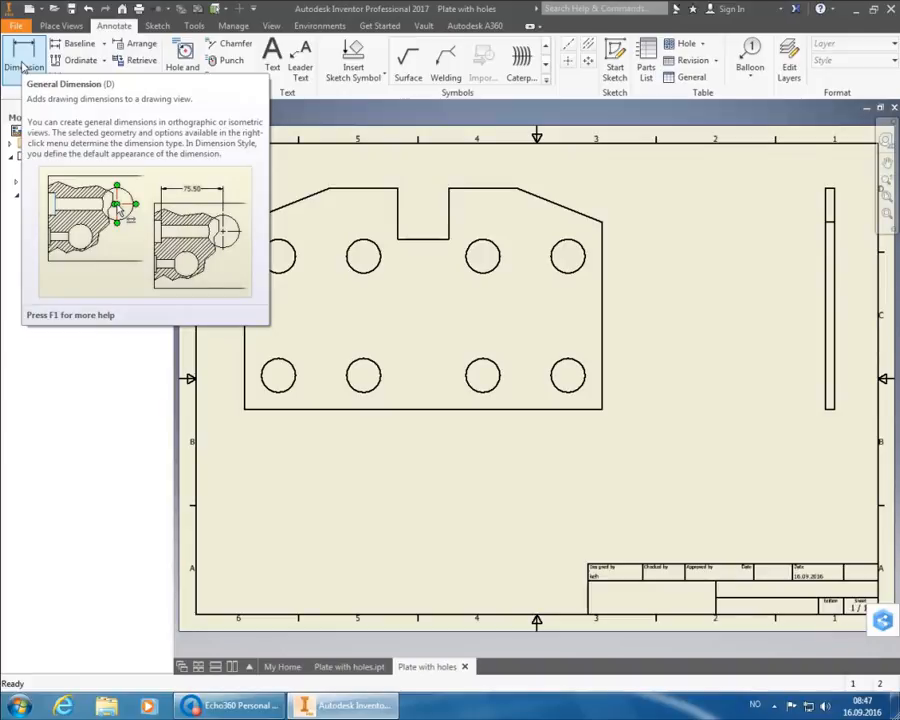
{"action": "left_click", "coordinate": [21, 66]}
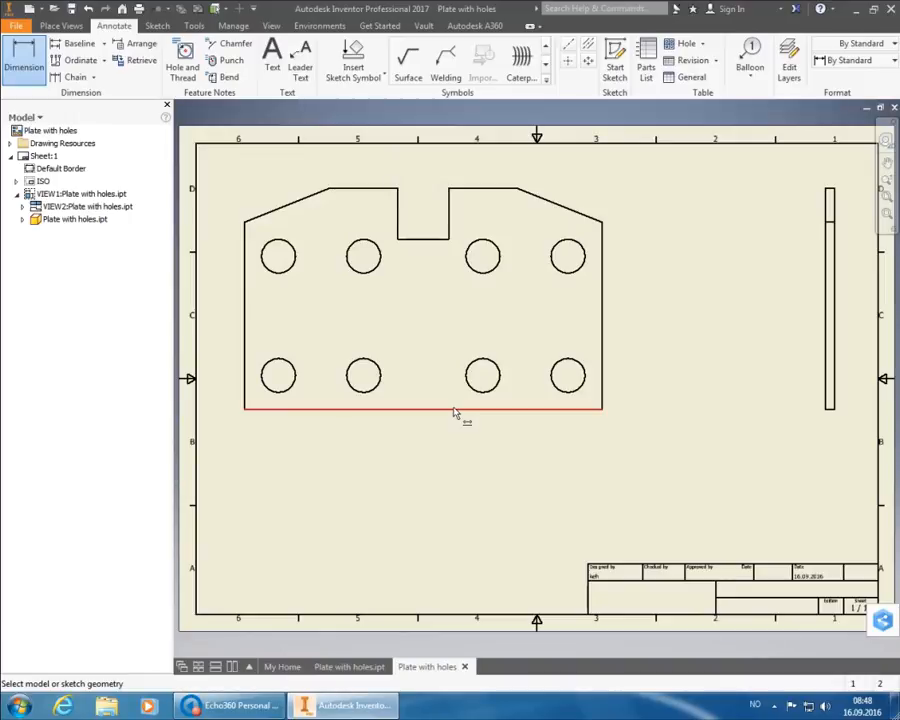
{"action": "left_click", "coordinate": [455, 410]}
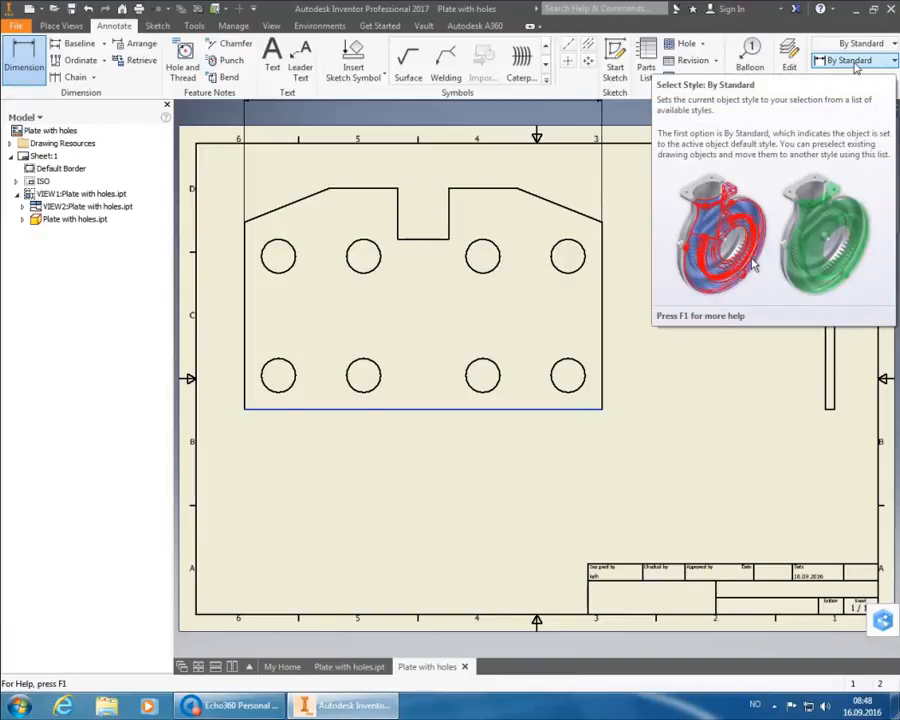
- Change the pending dimension's style from By Standard to Default - Method (ISO)
{"action": "left_click", "coordinate": [856, 62]}
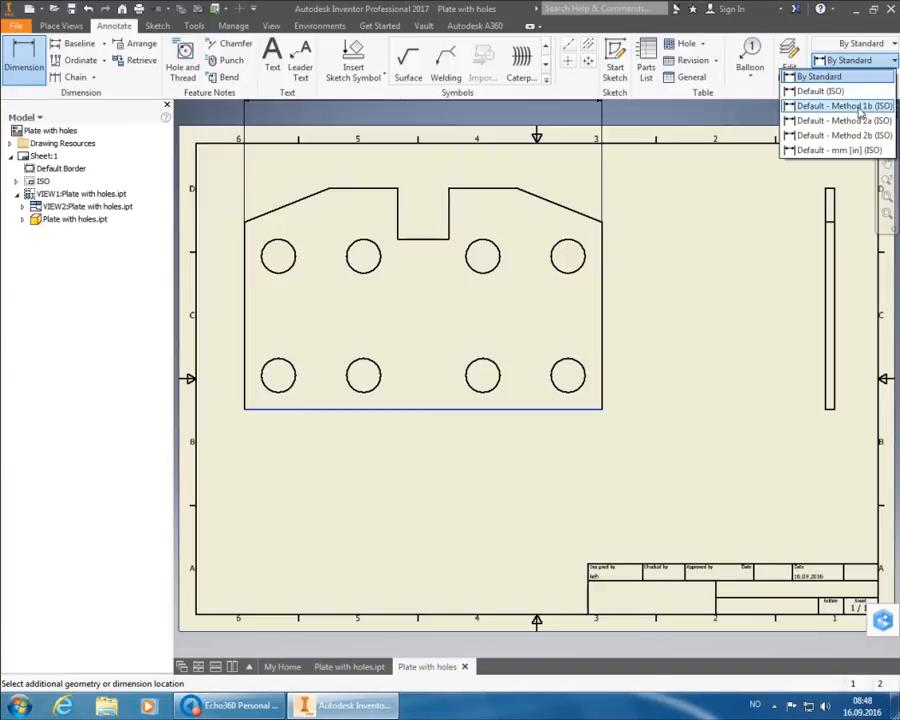
{"action": "left_click", "coordinate": [858, 107]}
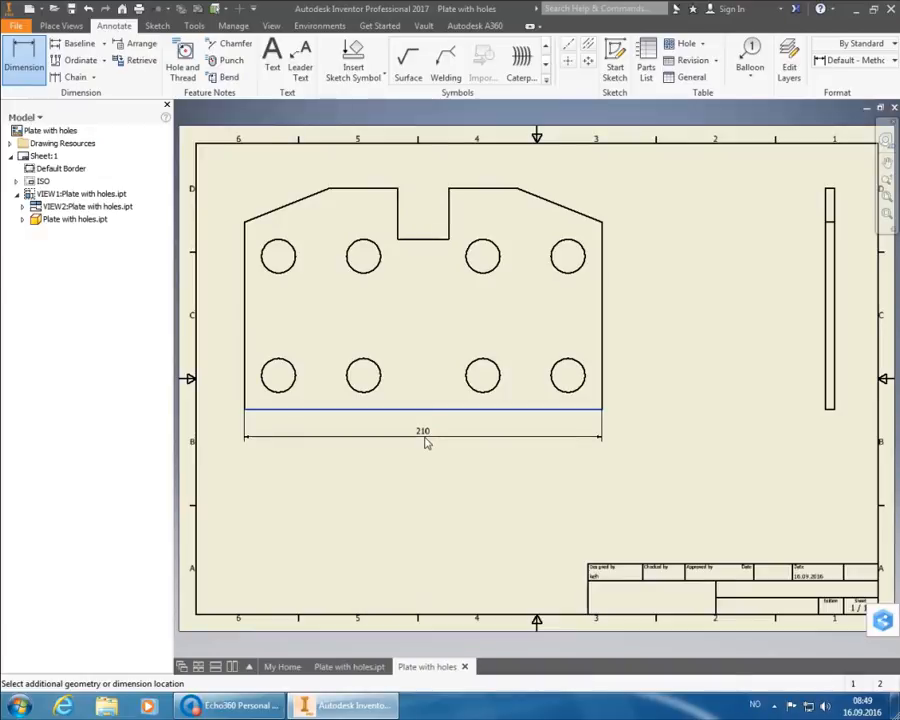
- Place the 210 width dimension just below the plate, keeping its text unchanged
{"action": "left_click", "coordinate": [426, 442]}
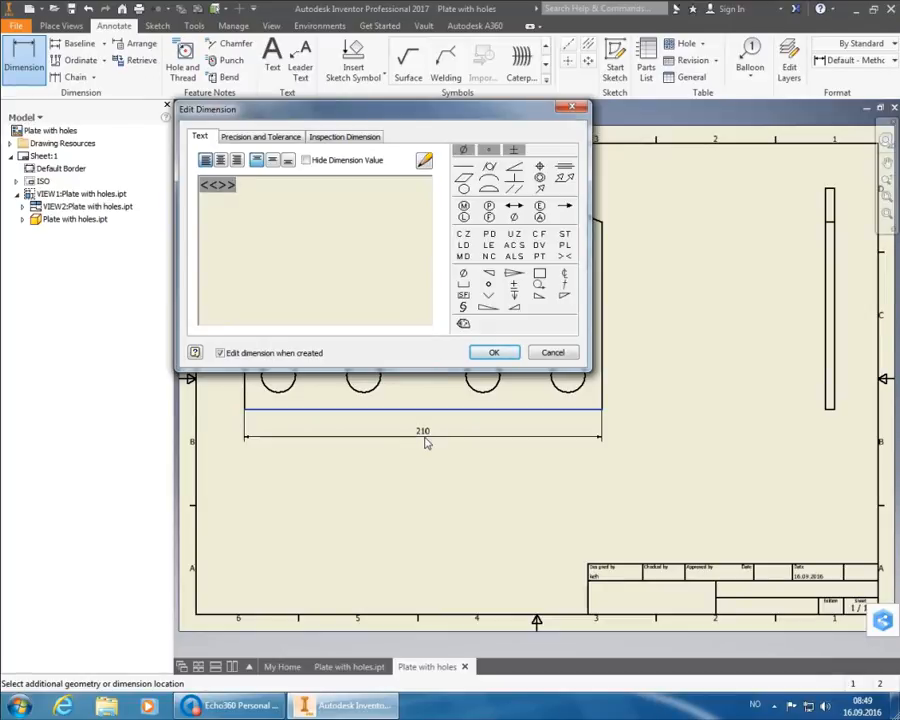
{"action": "left_click", "coordinate": [493, 354]}
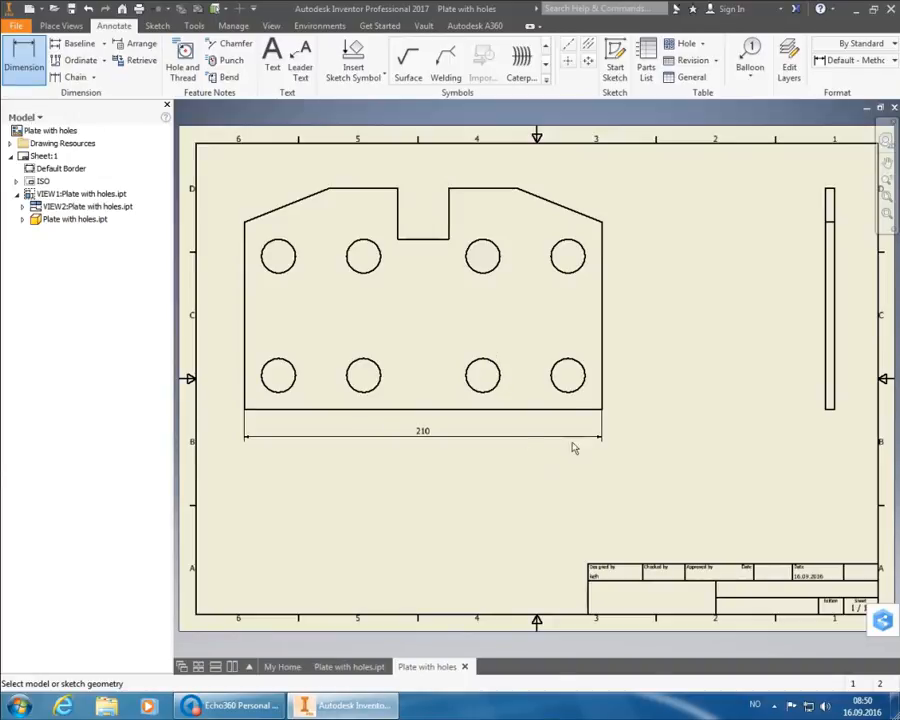
- Dimension the plate's right edge with a 110 height dimension placed to its right
{"action": "left_click", "coordinate": [603, 305]}
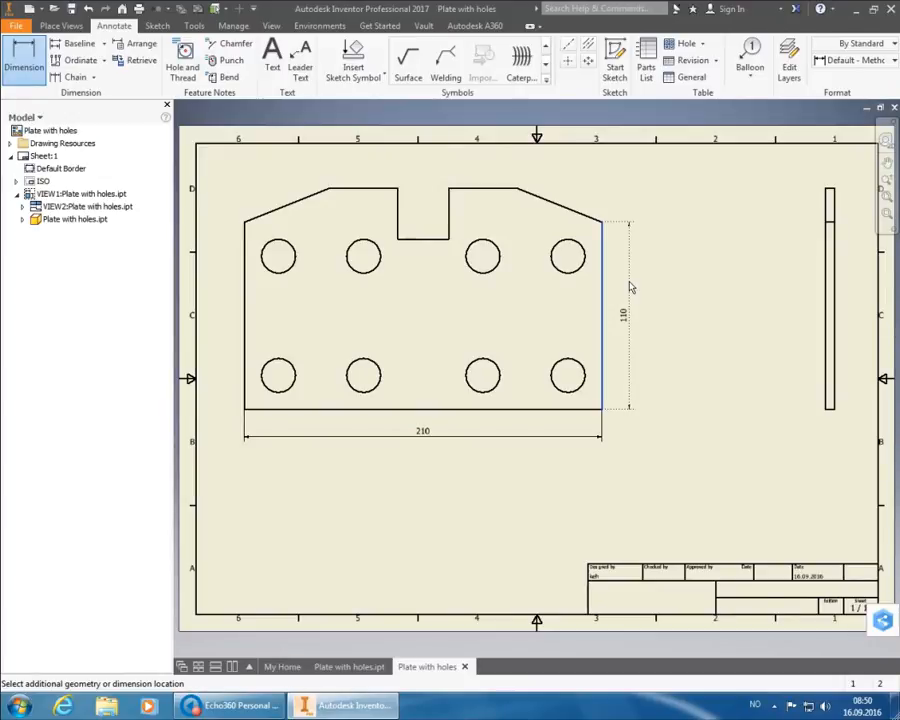
{"action": "left_click", "coordinate": [630, 287]}
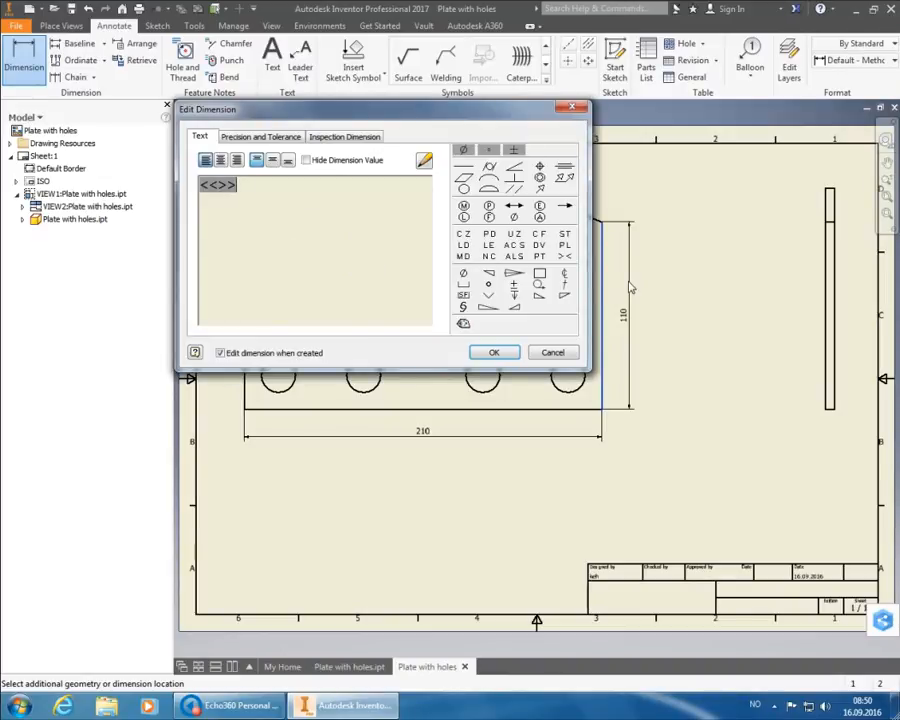
{"action": "left_click", "coordinate": [489, 352]}
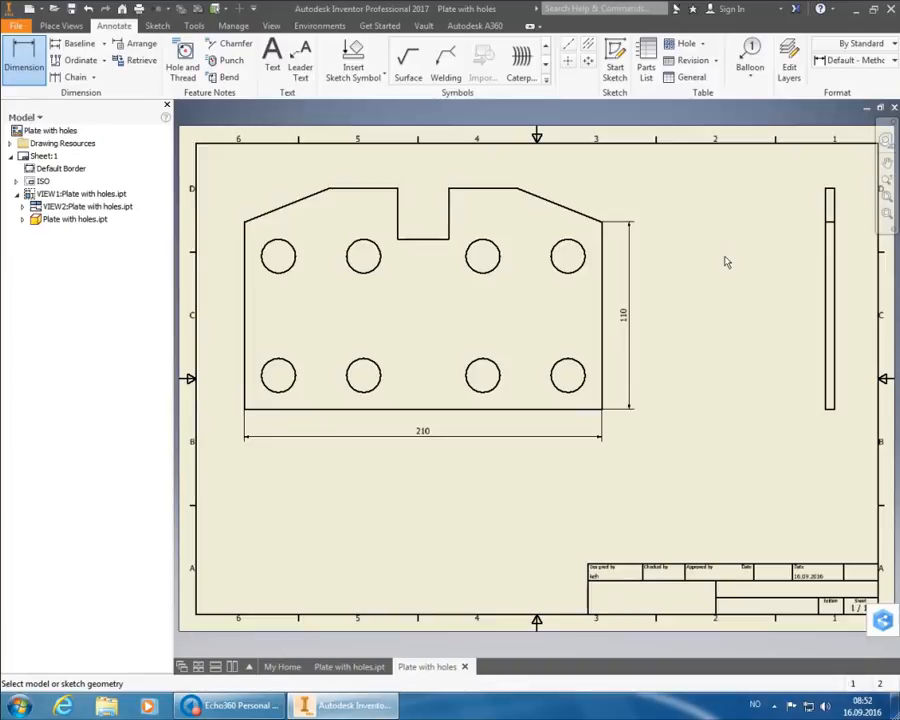
- End the Dimension command from the right-click marking menu
{"action": "right_click", "coordinate": [723, 271]}
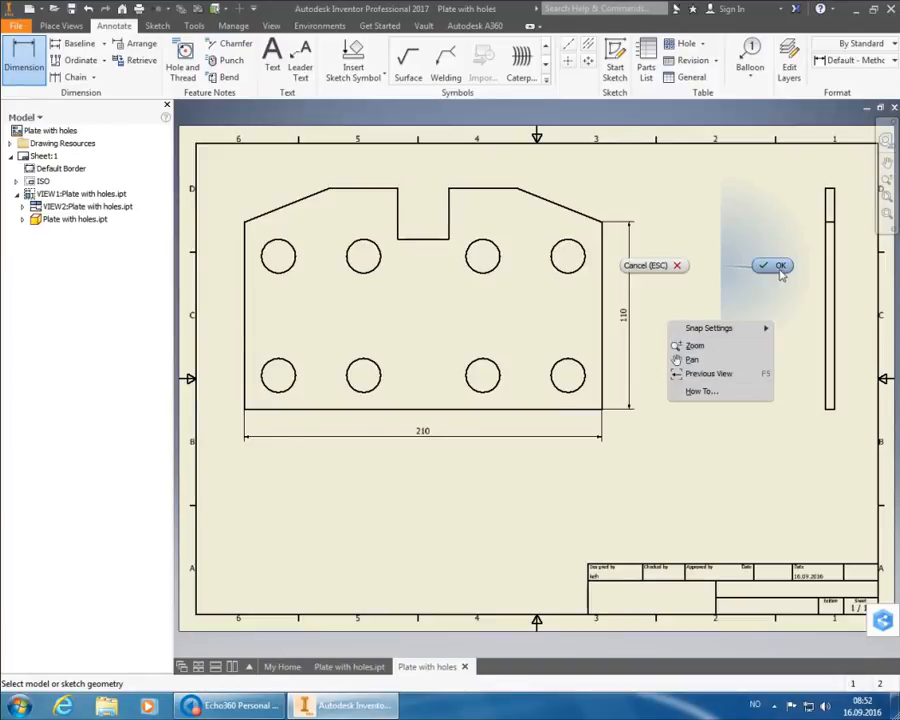
{"action": "left_click", "coordinate": [769, 263]}
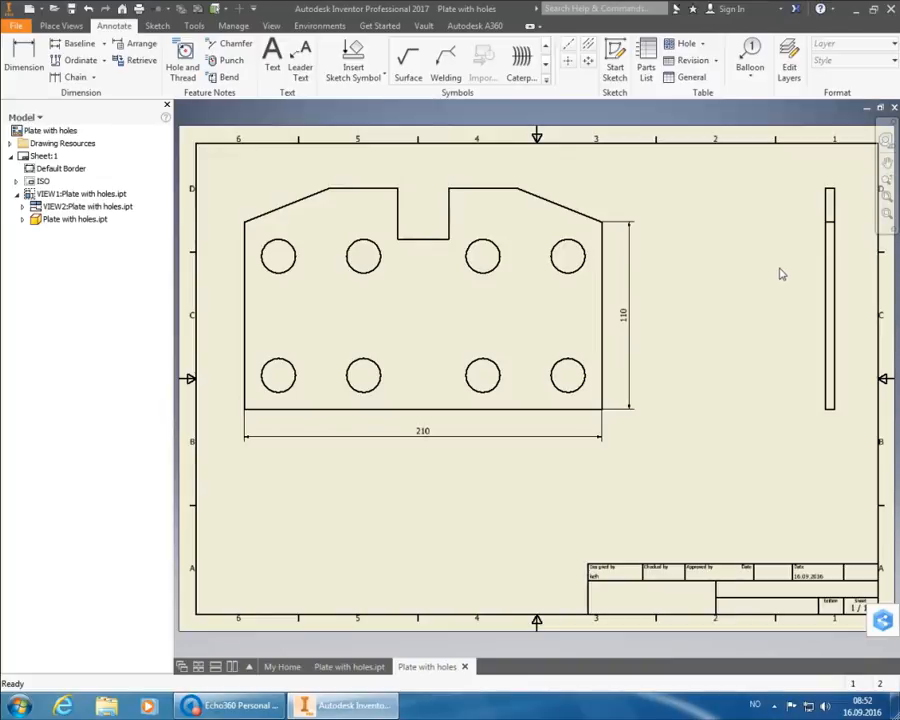
- Add a 130 overall-height dimension right of the 110 one in Default - Method 1b (ISO) style
{"action": "left_click", "coordinate": [22, 65]}
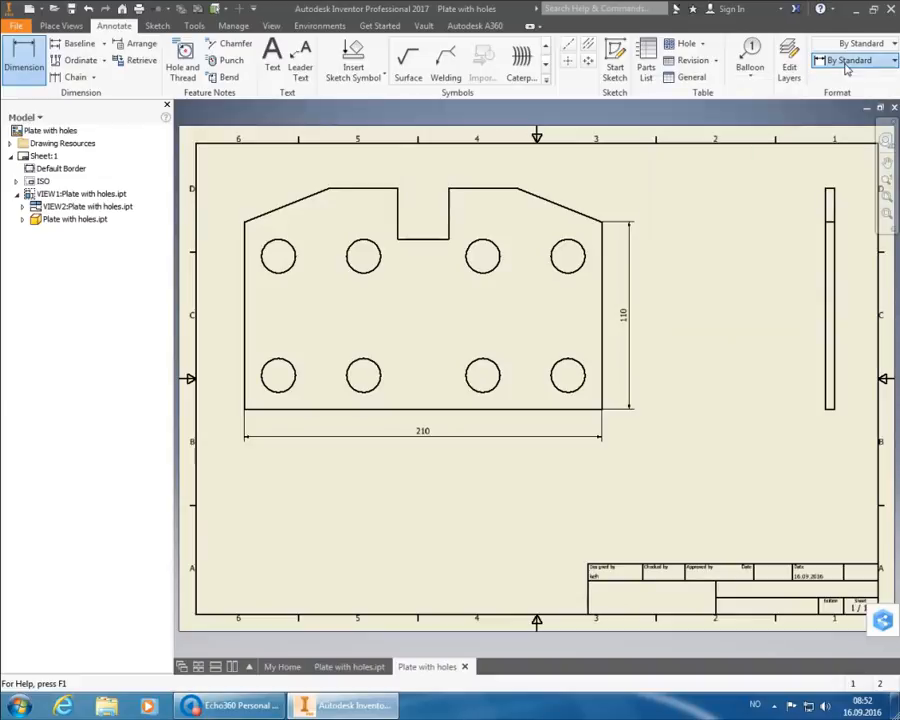
{"action": "left_click", "coordinate": [846, 61]}
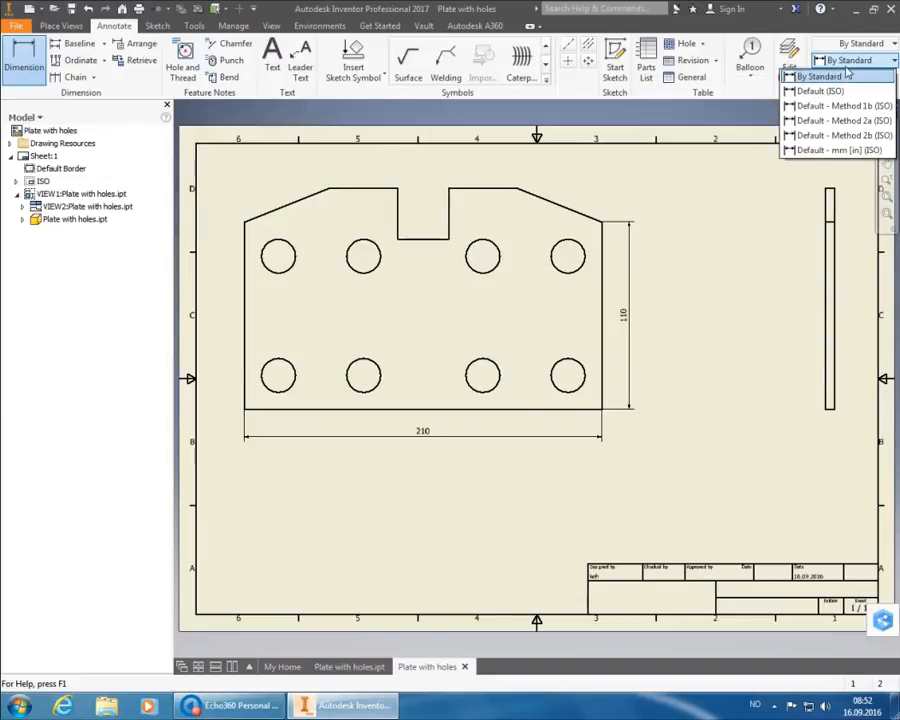
{"action": "left_click", "coordinate": [850, 106]}
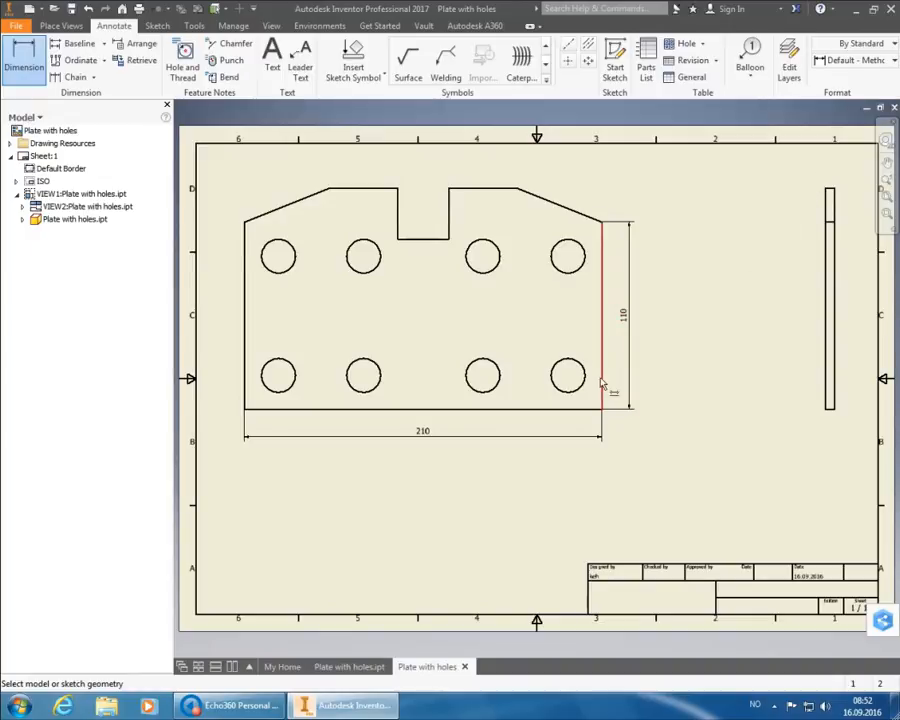
{"action": "left_click", "coordinate": [546, 411]}
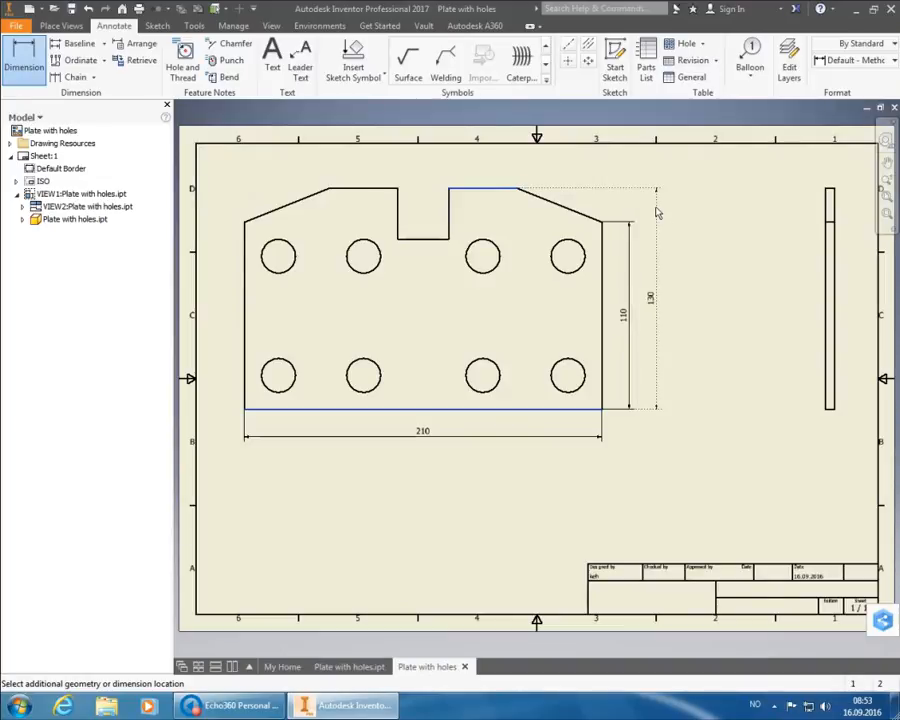
{"action": "left_click", "coordinate": [657, 212]}
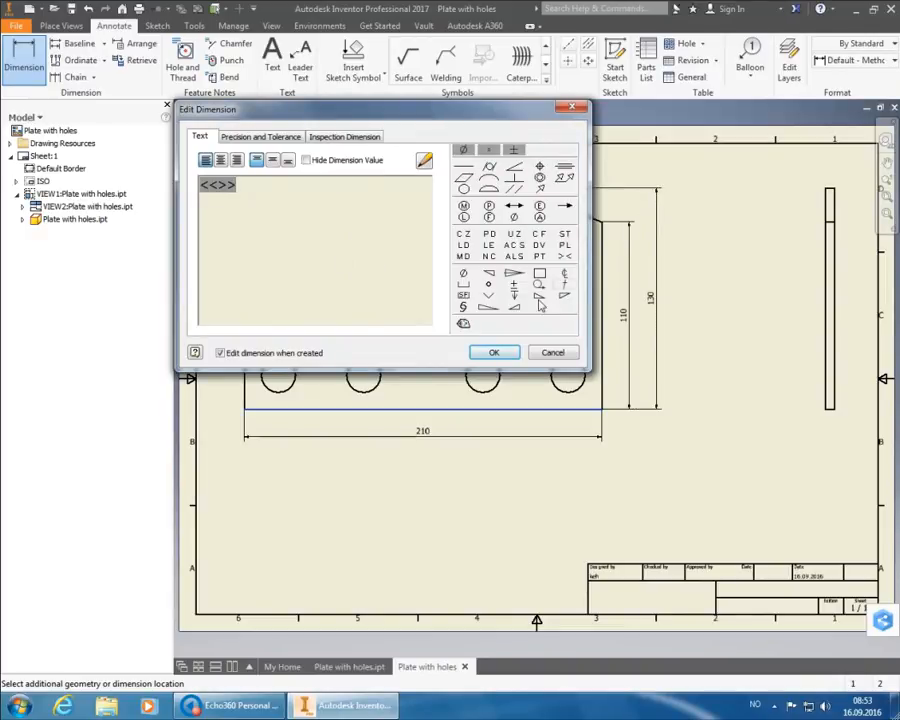
{"action": "left_click", "coordinate": [506, 352]}
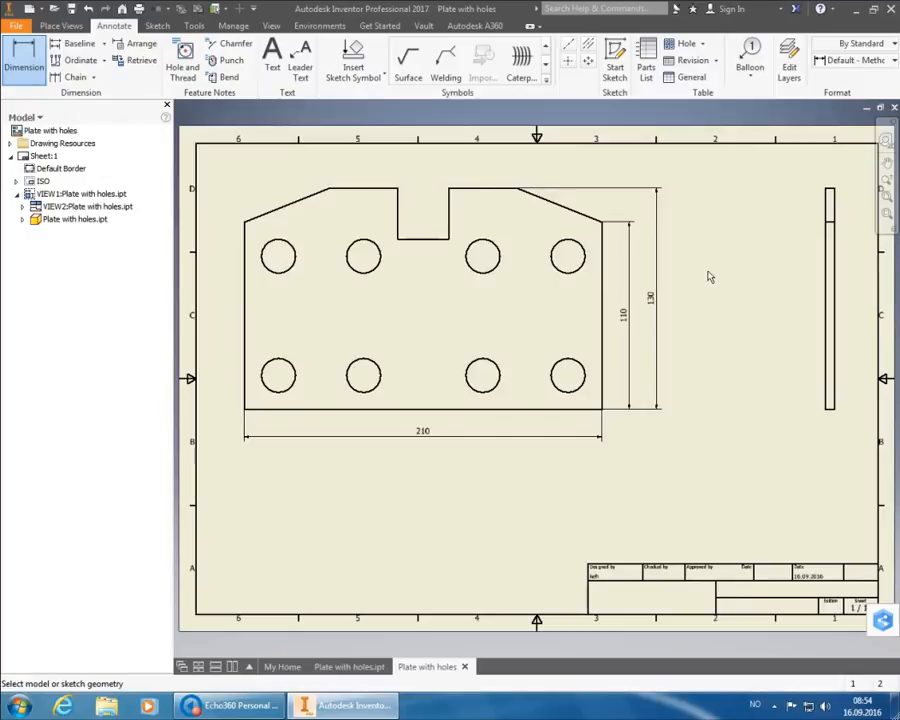
{"action": "right_click", "coordinate": [705, 274]}
{"action": "left_click", "coordinate": [770, 278]}
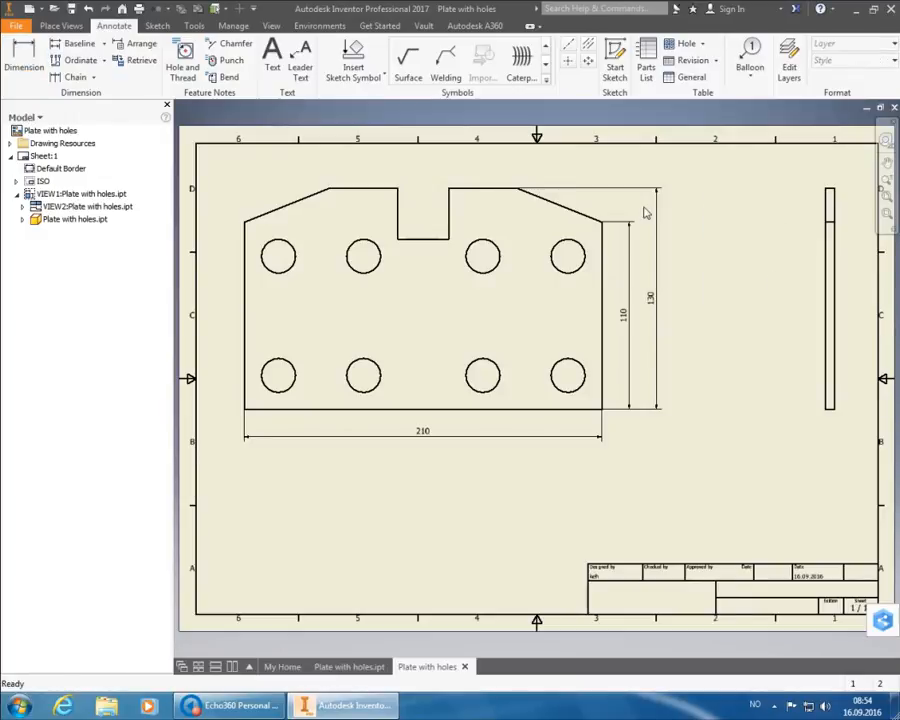
- Place a 5,00 thickness dimension below the side view, then zoom out to the whole sheet
{"action": "left_click", "coordinate": [38, 60]}
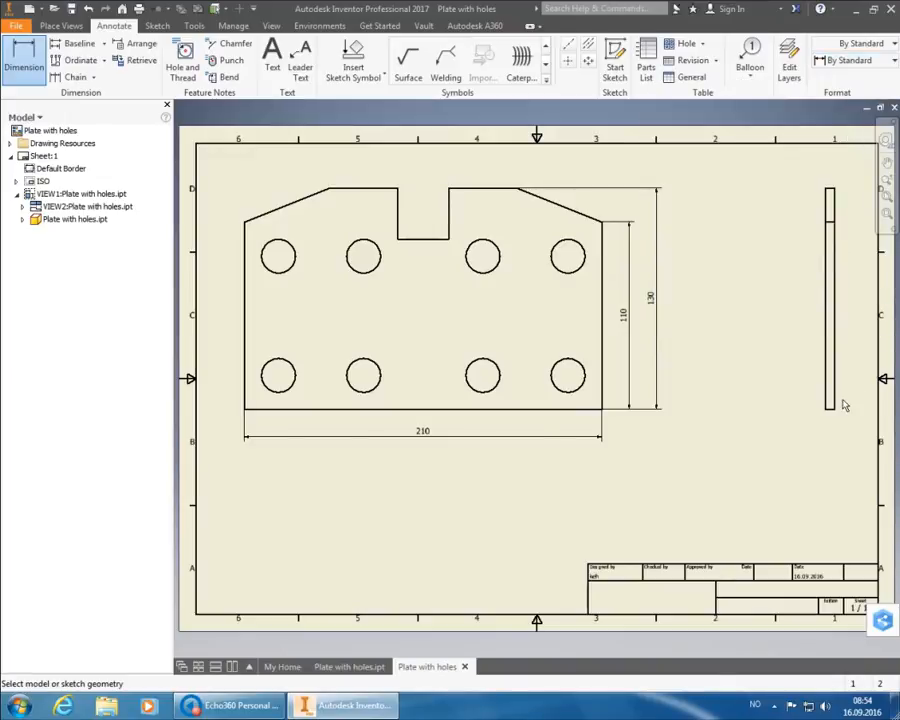
{"action": "scroll", "coordinate": [830, 415], "scroll_direction": "up", "scroll_amount": 5}
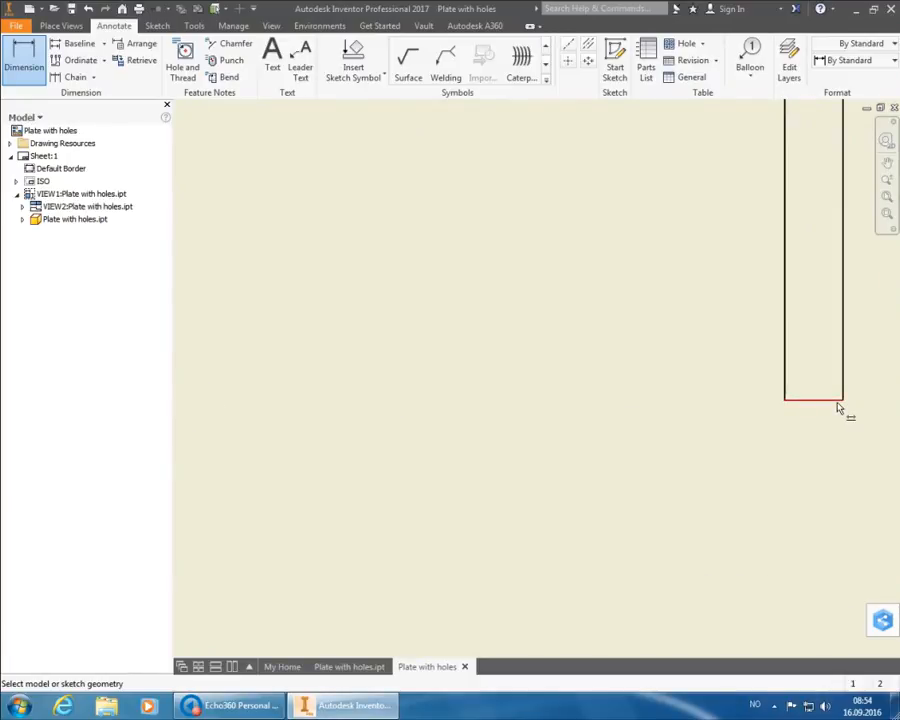
{"action": "left_click", "coordinate": [840, 406]}
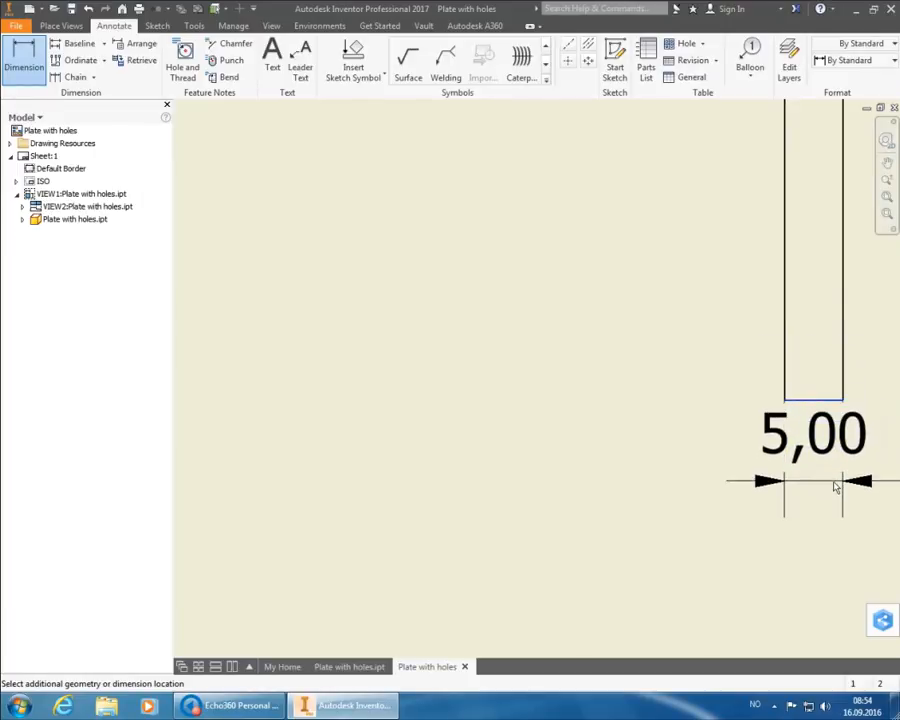
{"action": "scroll", "coordinate": [840, 570], "scroll_direction": "down", "scroll_amount": 1}
{"action": "scroll", "coordinate": [840, 575], "scroll_direction": "down", "scroll_amount": 4}
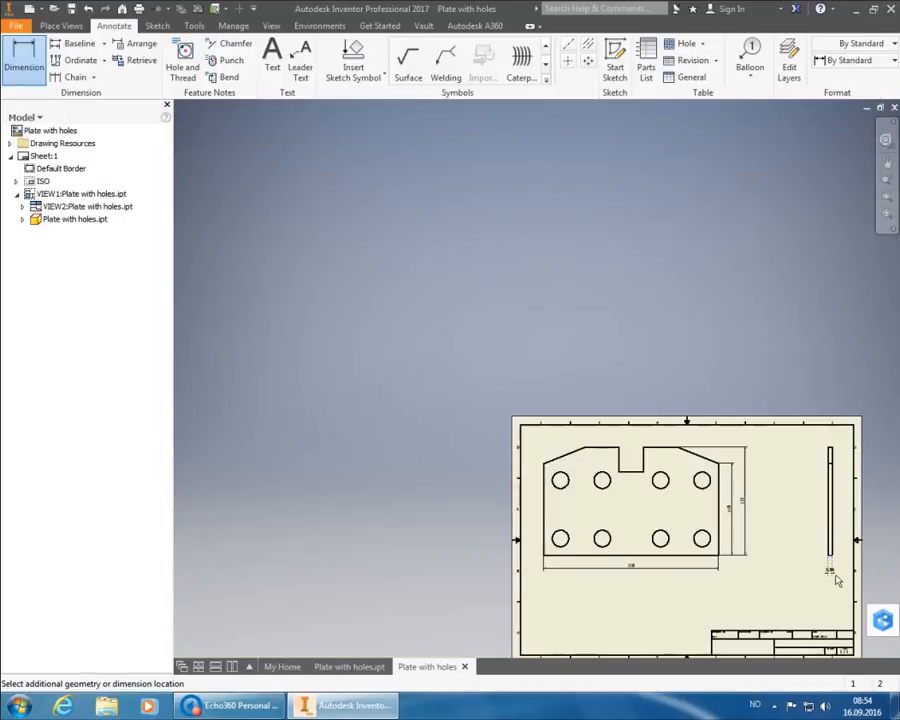
{"action": "scroll", "coordinate": [835, 580], "scroll_direction": "up", "scroll_amount": 3}
{"action": "left_click", "coordinate": [813, 532]}
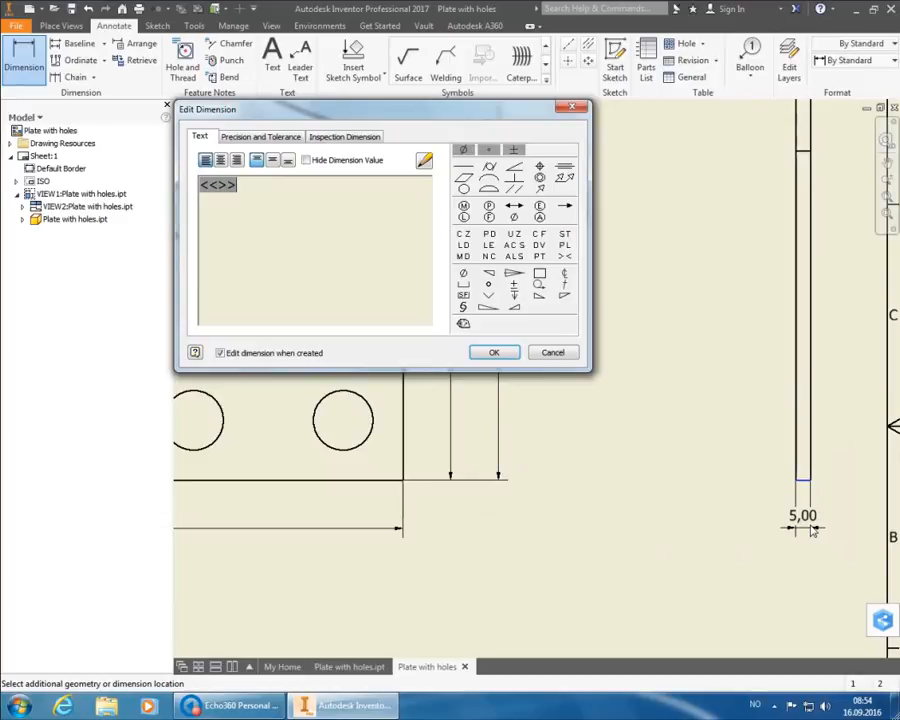
{"action": "left_click", "coordinate": [508, 357]}
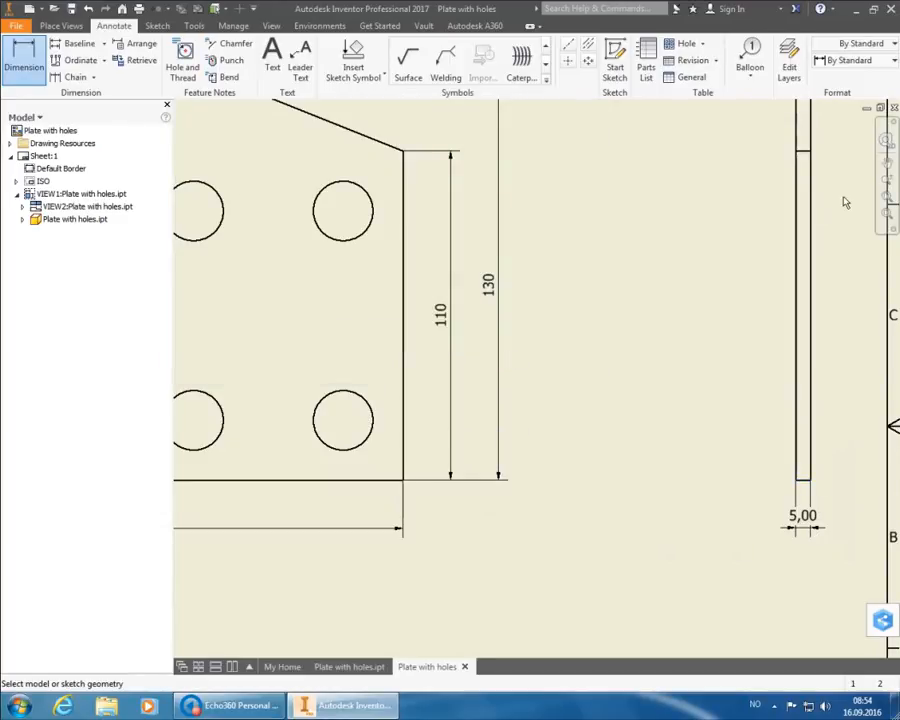
{"action": "left_click", "coordinate": [887, 199]}
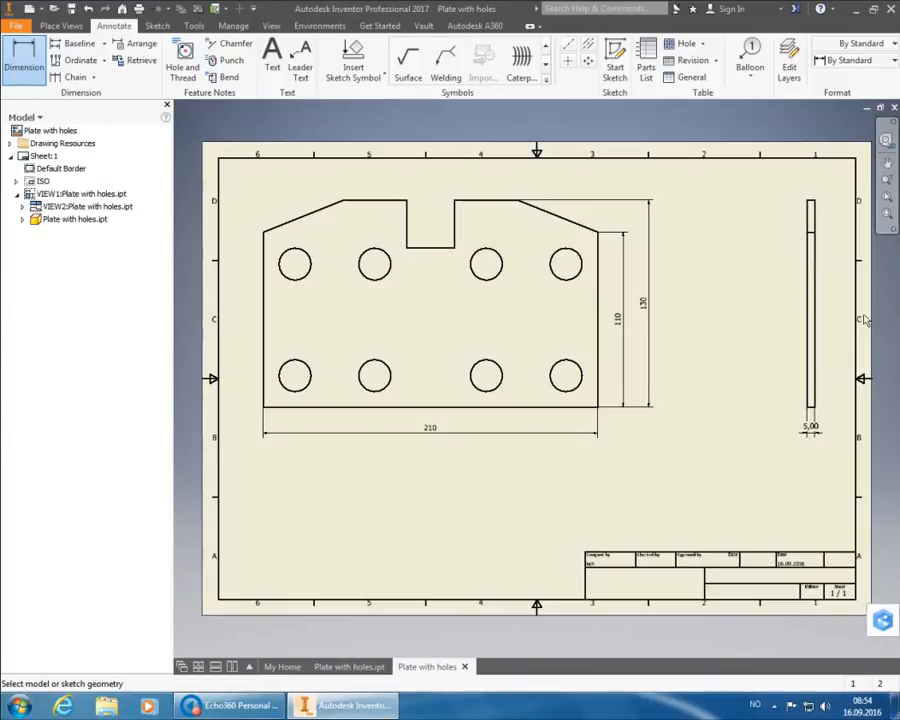
- Switch the 5,00 thickness dimension to Default - Method 2a (ISO) so it reads 5
{"action": "right_click", "coordinate": [711, 266]}
{"action": "left_click", "coordinate": [755, 267]}
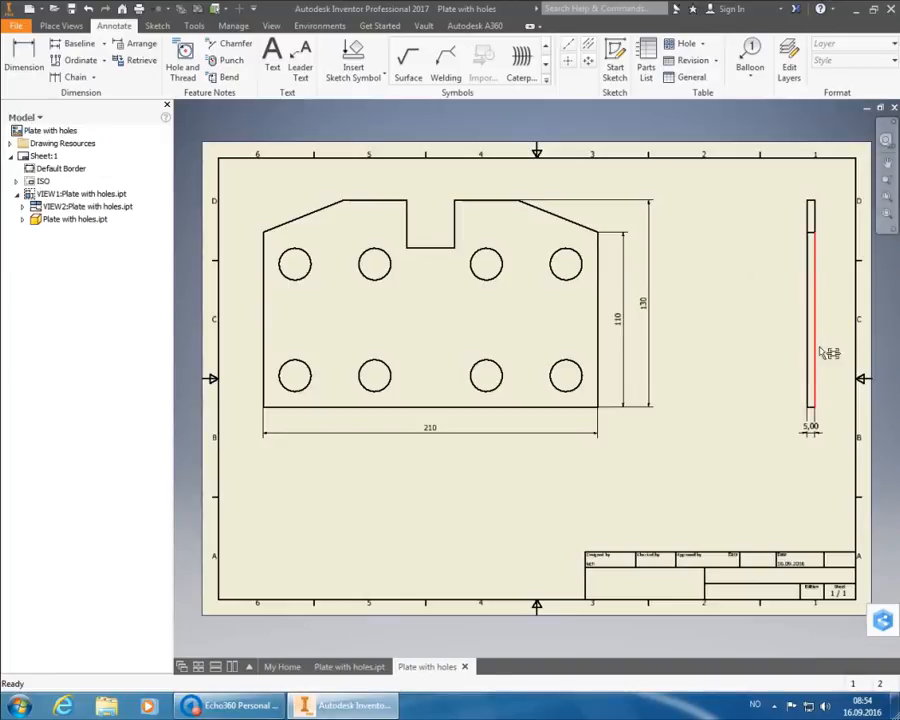
{"action": "left_click", "coordinate": [816, 432]}
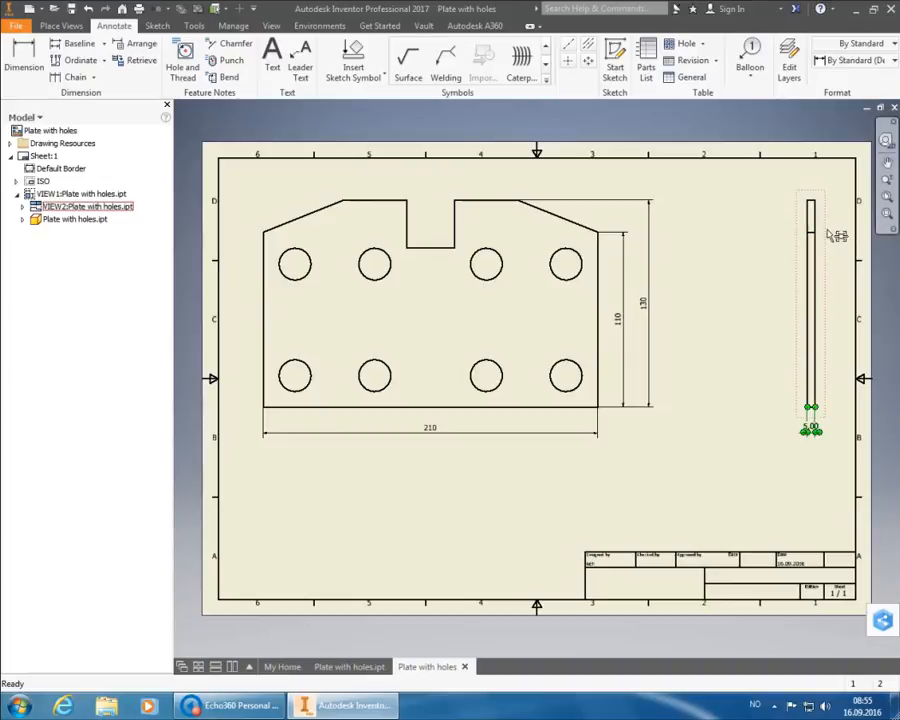
{"action": "left_click", "coordinate": [861, 62]}
{"action": "left_click", "coordinate": [857, 121]}
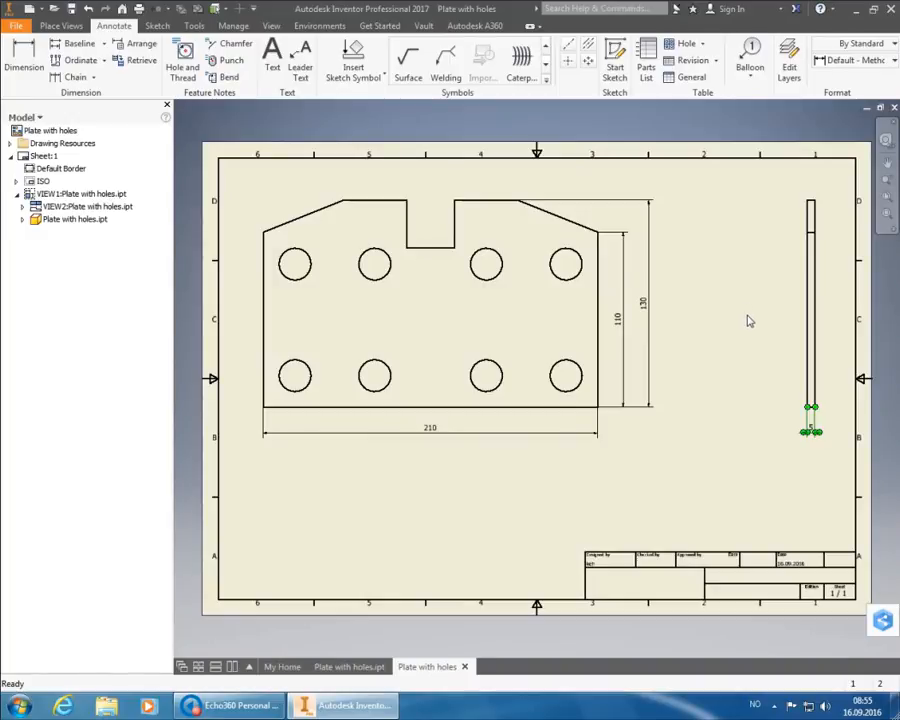
{"action": "right_click", "coordinate": [747, 315]}
{"action": "key", "text": "Escape"}
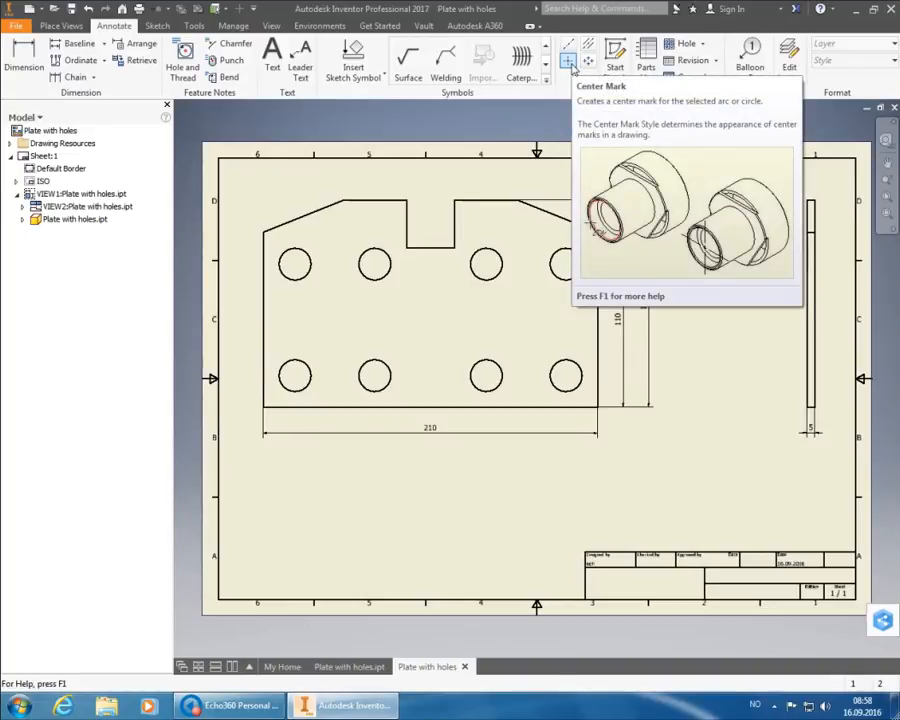
- Put centre marks on all eight front-view holes, four along the top and four along the bottom
{"action": "left_click", "coordinate": [570, 62]}
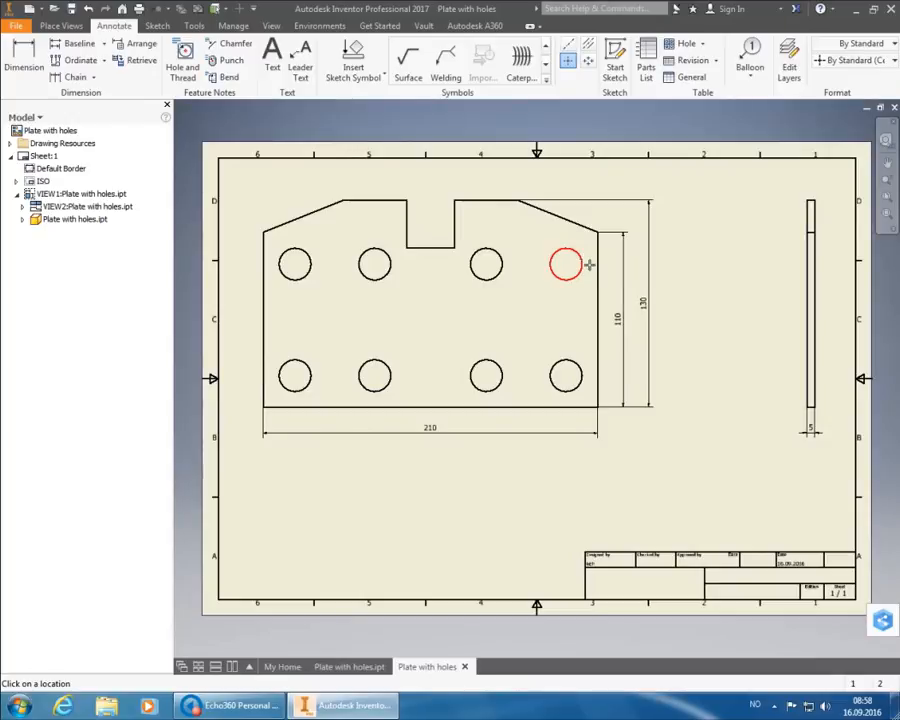
{"action": "left_click", "coordinate": [588, 266]}
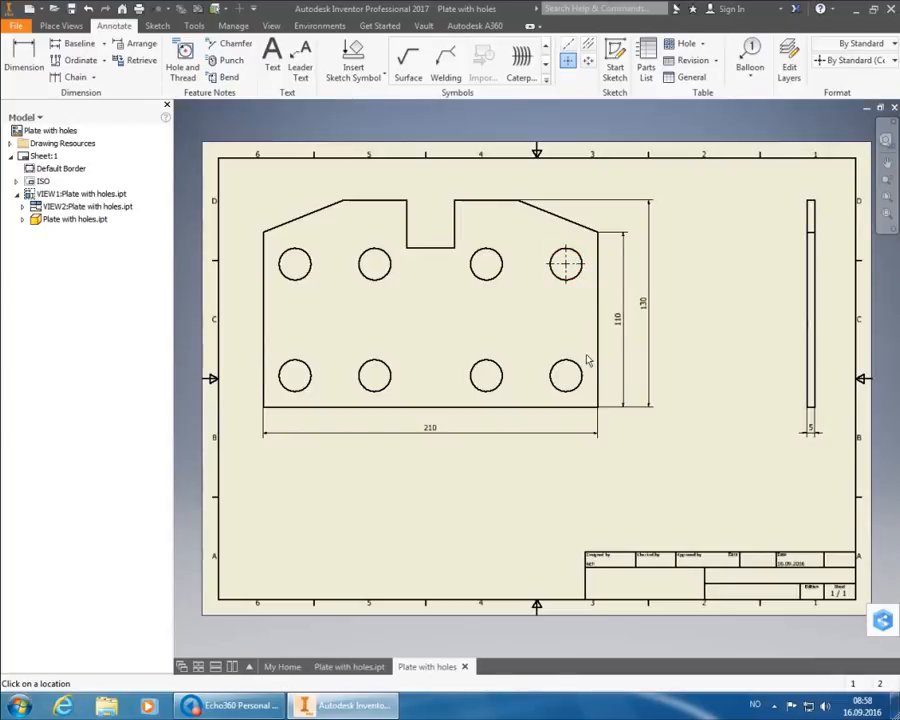
{"action": "left_click", "coordinate": [589, 374]}
{"action": "left_click", "coordinate": [502, 378]}
{"action": "left_click", "coordinate": [497, 286]}
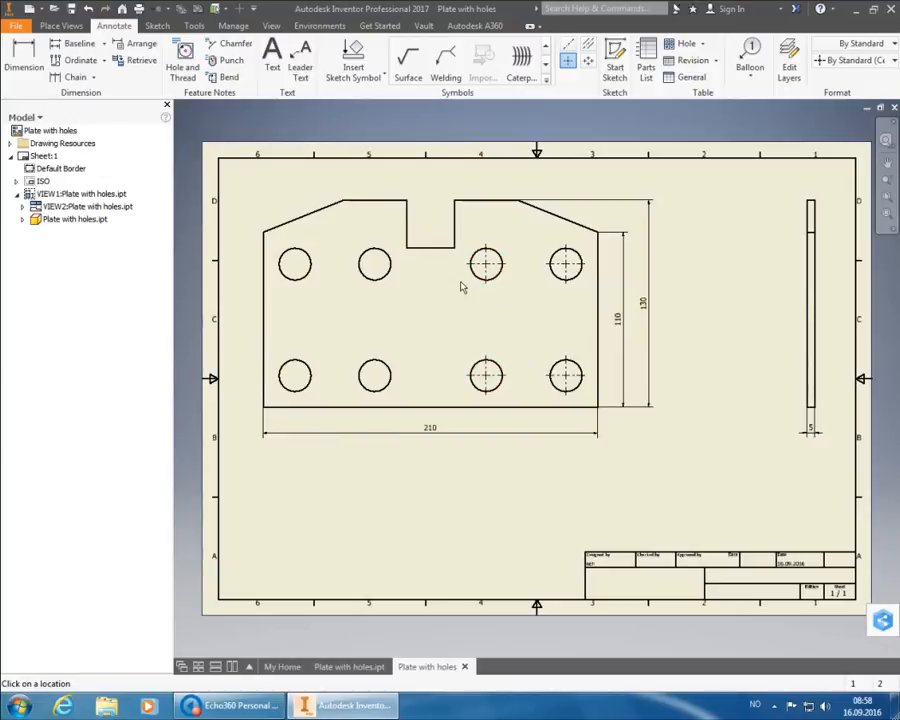
{"action": "left_click", "coordinate": [399, 271]}
{"action": "left_click", "coordinate": [392, 374]}
{"action": "left_click", "coordinate": [321, 374]}
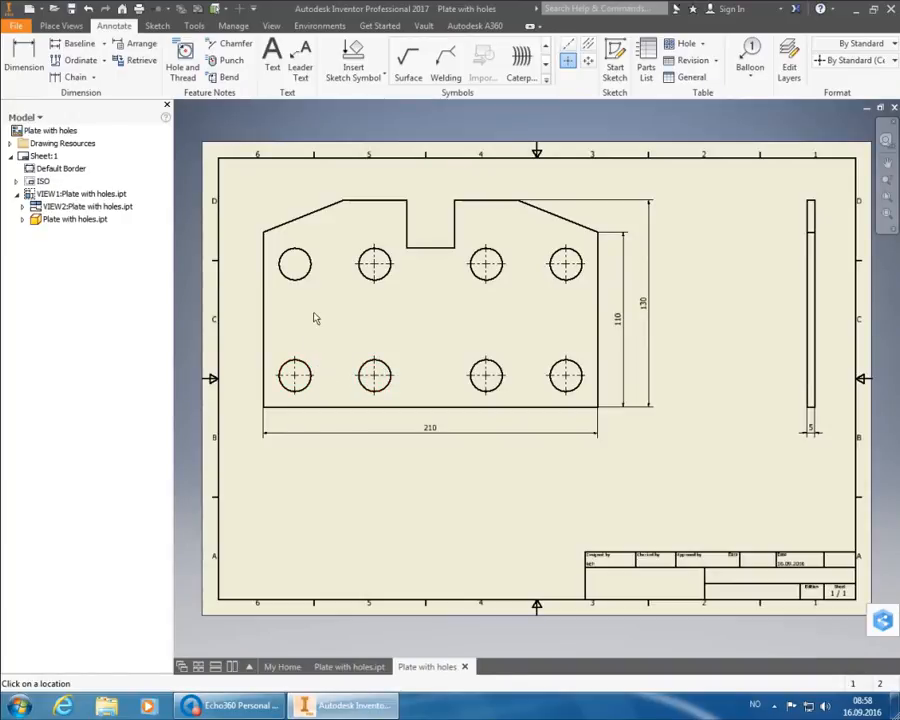
{"action": "left_click", "coordinate": [320, 280]}
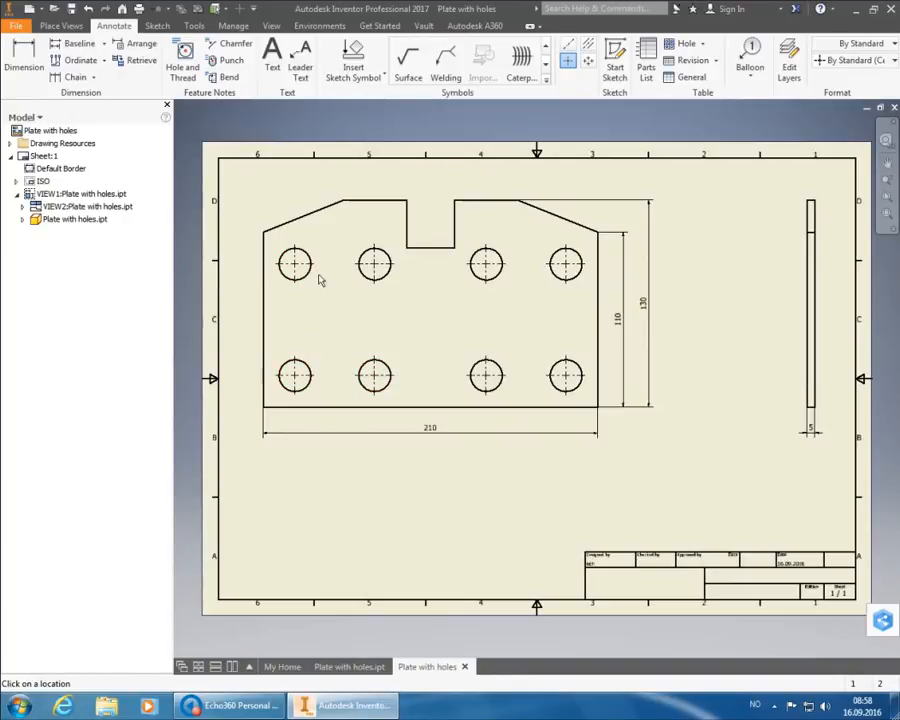
{"action": "right_click", "coordinate": [713, 340]}
{"action": "left_click", "coordinate": [758, 335]}
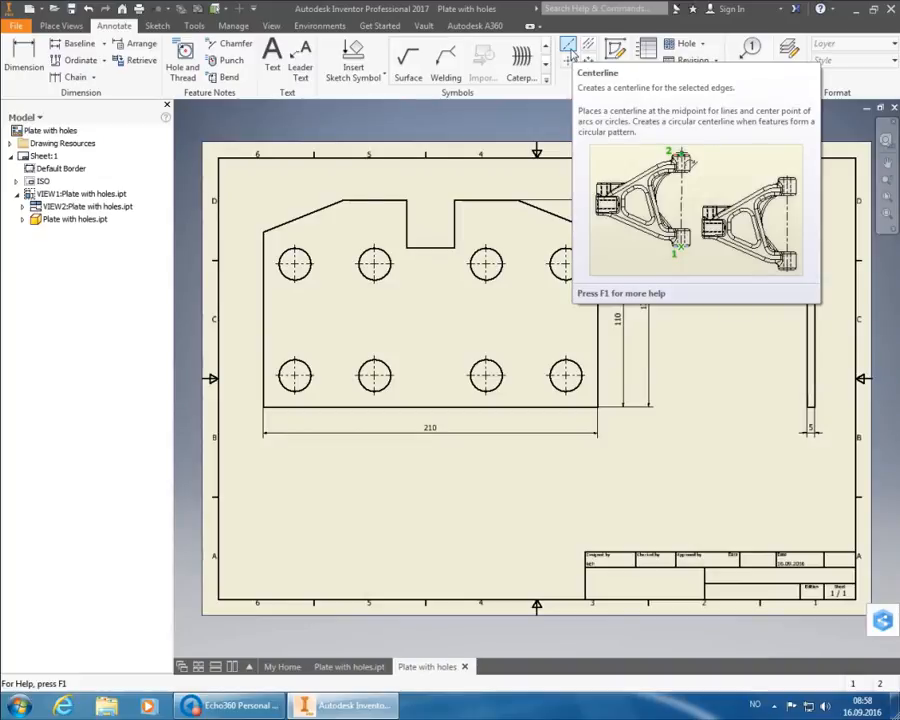
- Define a centreline between the plate's bottom edge and the notch floor
{"action": "left_click", "coordinate": [571, 50]}
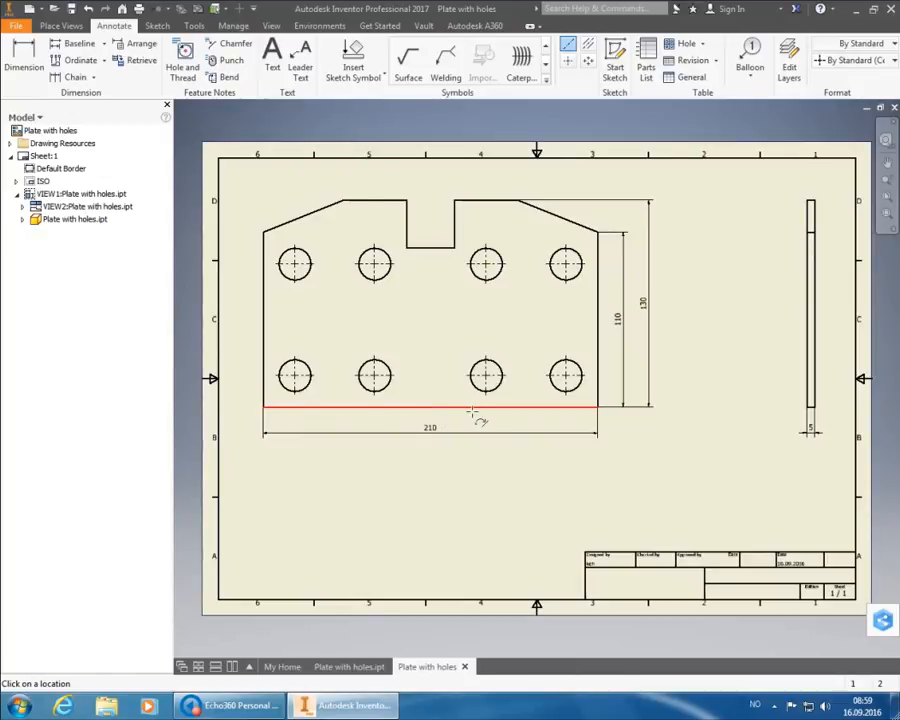
{"action": "left_click", "coordinate": [476, 411]}
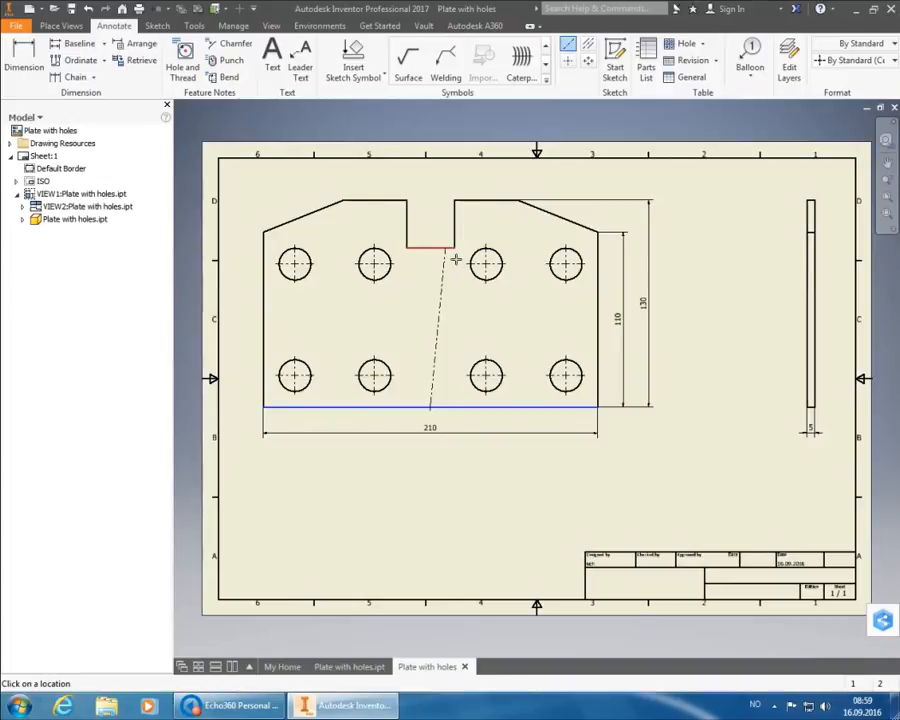
{"action": "left_click", "coordinate": [453, 256]}
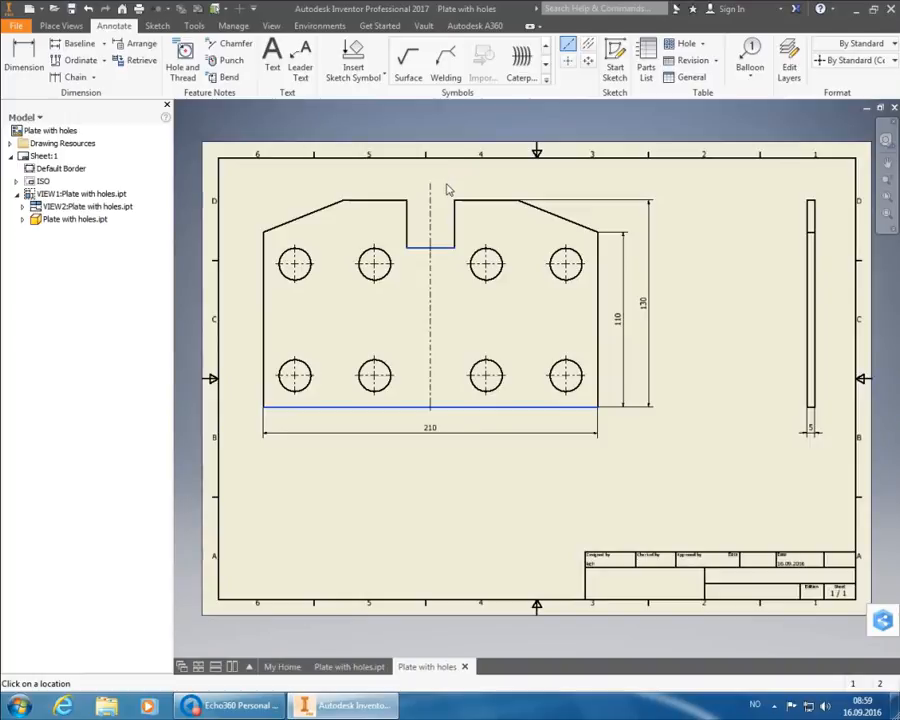
{"action": "right_click", "coordinate": [448, 190]}
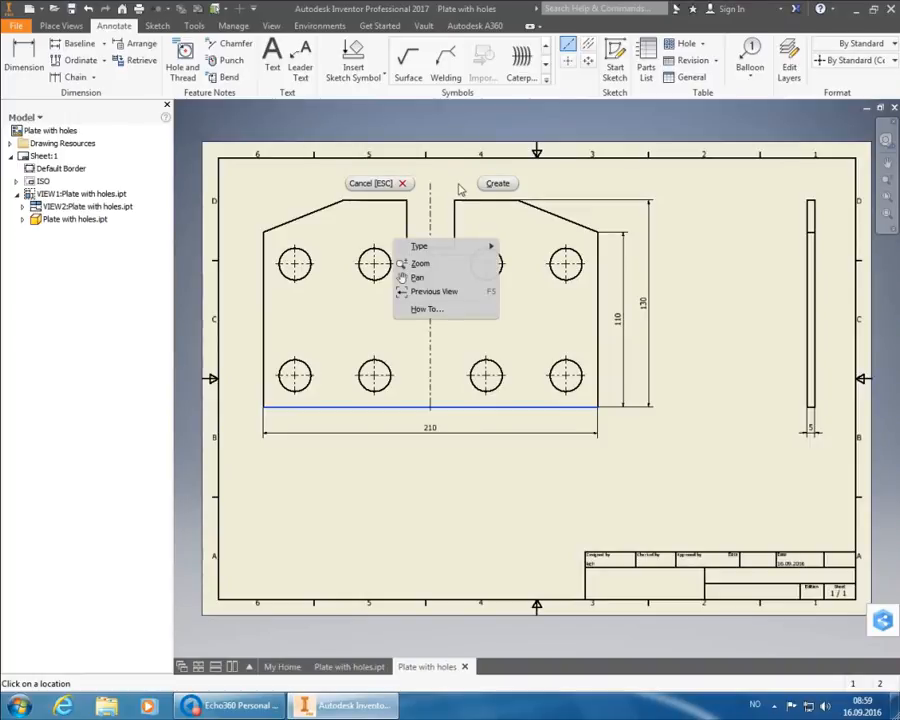
- Create the vertical centreline through the notch and end the command
{"action": "left_click", "coordinate": [492, 183]}
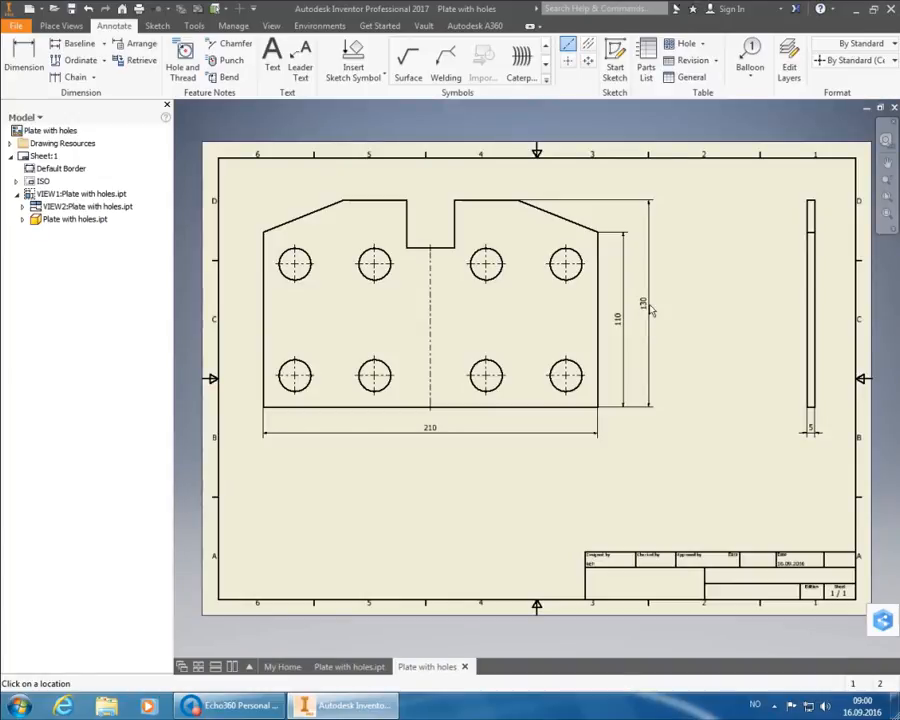
{"action": "right_click", "coordinate": [668, 301]}
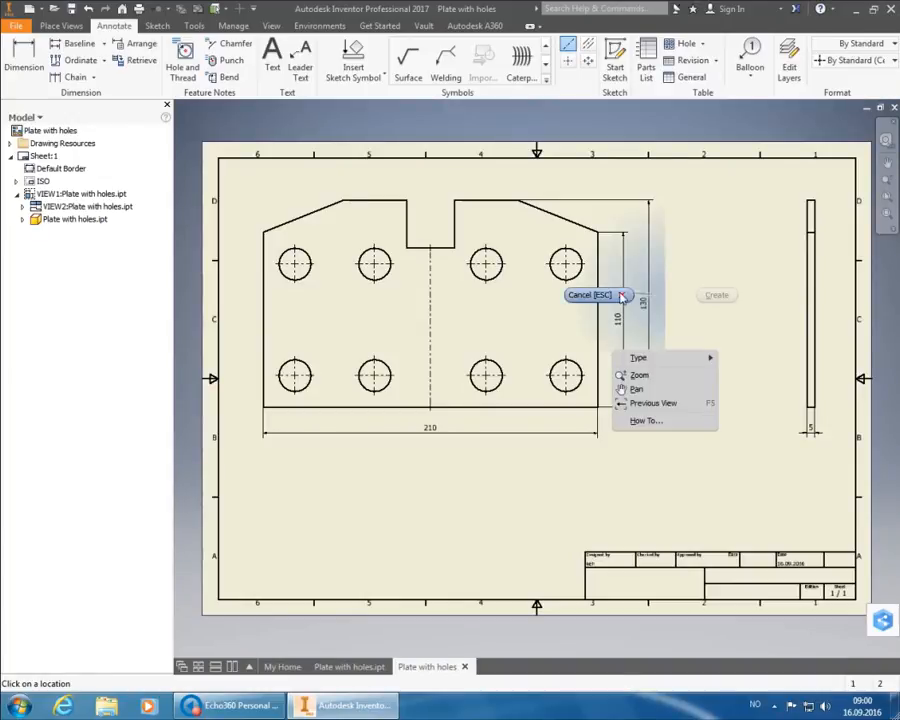
{"action": "left_click", "coordinate": [623, 295]}
- Move the 130 and 110 height dimensions out toward the side view and drop the 210 dimension lower
{"action": "left_click", "coordinate": [645, 307]}
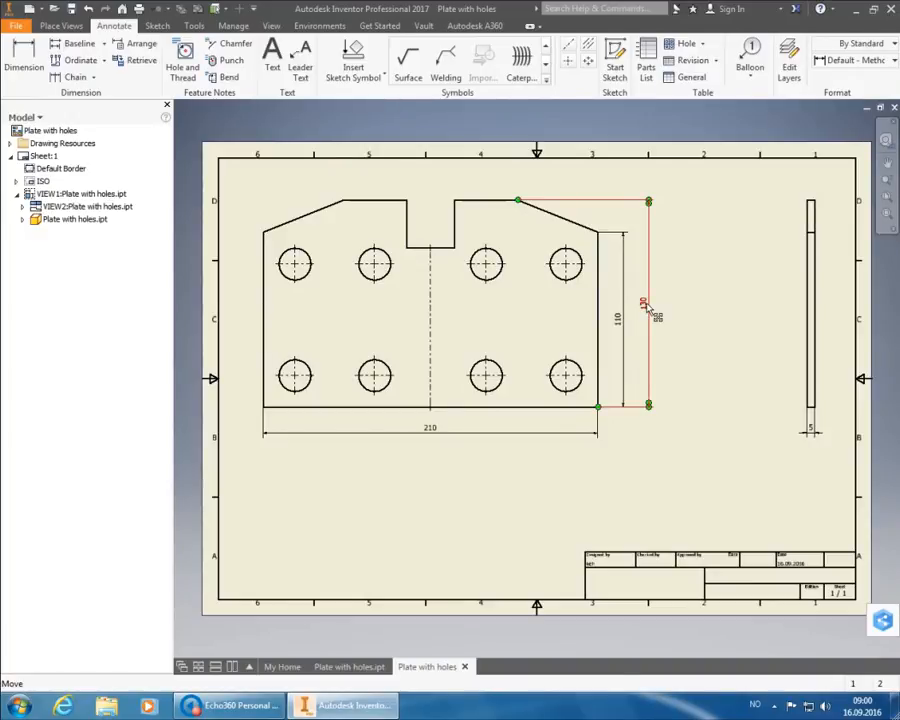
{"action": "left_click_drag", "start_coordinate": [647, 307], "coordinate": [772, 298]}
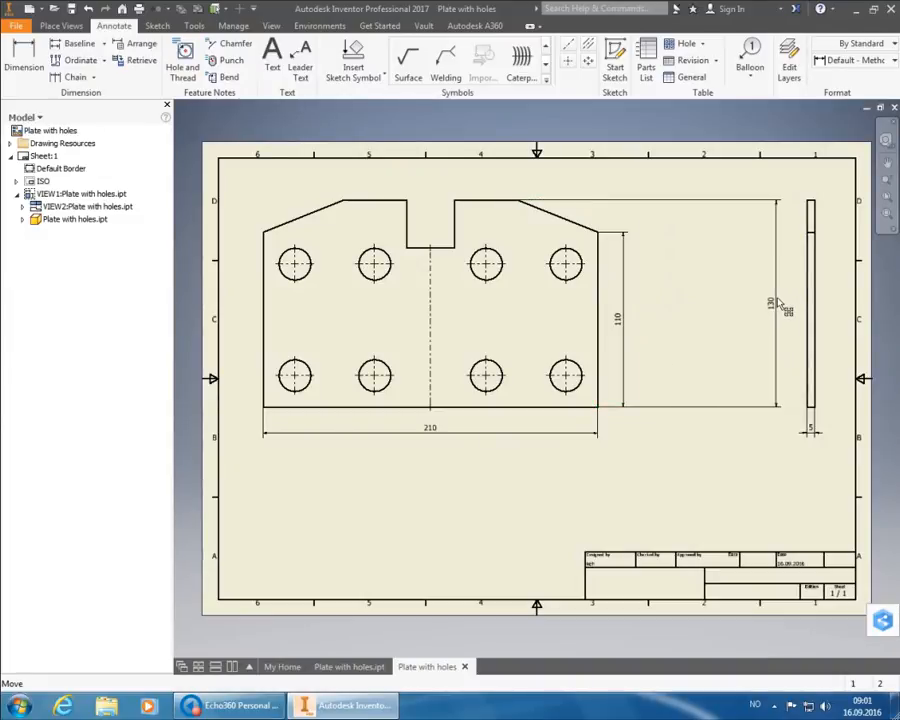
{"action": "left_click", "coordinate": [621, 325]}
{"action": "left_click_drag", "start_coordinate": [622, 323], "coordinate": [751, 326]}
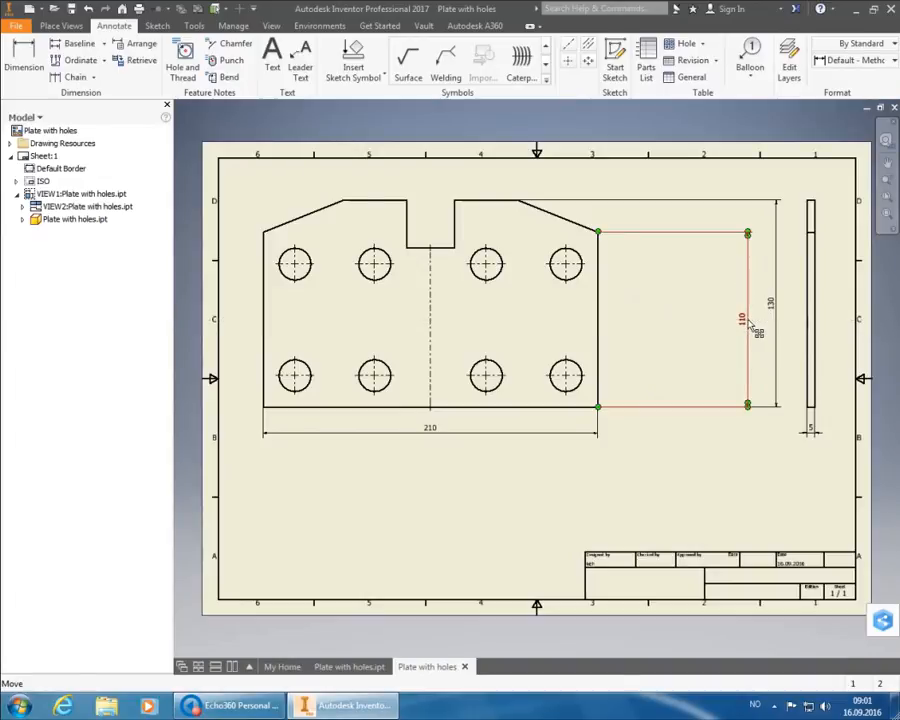
{"action": "left_click", "coordinate": [433, 431]}
{"action": "left_click_drag", "start_coordinate": [433, 431], "coordinate": [434, 537]}
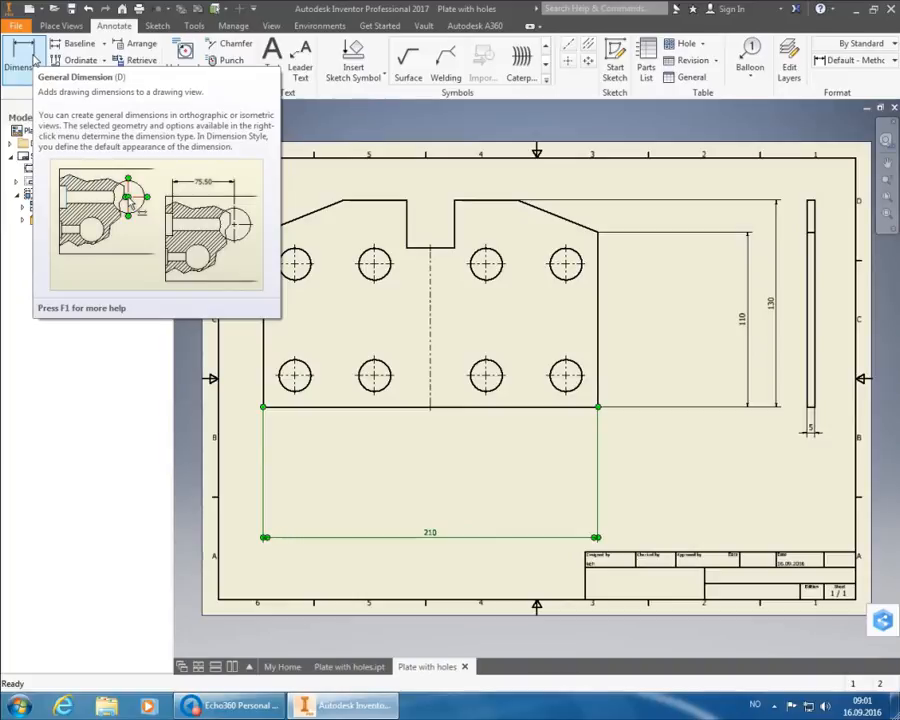
- Start a new dimension using a Default - Method (ISO) style instead of By Standard
{"action": "left_click", "coordinate": [34, 60]}
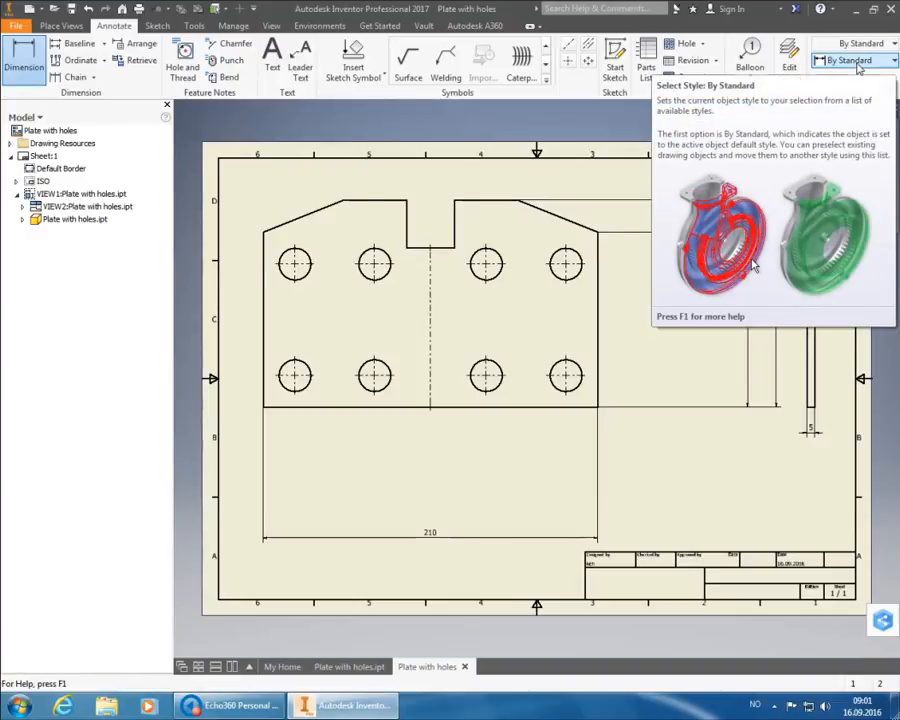
{"action": "left_click", "coordinate": [857, 62]}
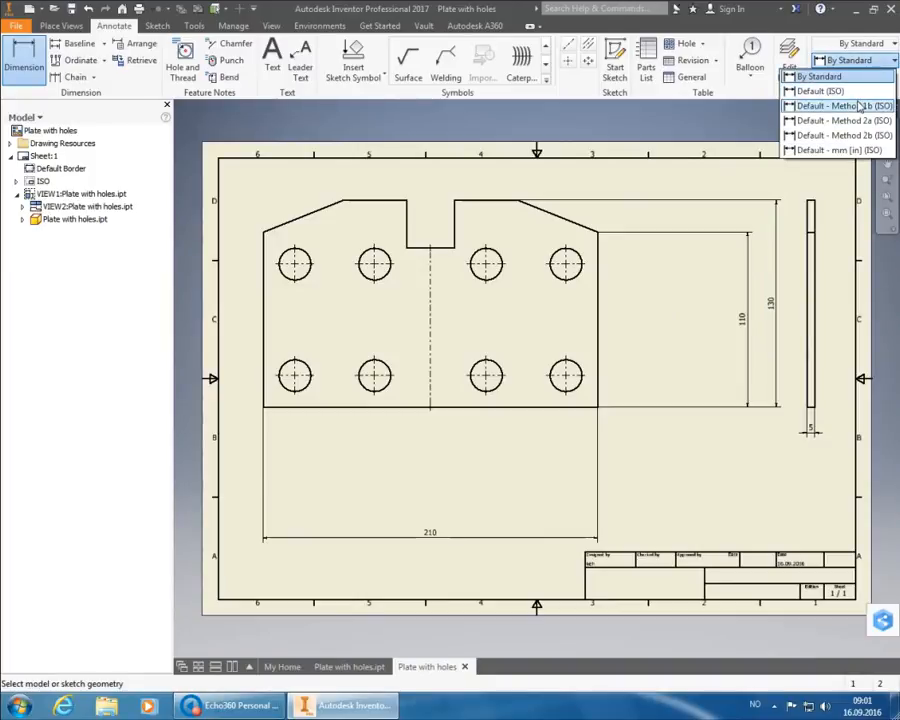
{"action": "left_click", "coordinate": [840, 105]}
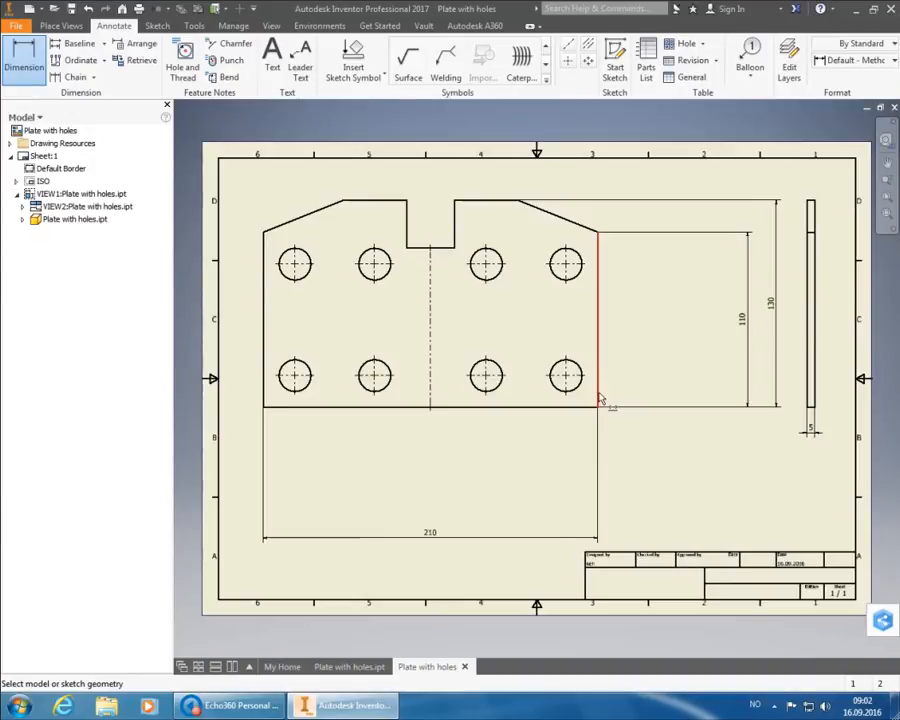
- Dimension the lower holes from the right edge: 20 and 70, stacked below the plate
{"action": "left_click", "coordinate": [599, 398]}
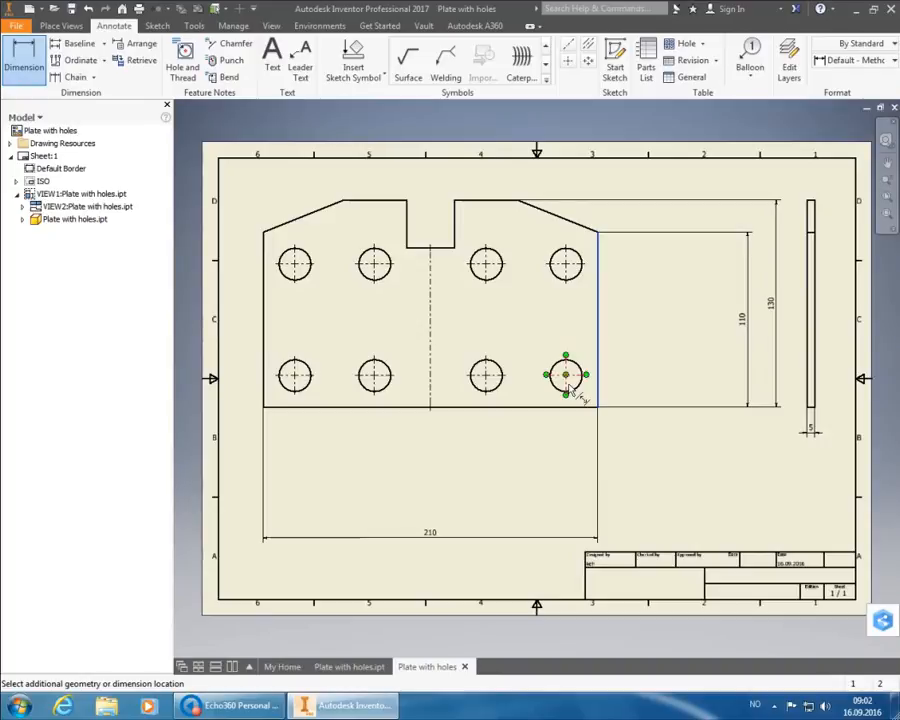
{"action": "left_click", "coordinate": [575, 397]}
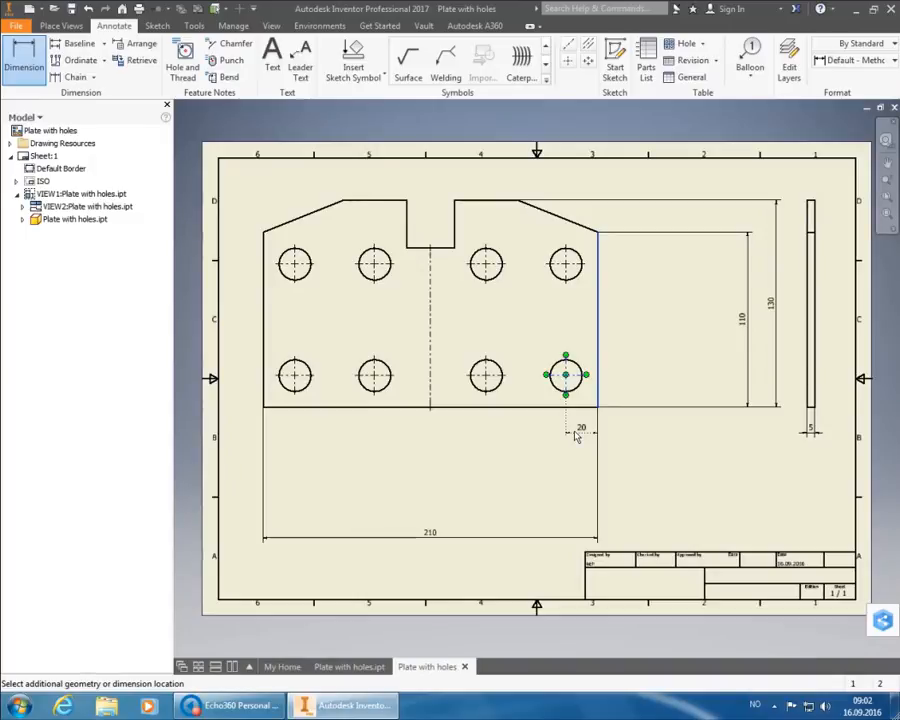
{"action": "left_click", "coordinate": [576, 436]}
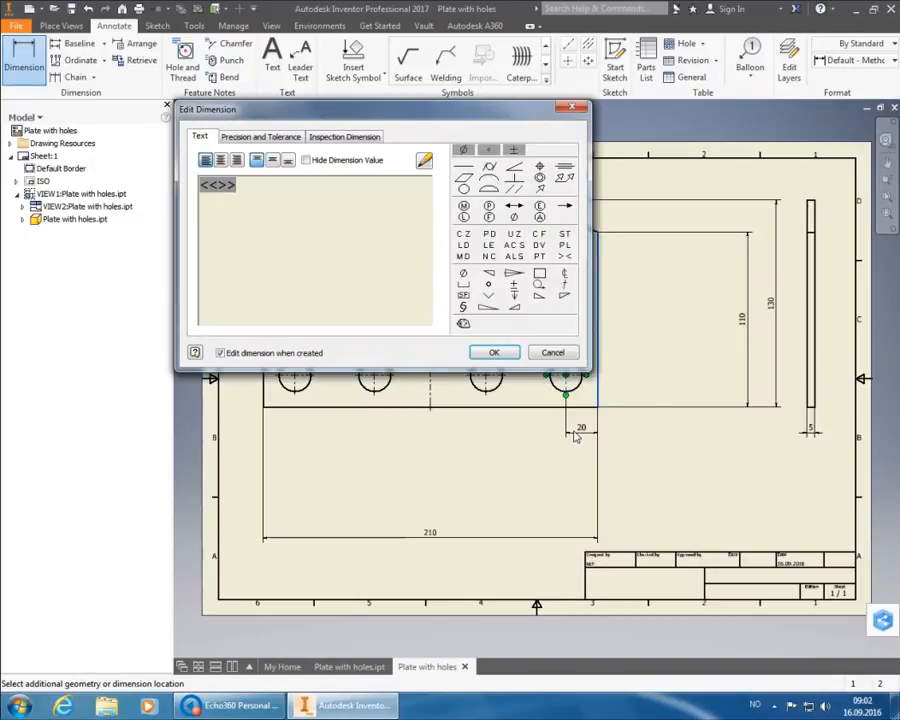
{"action": "left_click", "coordinate": [500, 352]}
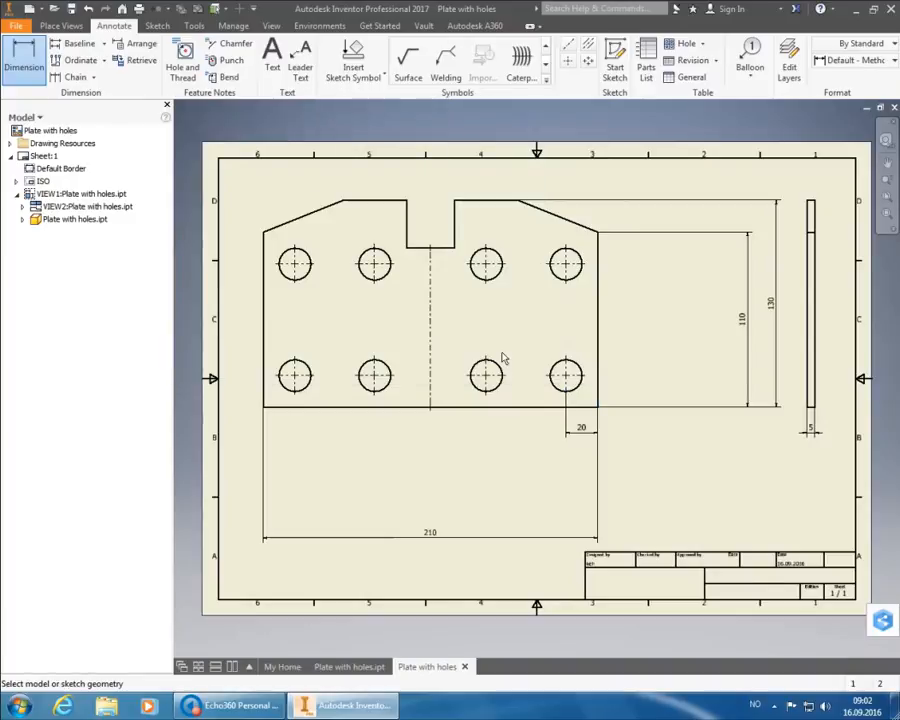
{"action": "left_click", "coordinate": [603, 366]}
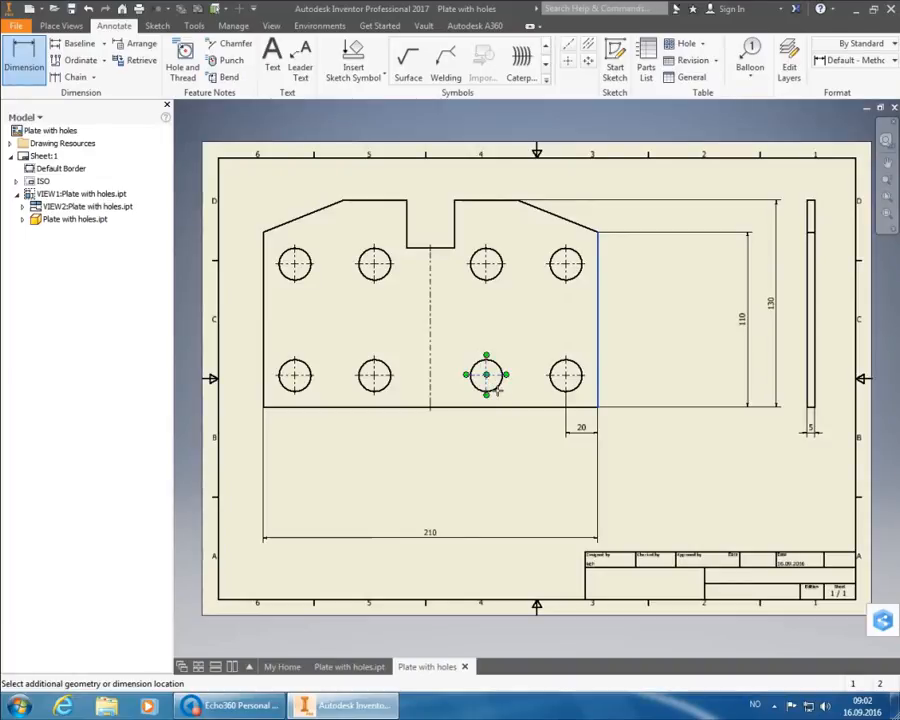
{"action": "left_click", "coordinate": [487, 392]}
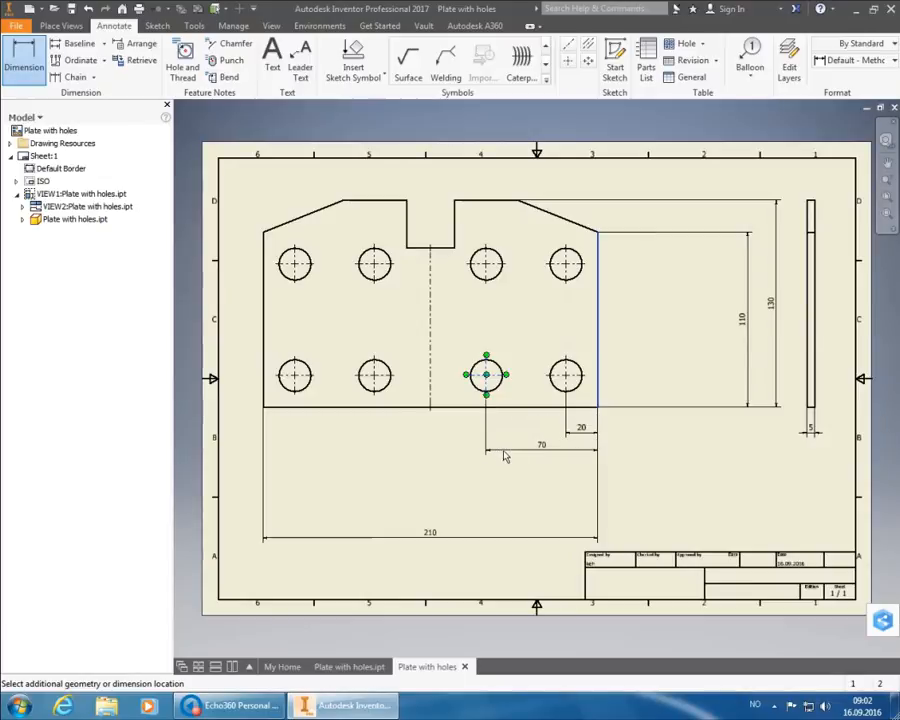
{"action": "left_click", "coordinate": [542, 462]}
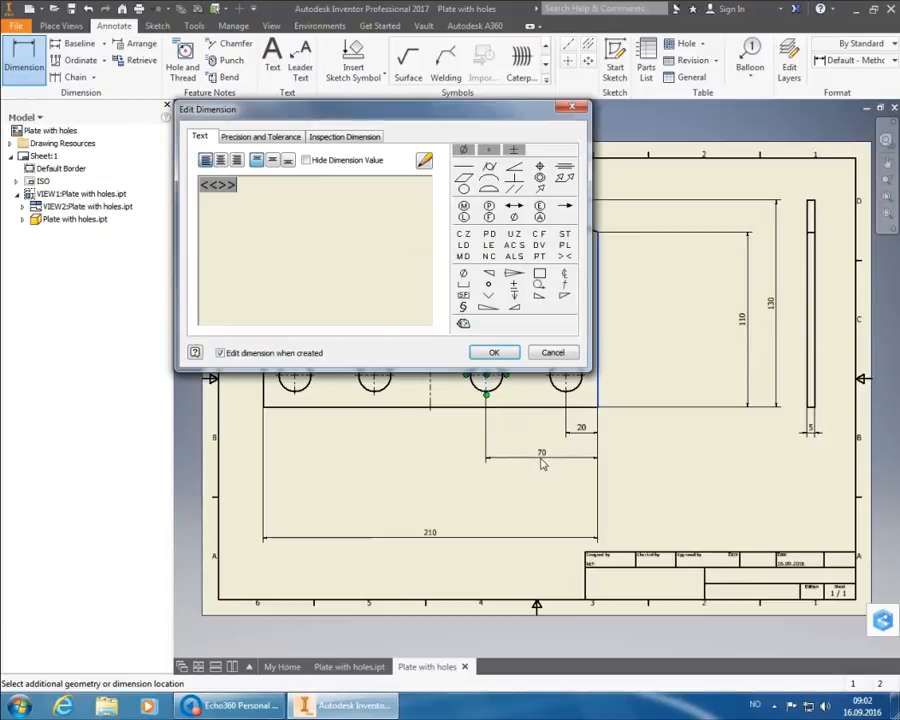
{"action": "left_click", "coordinate": [507, 356]}
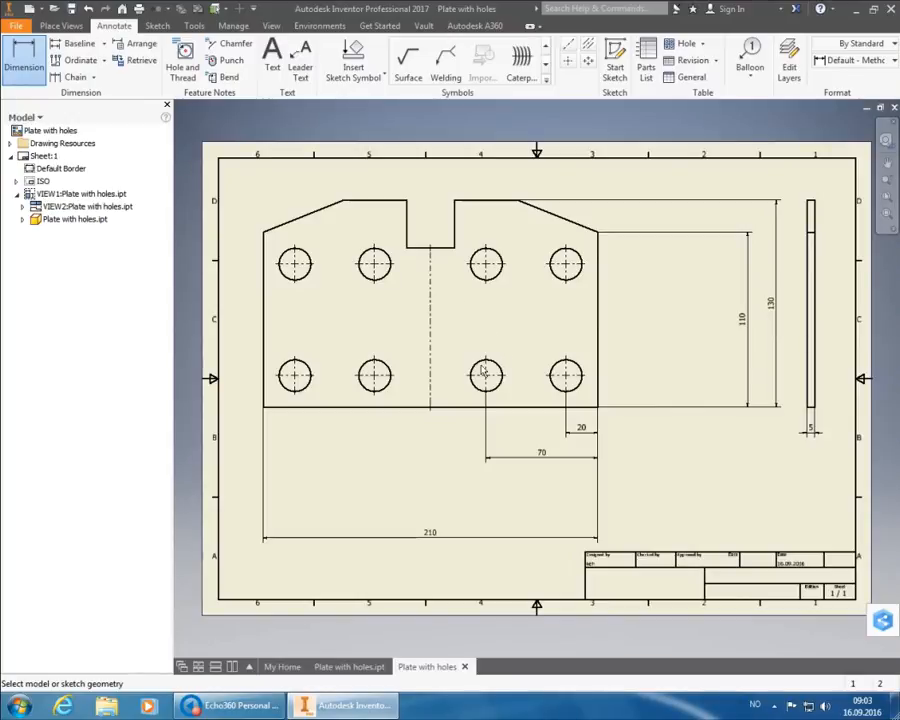
- Add a vertical 20 dimension from the bottom edge to the lower-right hole
{"action": "left_click", "coordinate": [587, 409]}
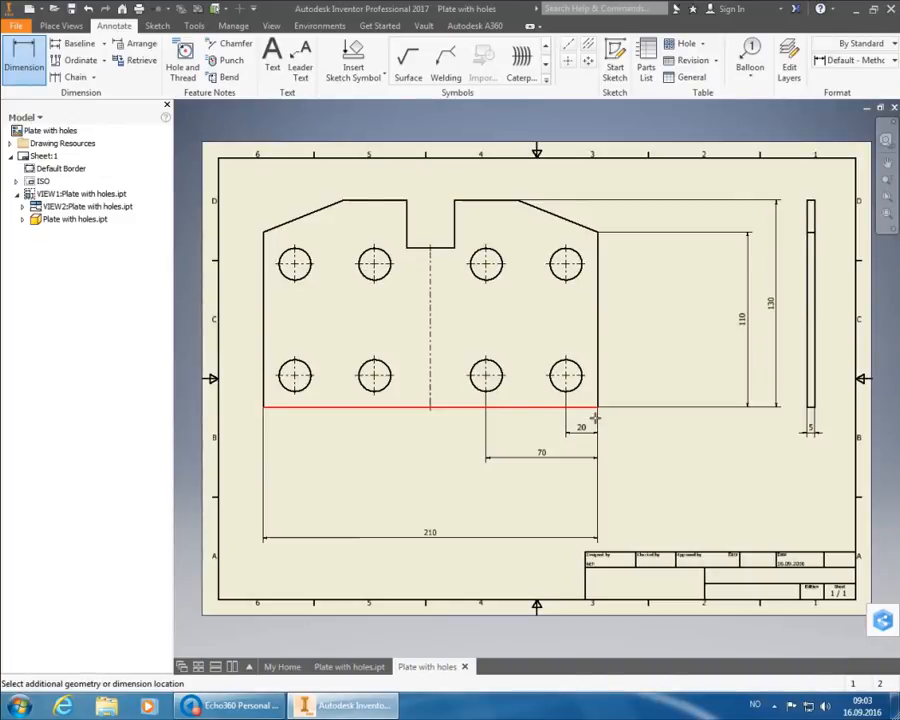
{"action": "left_click", "coordinate": [587, 383]}
{"action": "left_click", "coordinate": [622, 393]}
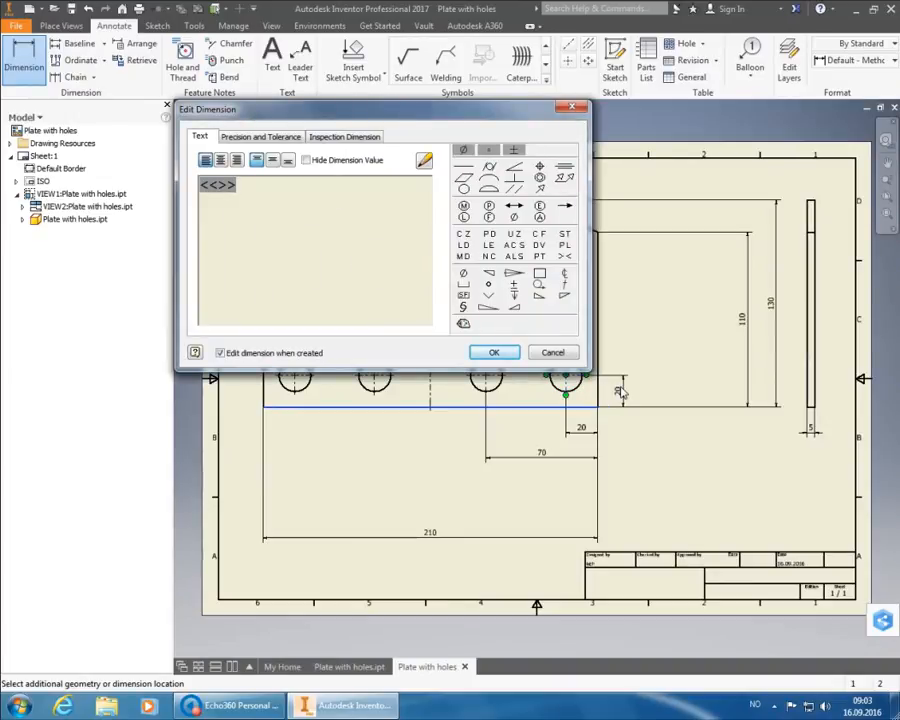
{"action": "left_click", "coordinate": [518, 352]}
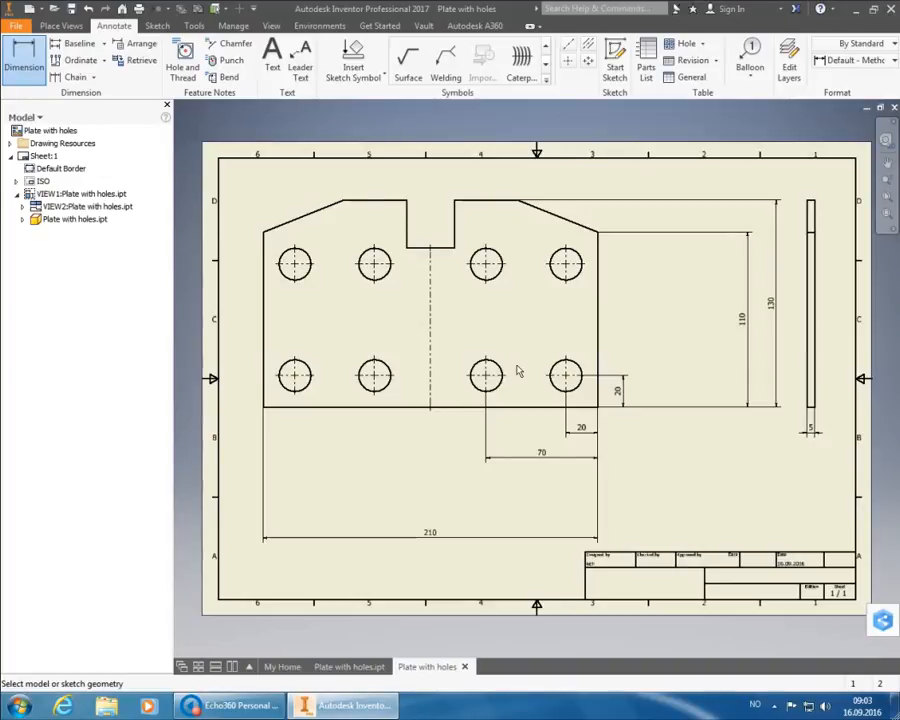
{"action": "left_click", "coordinate": [527, 408]}
{"action": "left_click", "coordinate": [576, 276]}
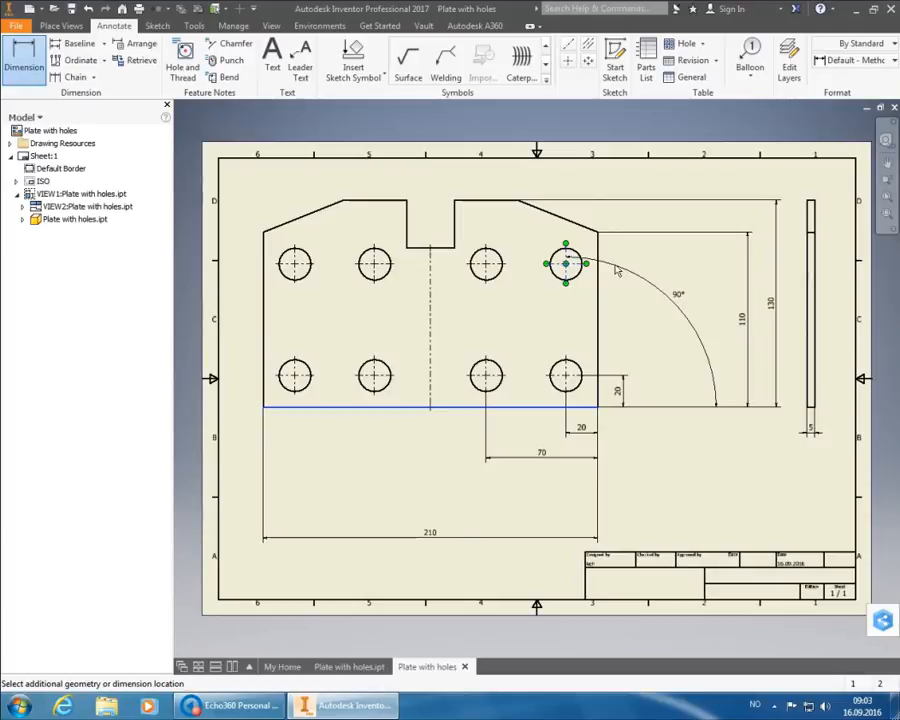
{"action": "key", "text": "Escape"}
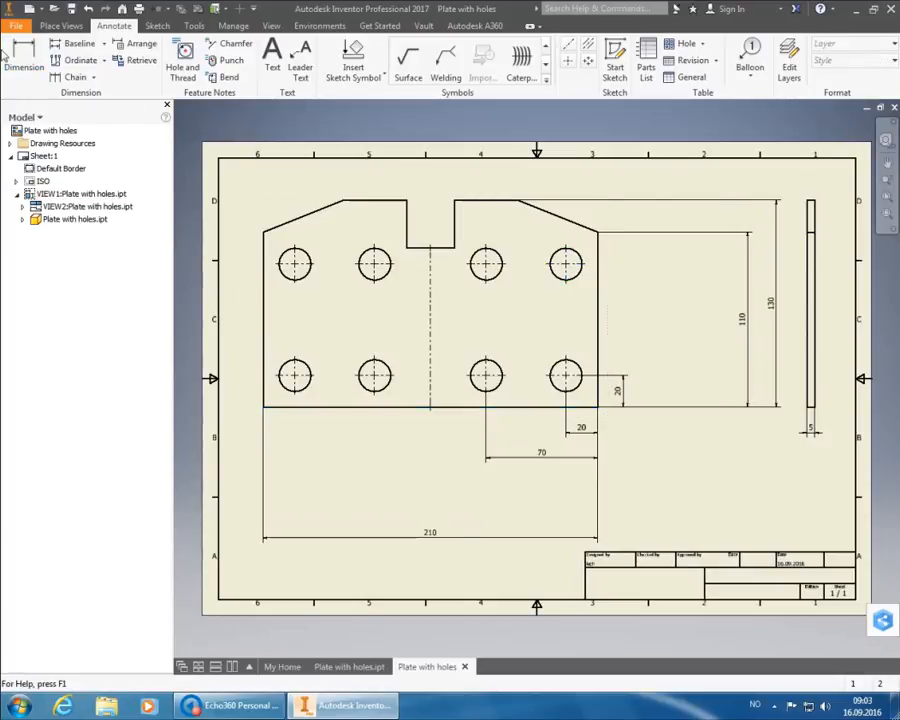
- Place a vertical 90 dimension from the bottom edge to the top-right hole in ISO style
{"action": "left_click", "coordinate": [24, 55]}
{"action": "left_click", "coordinate": [841, 62]}
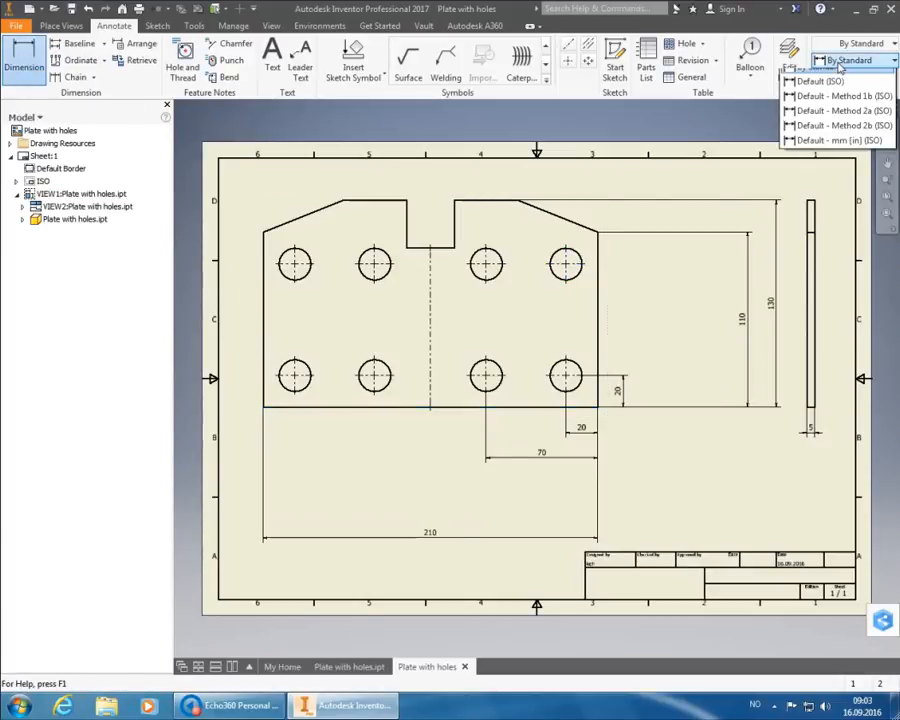
{"action": "left_click", "coordinate": [838, 94]}
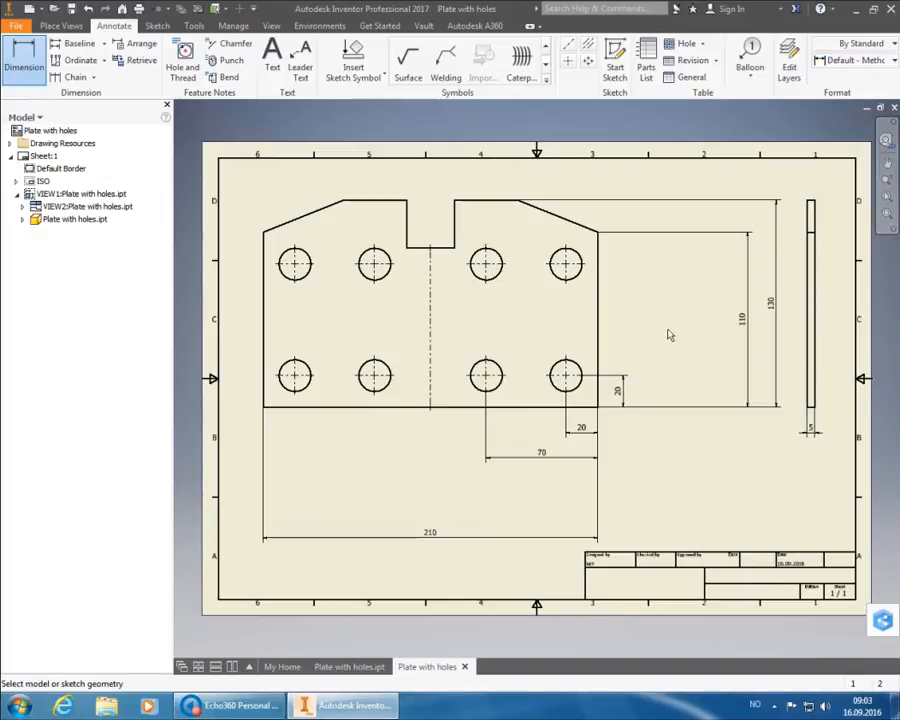
{"action": "left_click", "coordinate": [598, 416]}
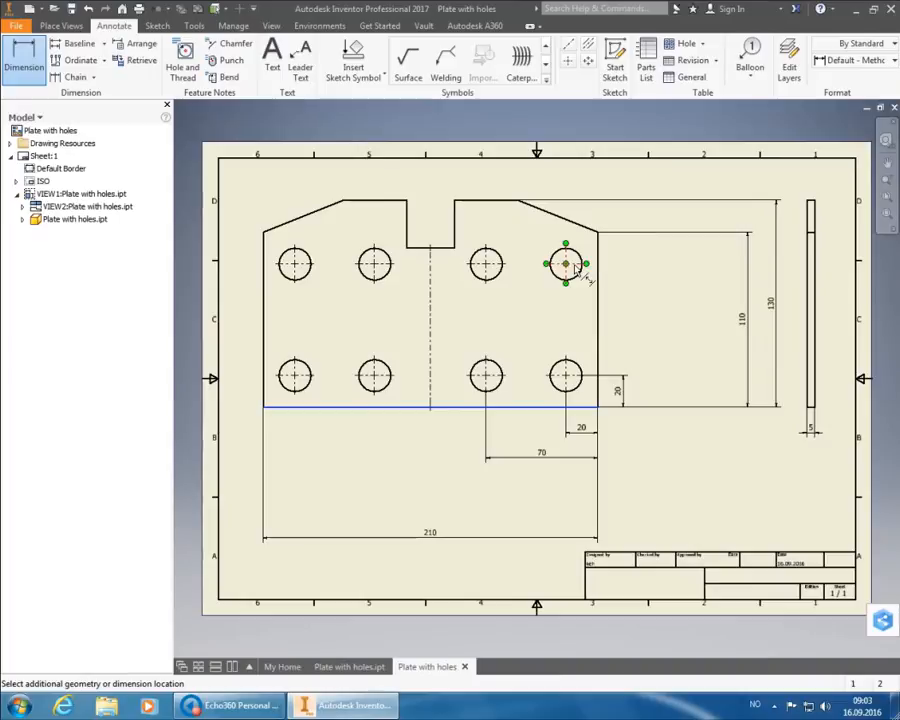
{"action": "left_click", "coordinate": [566, 264]}
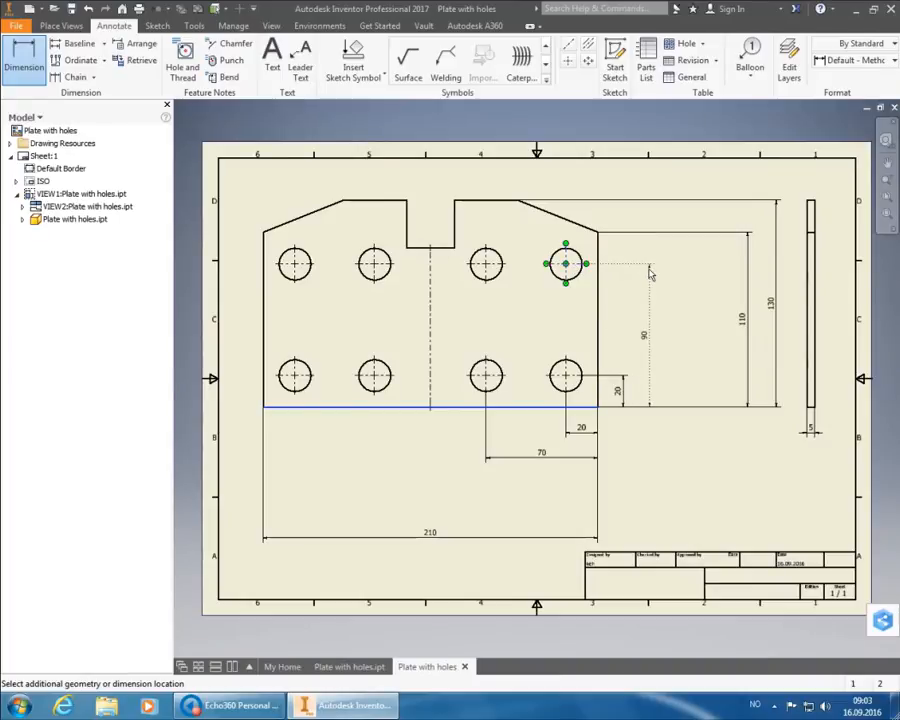
{"action": "left_click", "coordinate": [645, 290]}
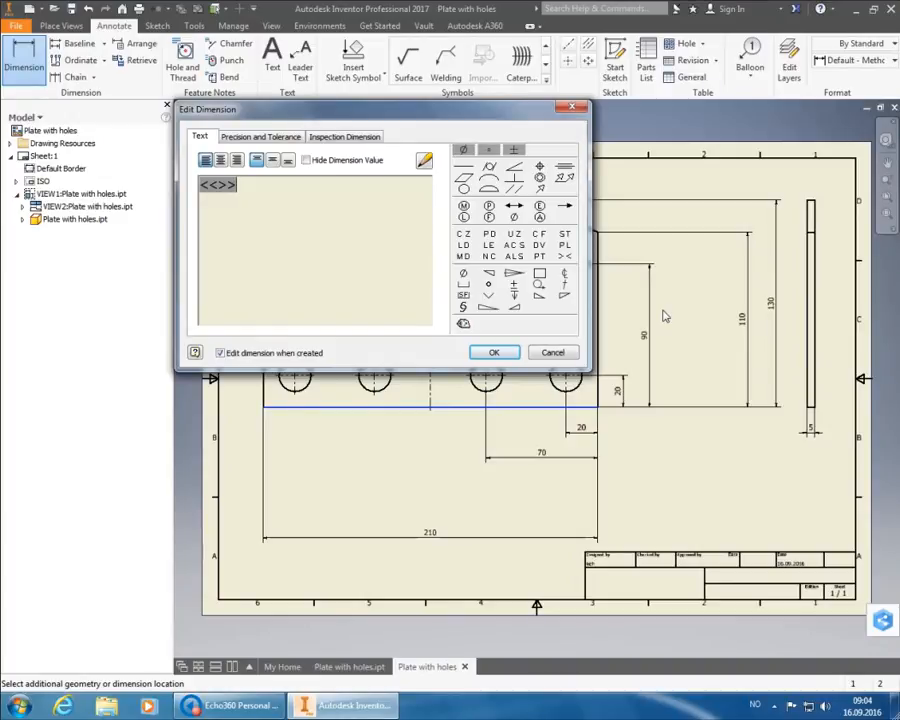
{"action": "left_click", "coordinate": [494, 352]}
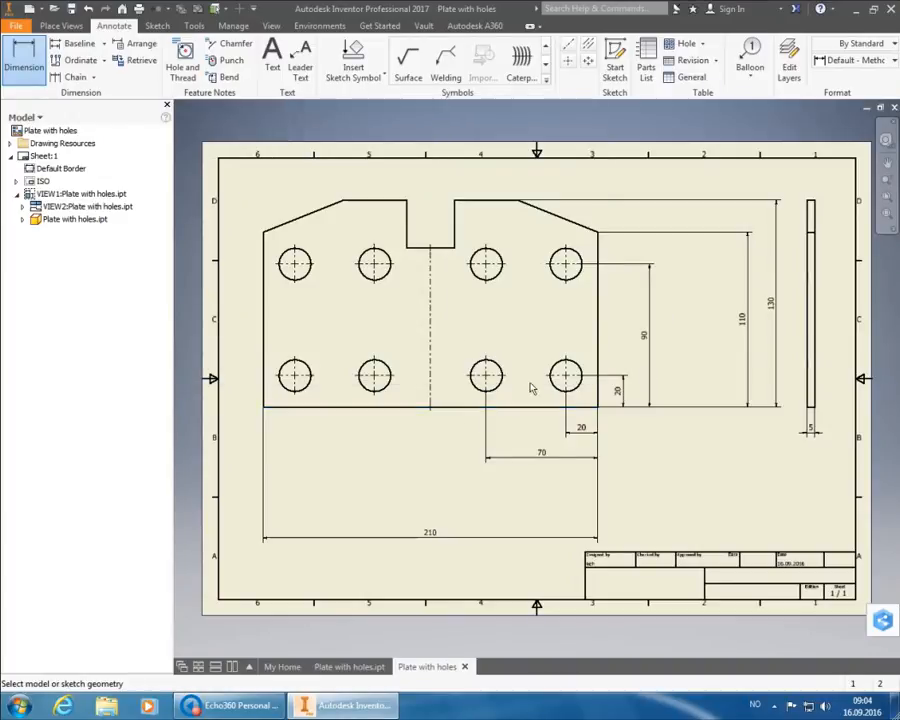
{"action": "left_click", "coordinate": [538, 413]}
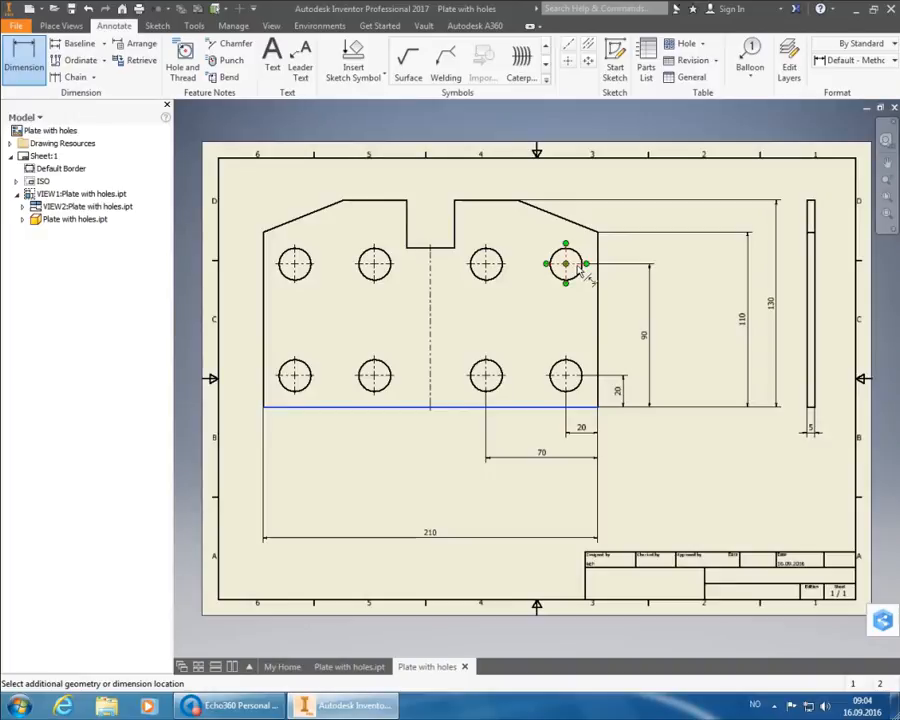
{"action": "left_click", "coordinate": [581, 271]}
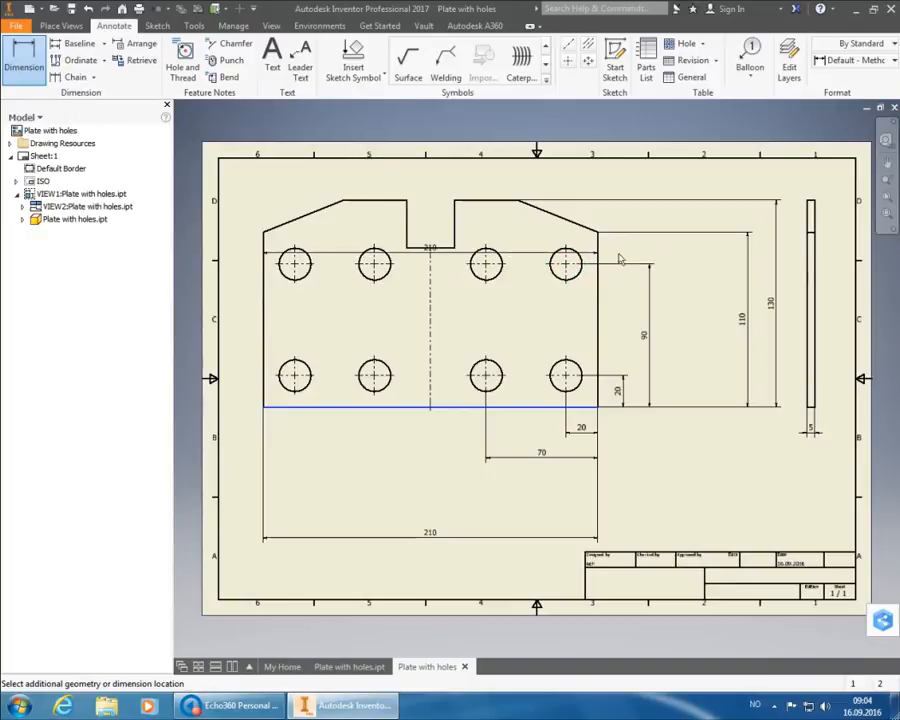
{"action": "key", "text": "Escape"}
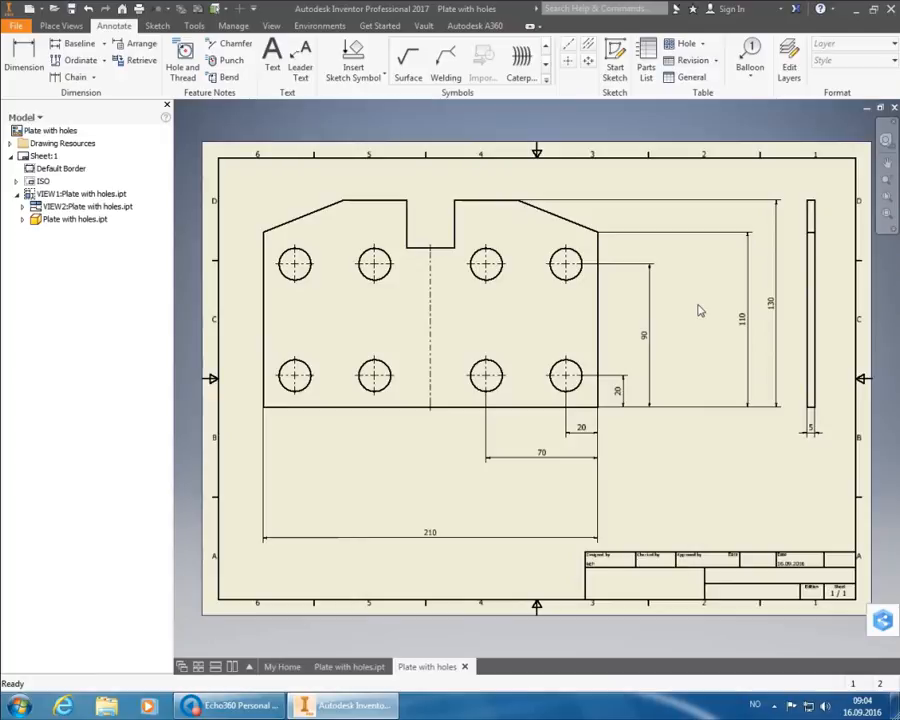
- Pull the 110 and 130 dimensions closer to the plate and move the 210 dimension up
{"action": "left_click", "coordinate": [746, 322]}
{"action": "left_click_drag", "start_coordinate": [744, 325], "coordinate": [683, 331]}
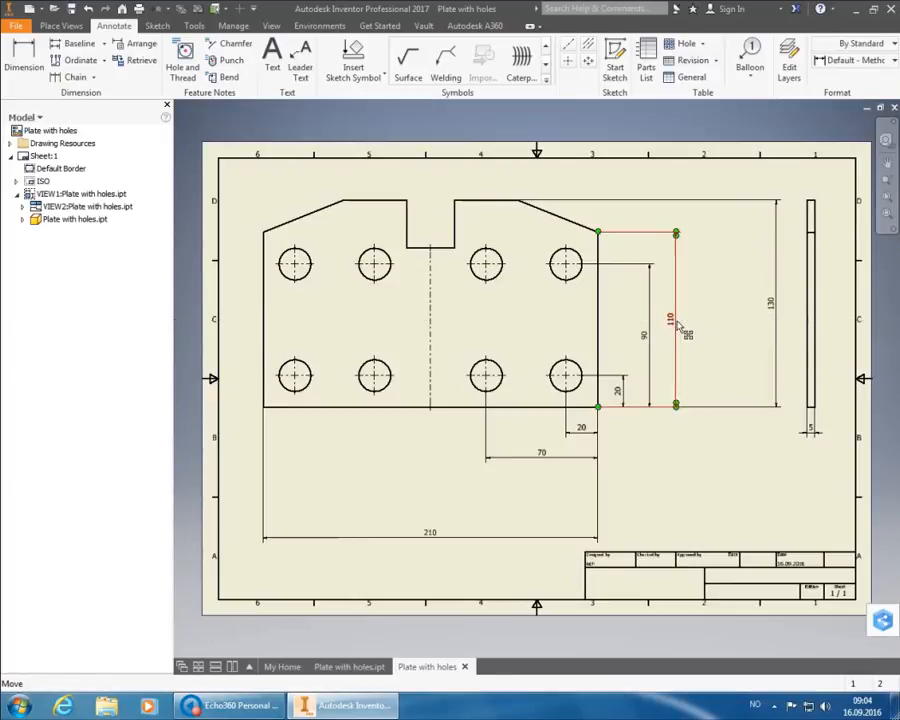
{"action": "left_click_drag", "start_coordinate": [775, 306], "coordinate": [707, 310]}
{"action": "left_click_drag", "start_coordinate": [432, 540], "coordinate": [433, 491]}
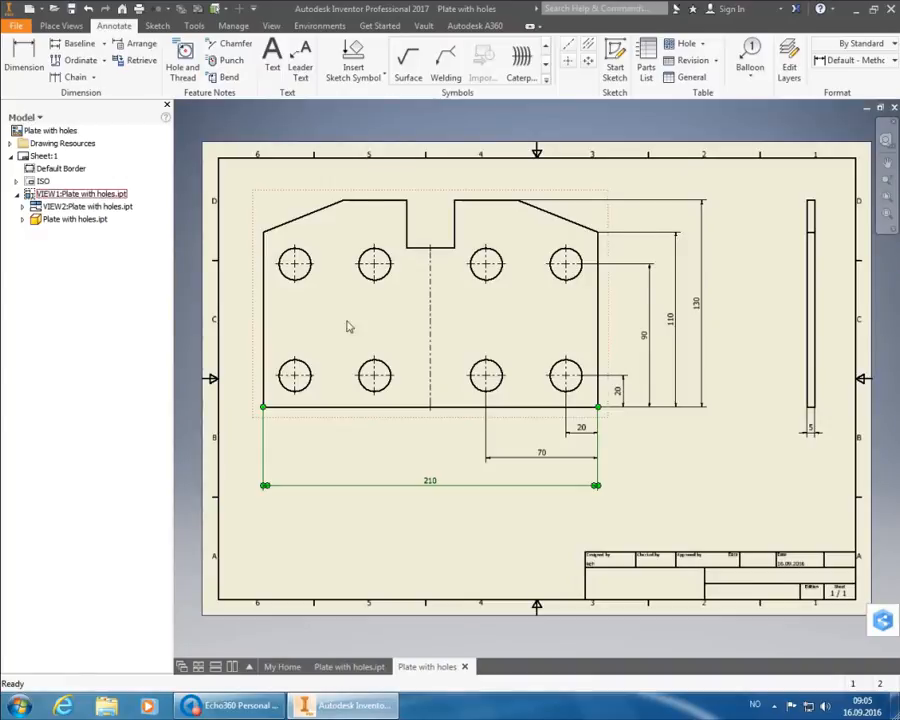
{"action": "left_click", "coordinate": [25, 55]}
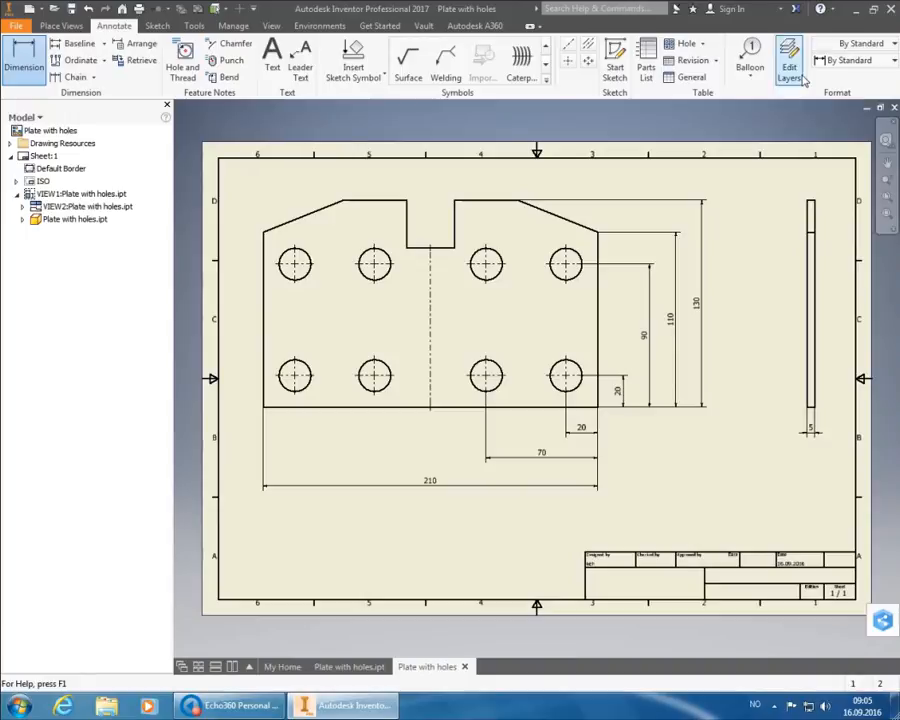
- Switch to the Default - Method 1b (ISO) style and add the 30 notch width dimension above the plate
{"action": "left_click", "coordinate": [848, 61]}
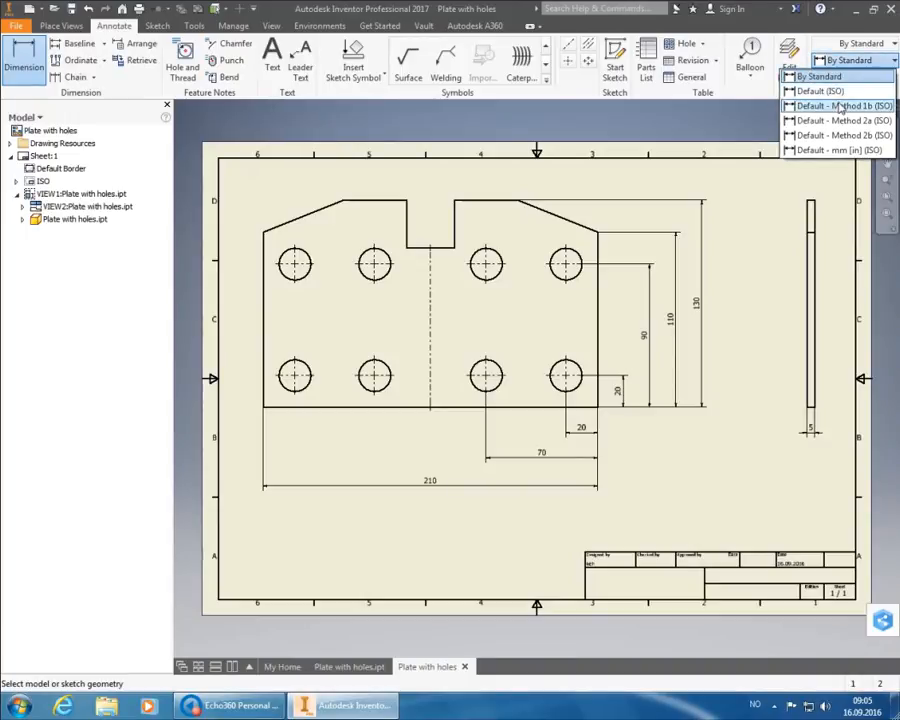
{"action": "left_click", "coordinate": [841, 106]}
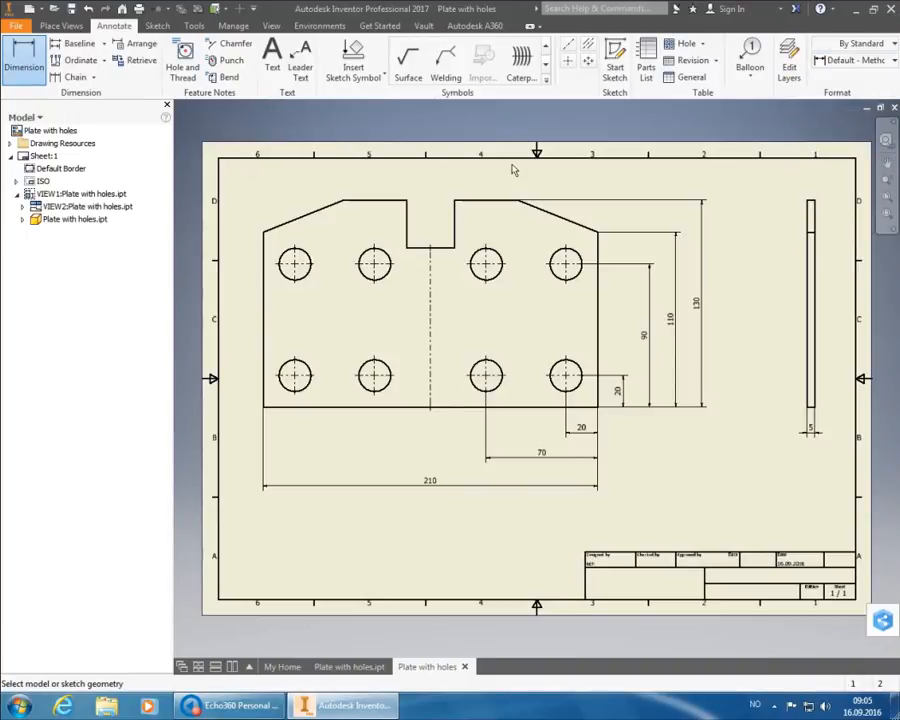
{"action": "left_click", "coordinate": [448, 240]}
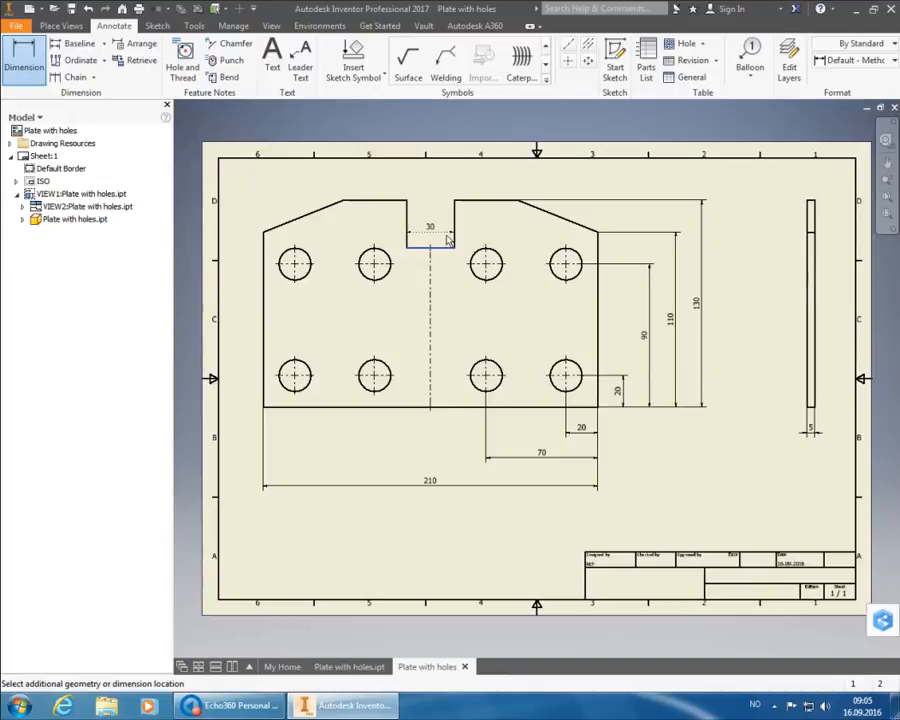
{"action": "left_click", "coordinate": [440, 190]}
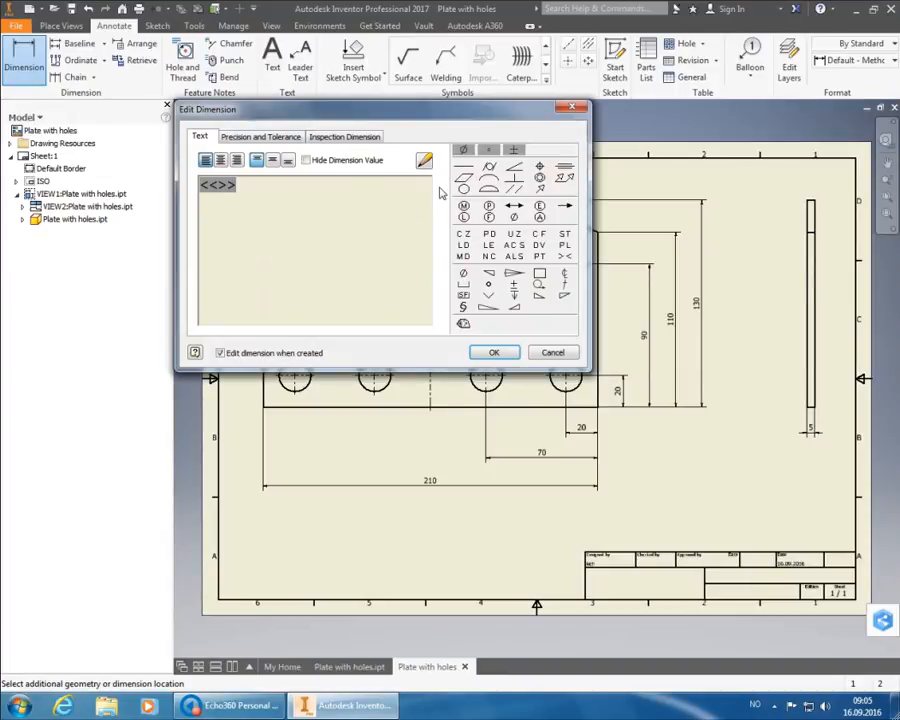
{"action": "left_click", "coordinate": [493, 353]}
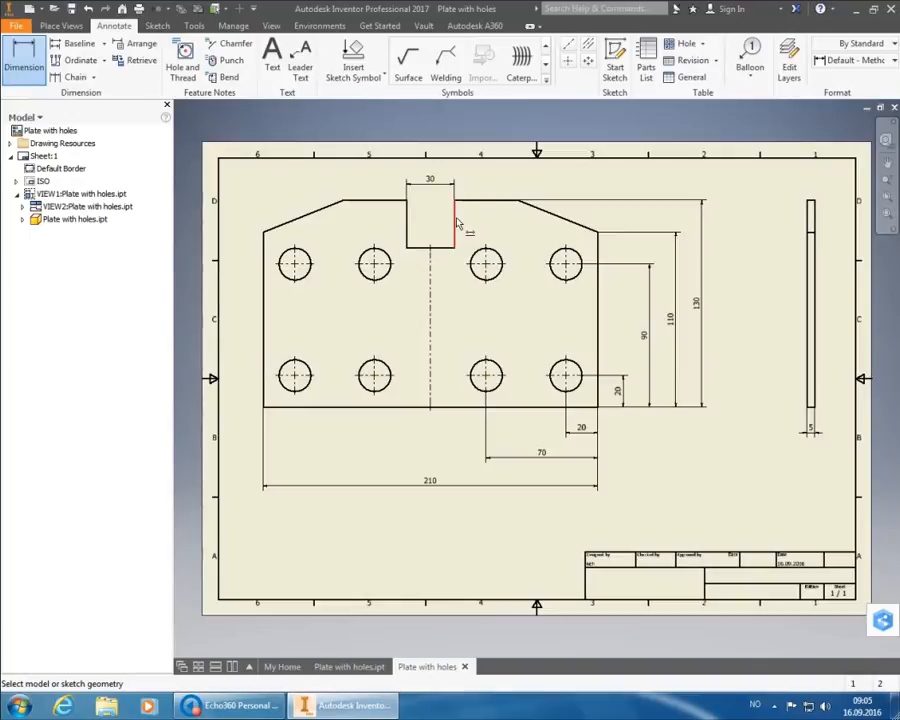
- Add the 30 depth dimension on the notch's side edge, placed inside the notch
{"action": "mouse_move", "coordinate": [480, 244]}
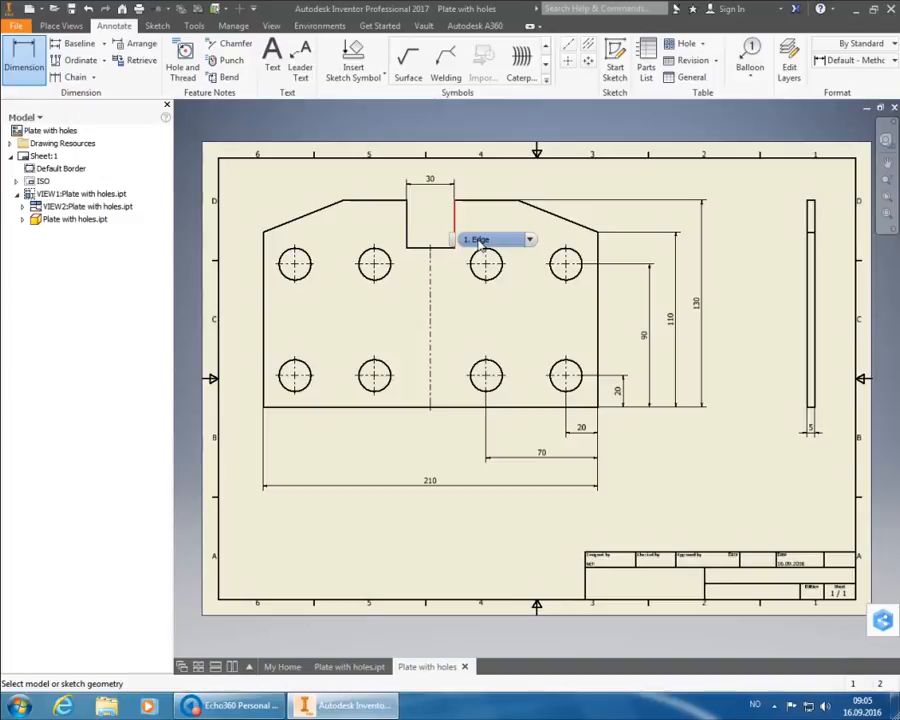
{"action": "left_click", "coordinate": [482, 240]}
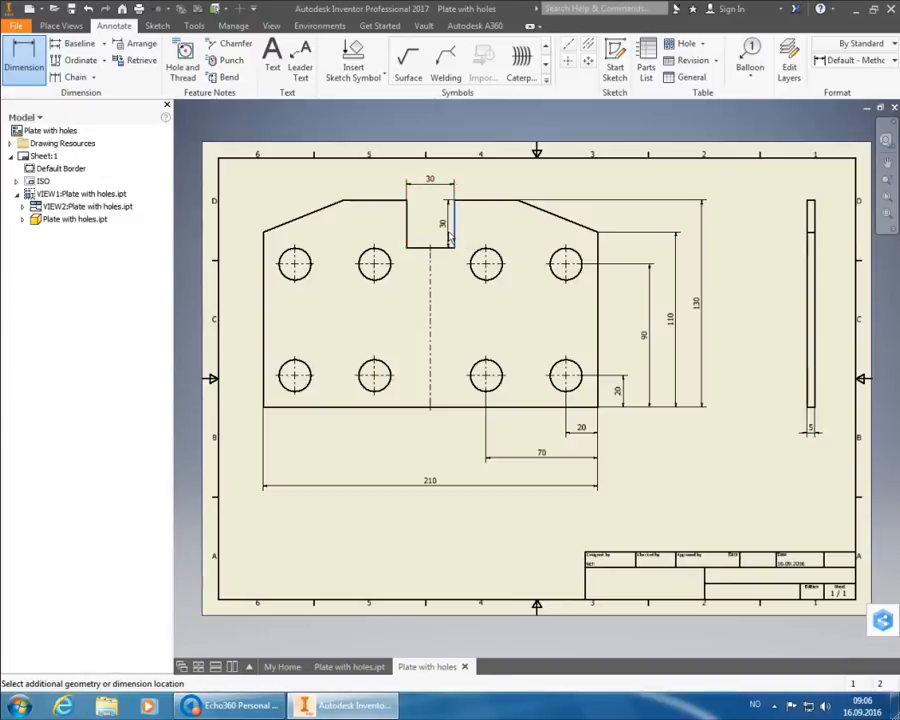
{"action": "left_click", "coordinate": [443, 237]}
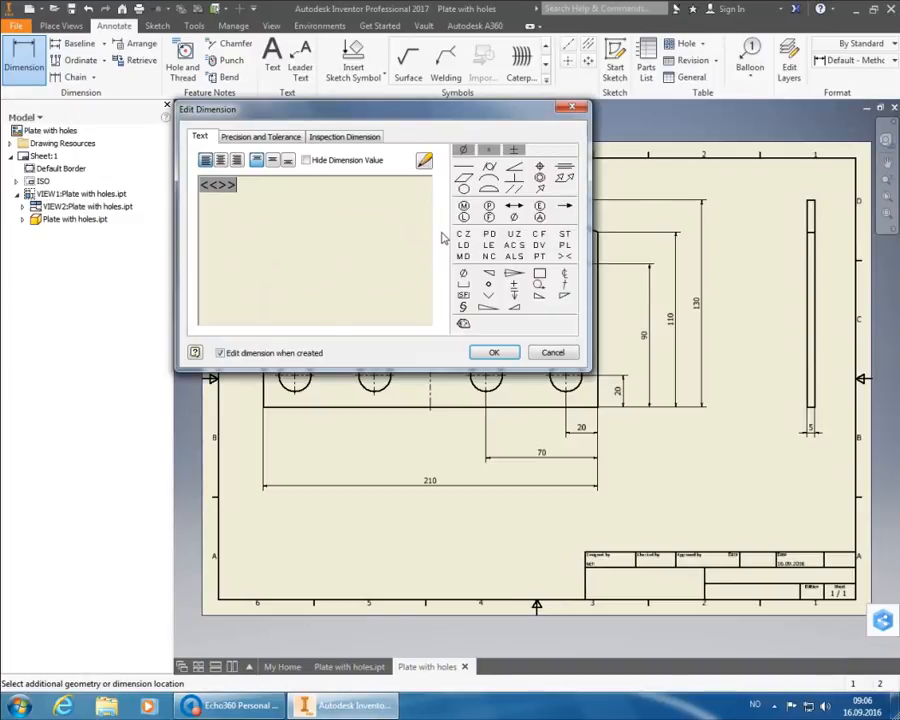
{"action": "left_click", "coordinate": [487, 353]}
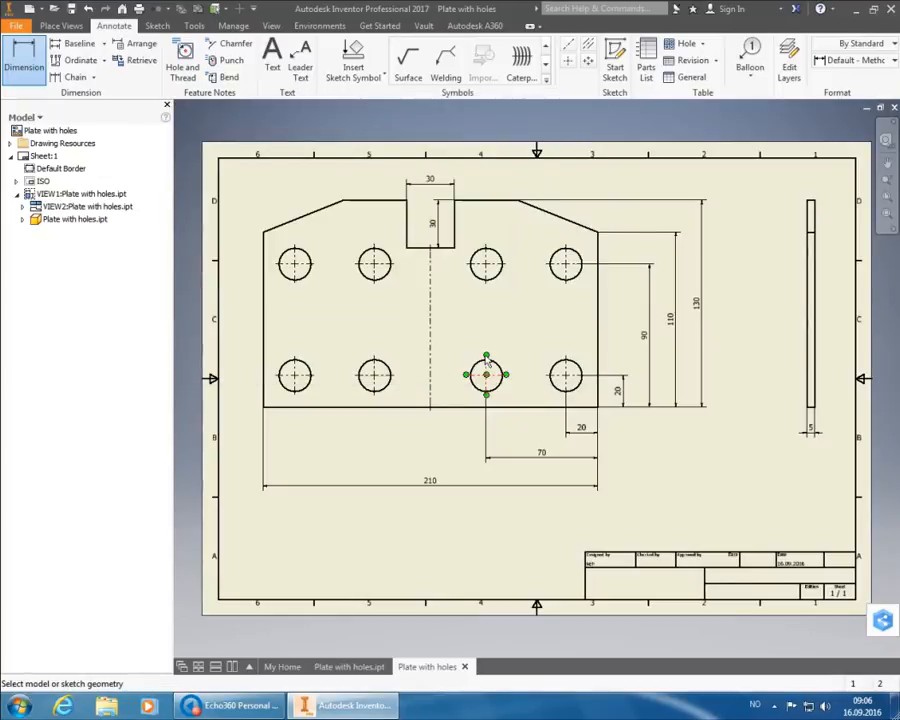
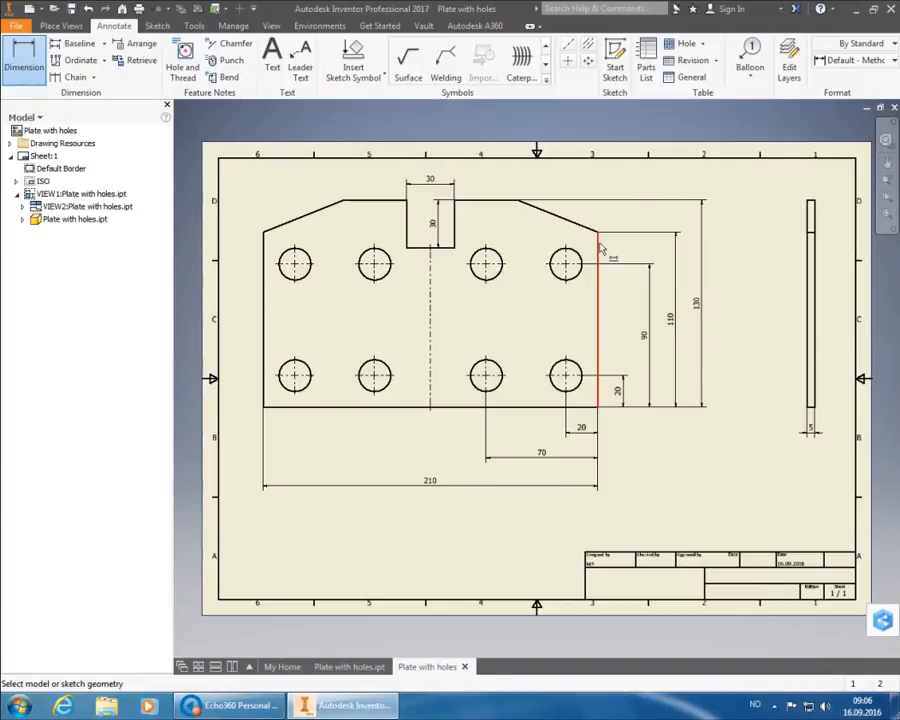
- Dimension both top edge segments beside the slot as 110 above the plate, removing the stray symbol
{"action": "left_click", "coordinate": [349, 203]}
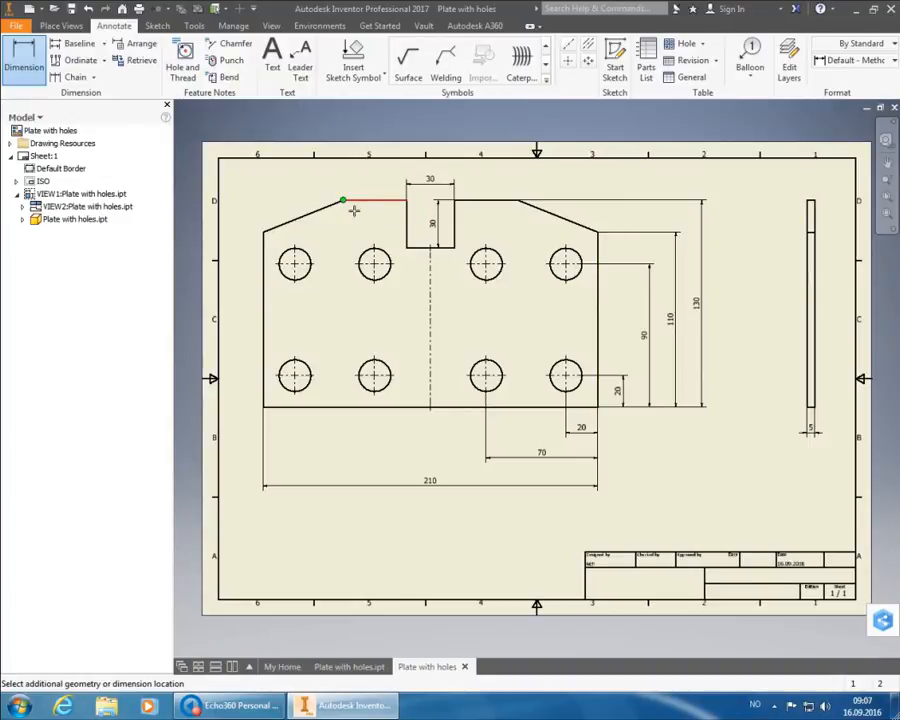
{"action": "left_click", "coordinate": [510, 202]}
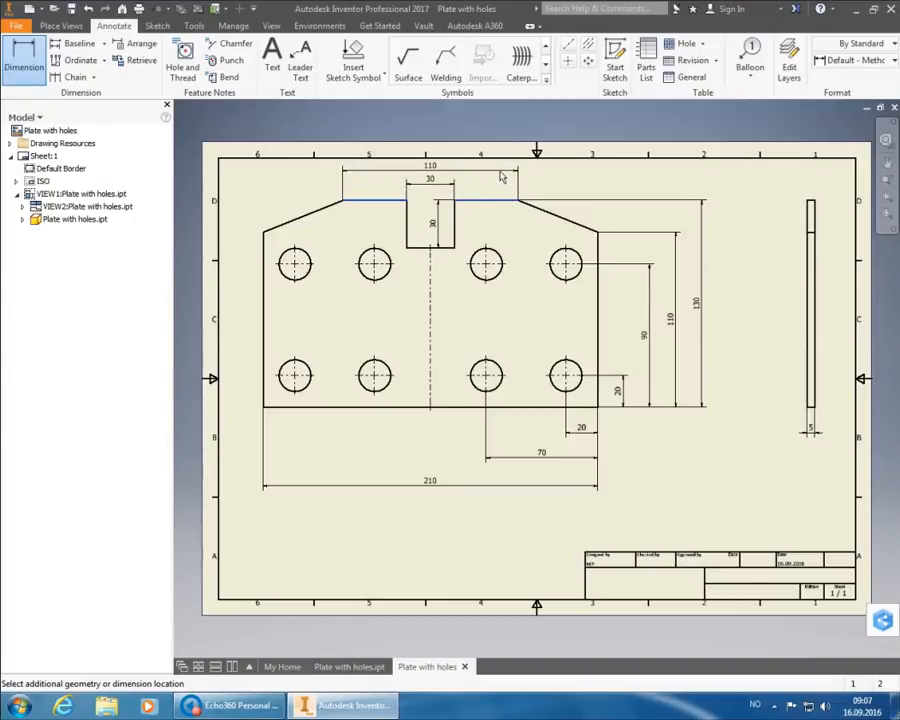
{"action": "left_click", "coordinate": [502, 174]}
{"action": "left_click", "coordinate": [490, 168]}
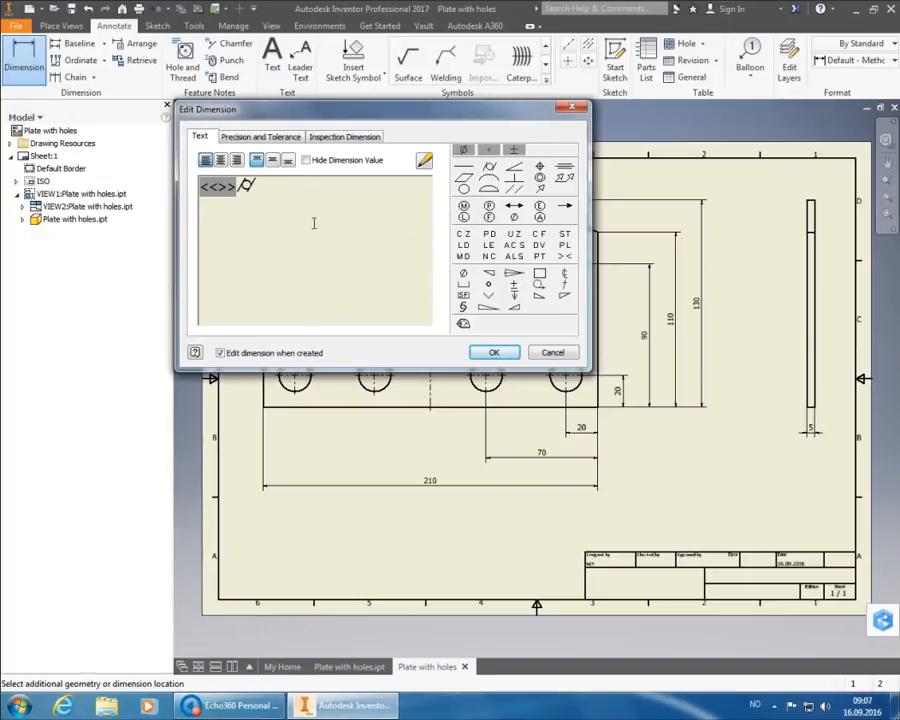
{"action": "key", "text": "BackSpace"}
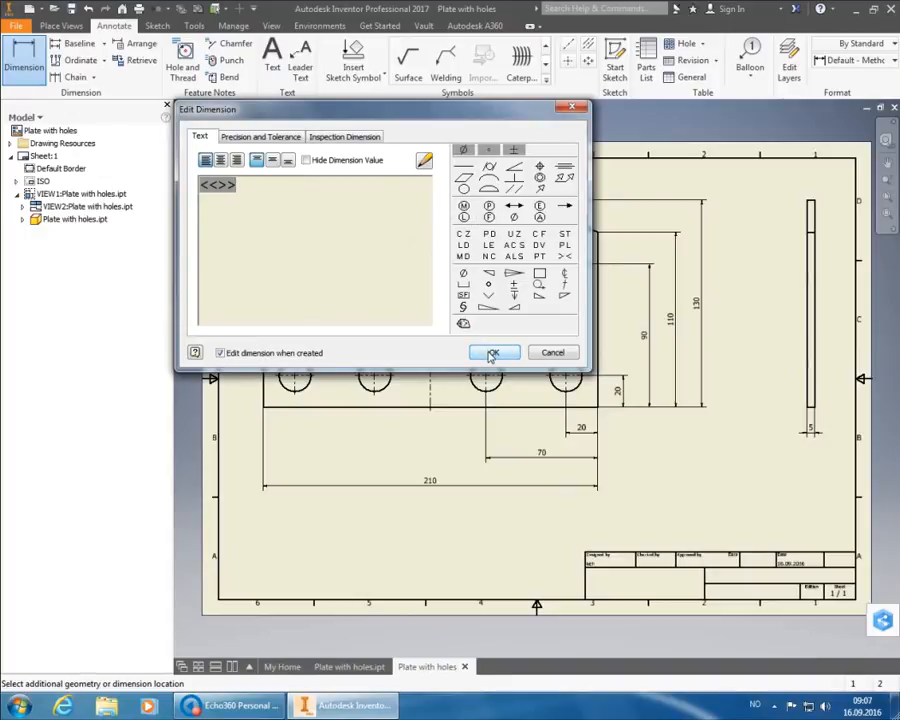
{"action": "left_click", "coordinate": [494, 352]}
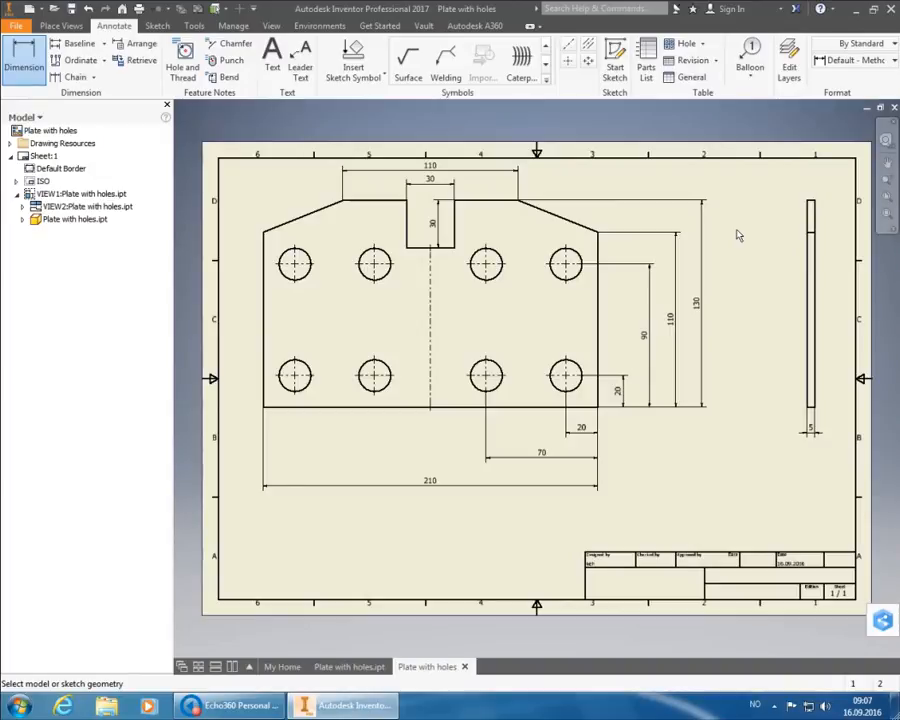
- Add a Ø20 diameter dimension to the upper-right hole, placed at its lower right
{"action": "left_click", "coordinate": [582, 280]}
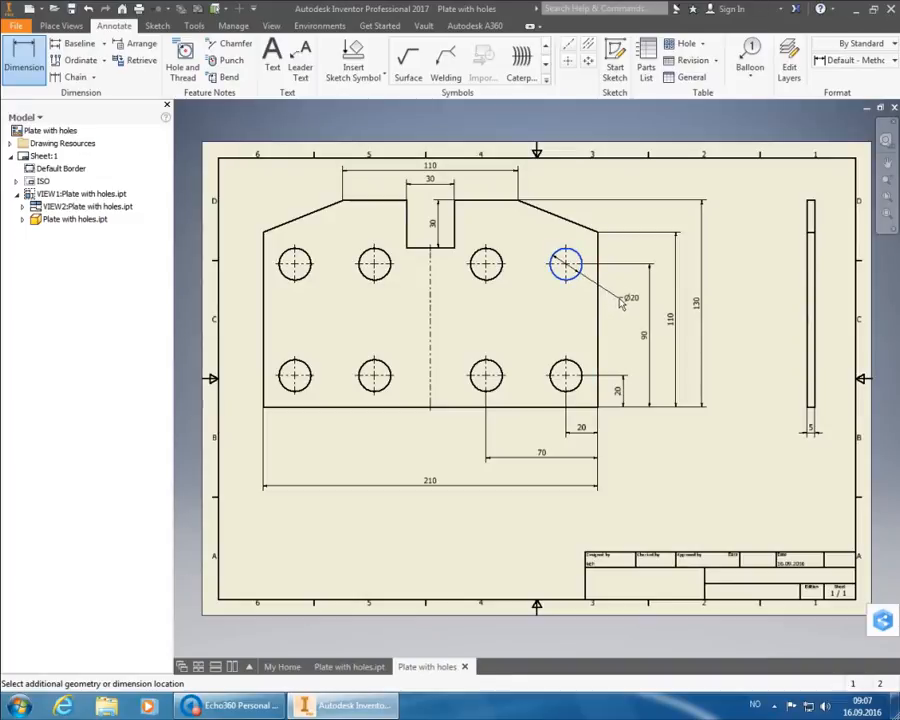
{"action": "left_click", "coordinate": [615, 299]}
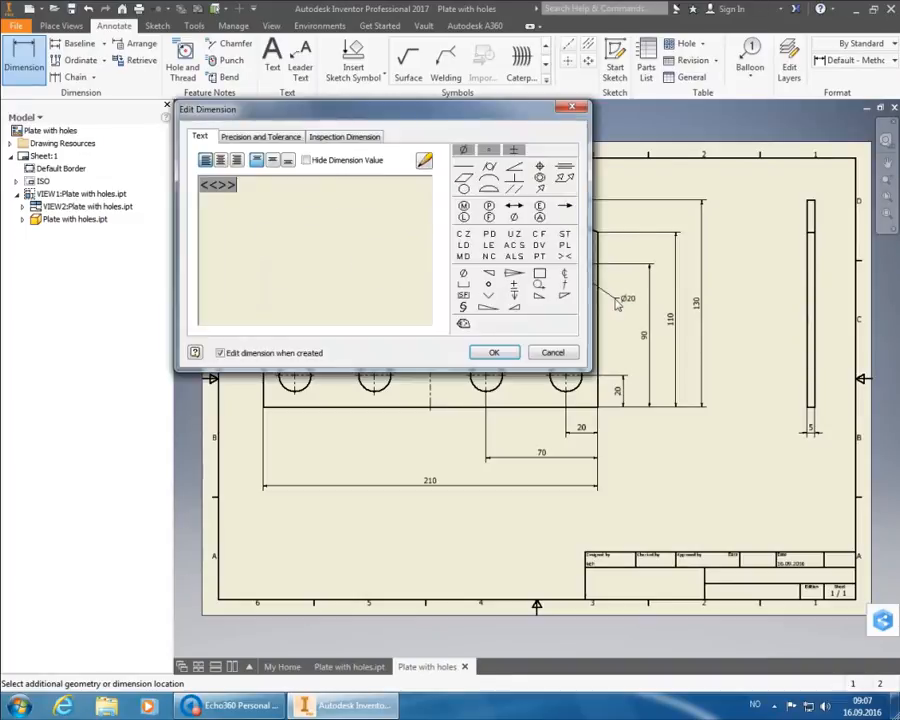
{"action": "left_click", "coordinate": [515, 354]}
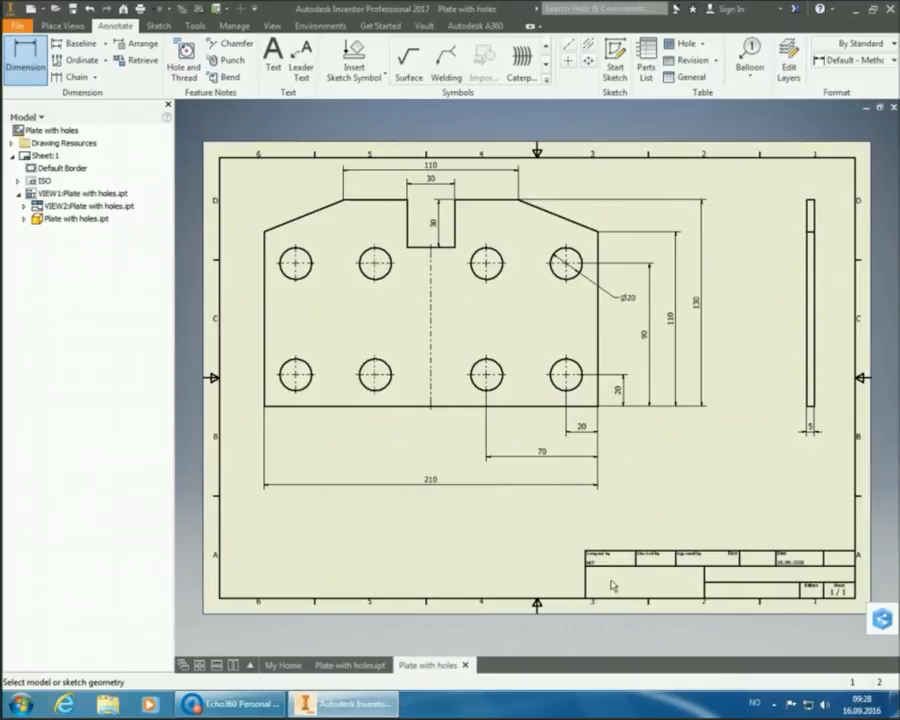
- In the plate part, change the Extrusion1 distance to 15
{"action": "mouse_move", "coordinate": [350, 669]}
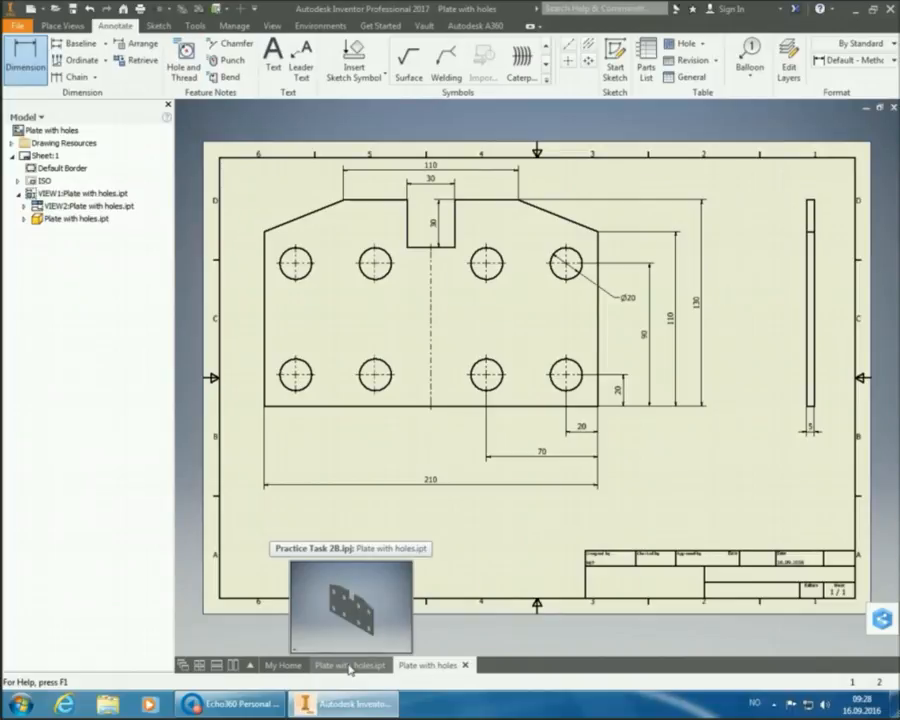
{"action": "left_click", "coordinate": [350, 669]}
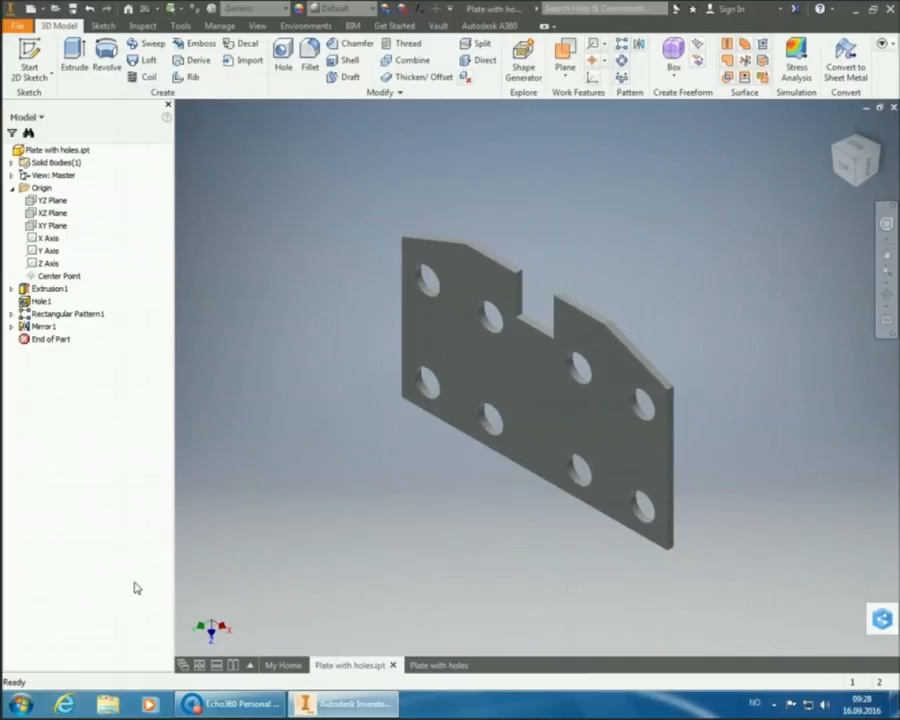
{"action": "left_click", "coordinate": [59, 291]}
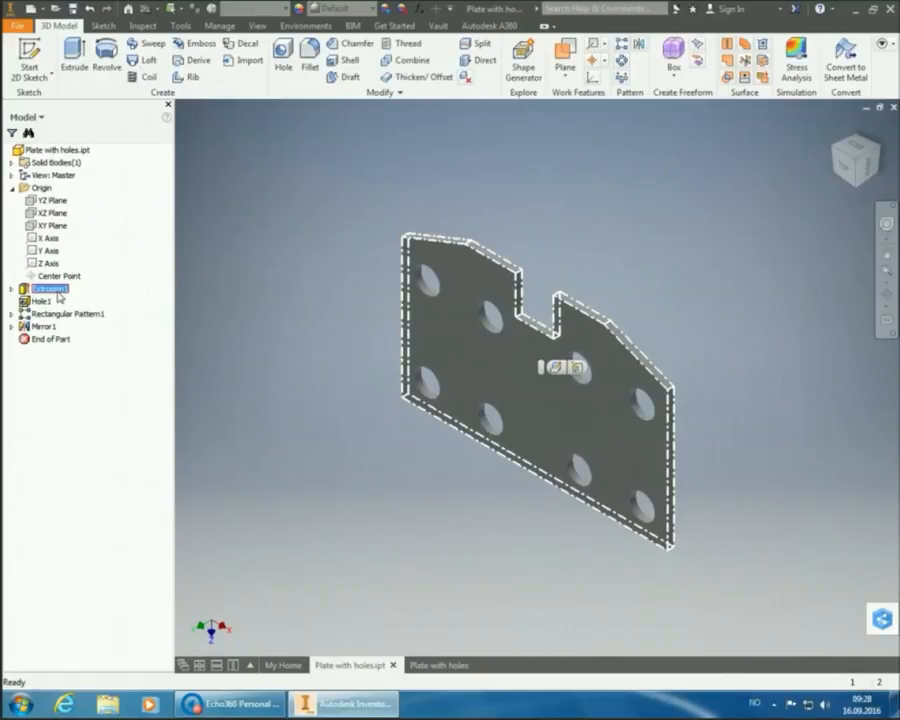
{"action": "double_click", "coordinate": [36, 290]}
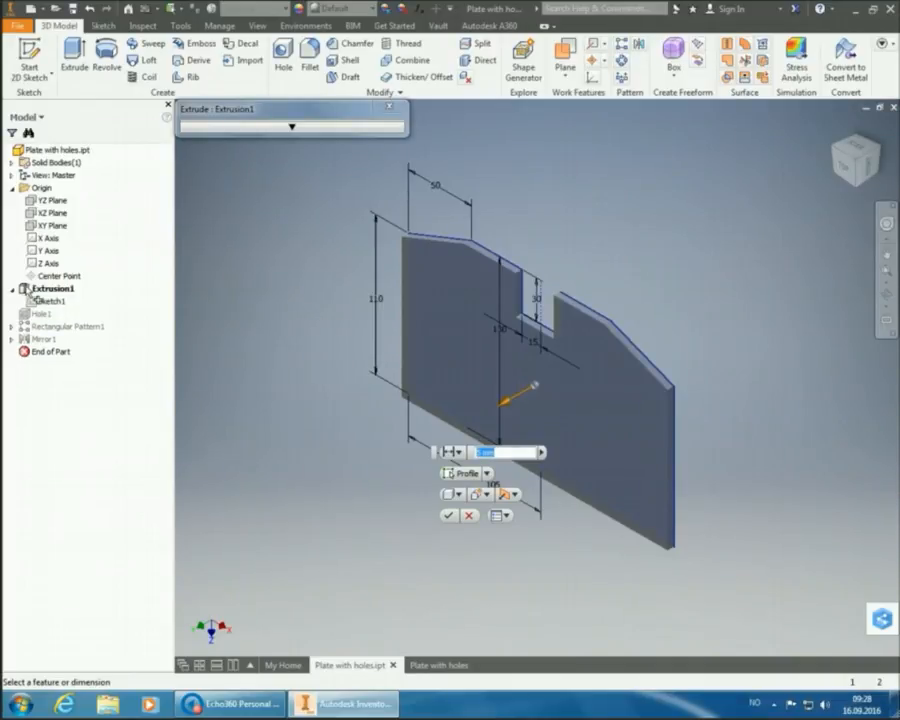
{"action": "type", "text": "15"}
{"action": "key", "text": "Return"}
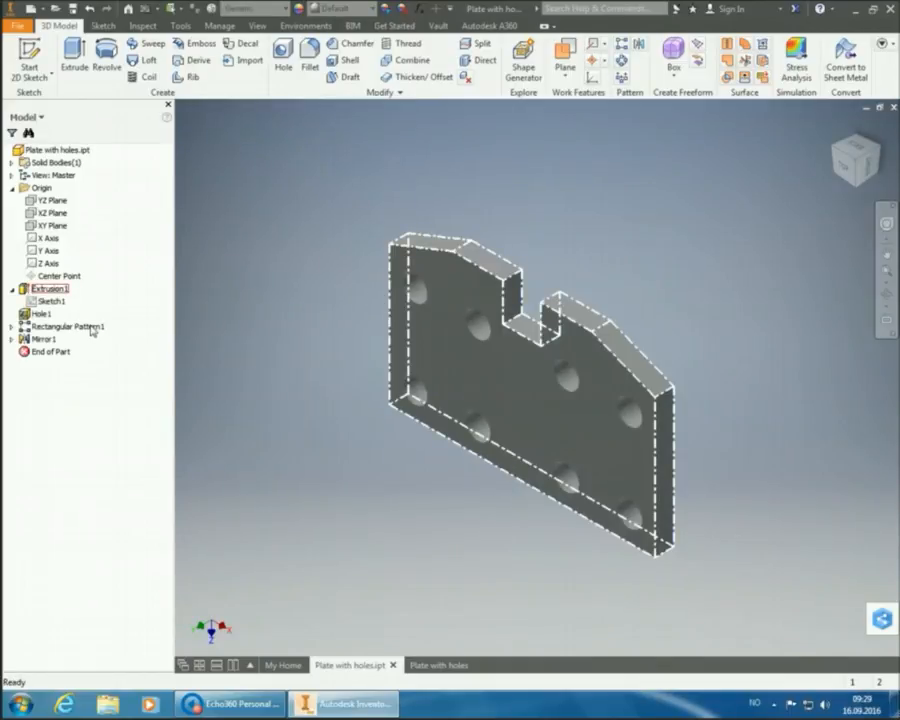
- Check that the drawing's side view shows the 15 thickness, then go back to the part model
{"action": "mouse_move", "coordinate": [436, 670]}
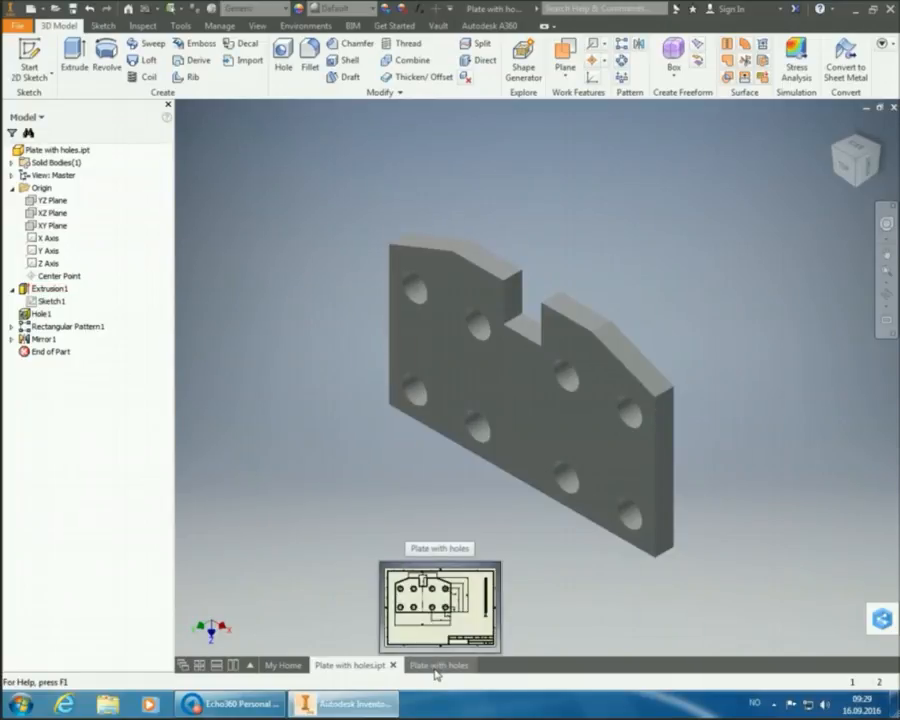
{"action": "left_click", "coordinate": [437, 668]}
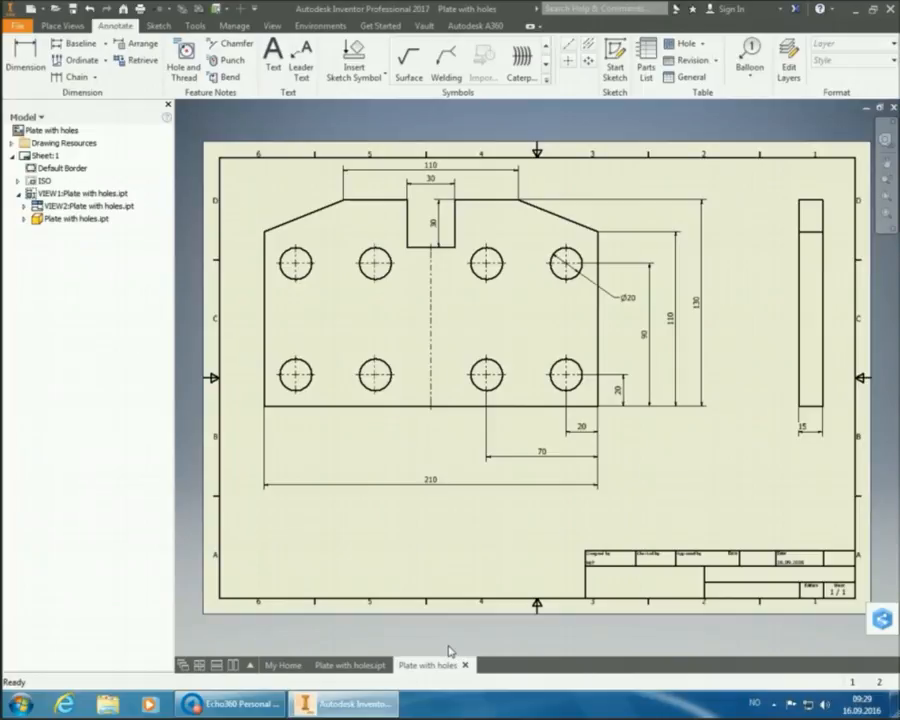
{"action": "left_click", "coordinate": [338, 666]}
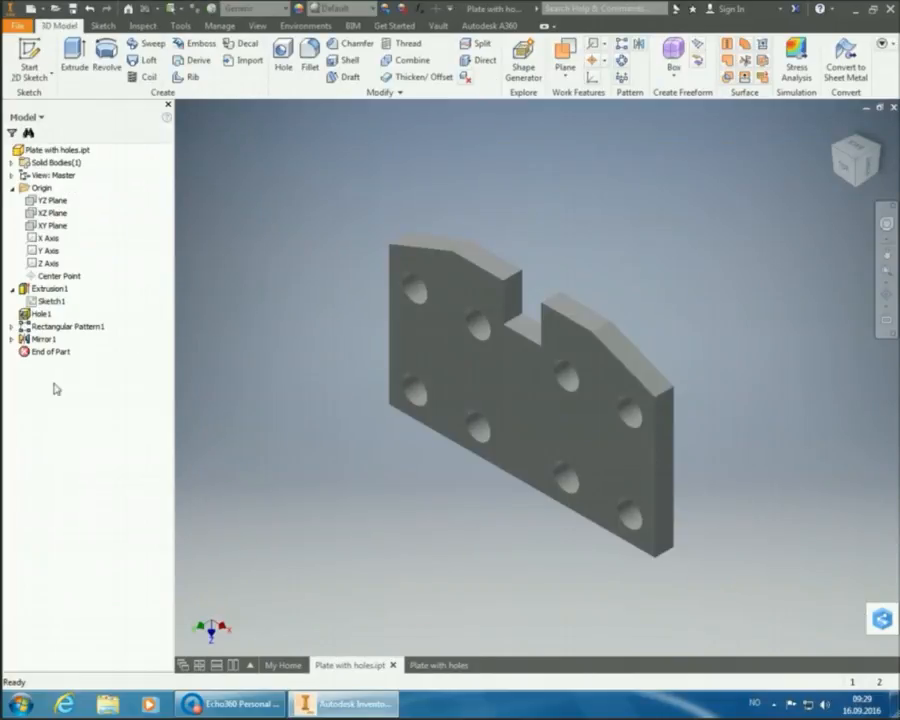
- Escape out of the Extrusion1 edit so the plate is thin again, then return to the drawing sheet
{"action": "double_click", "coordinate": [40, 288]}
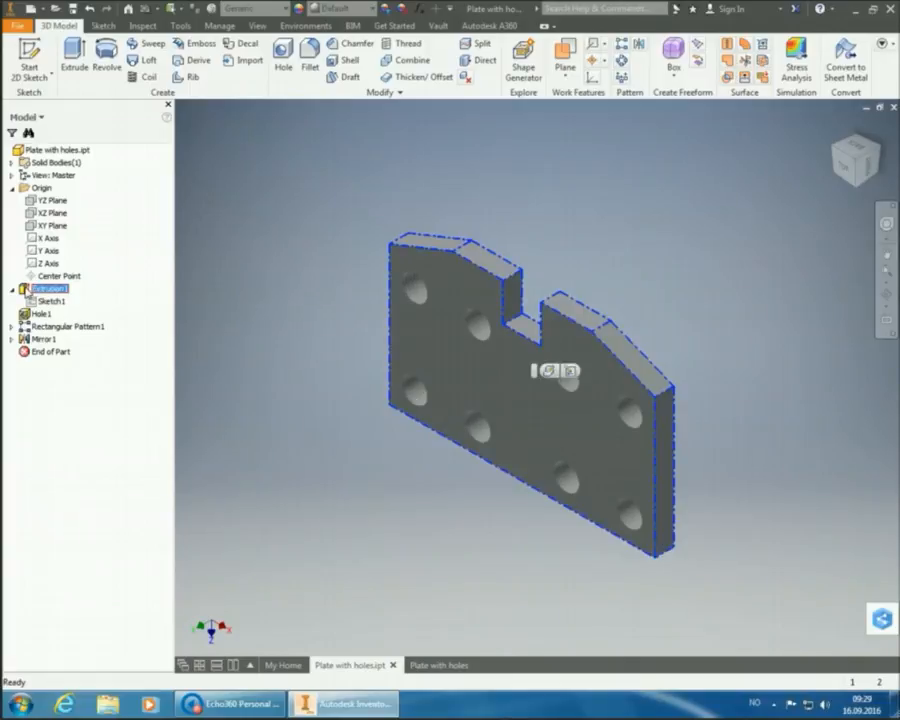
{"action": "key", "text": "Escape"}
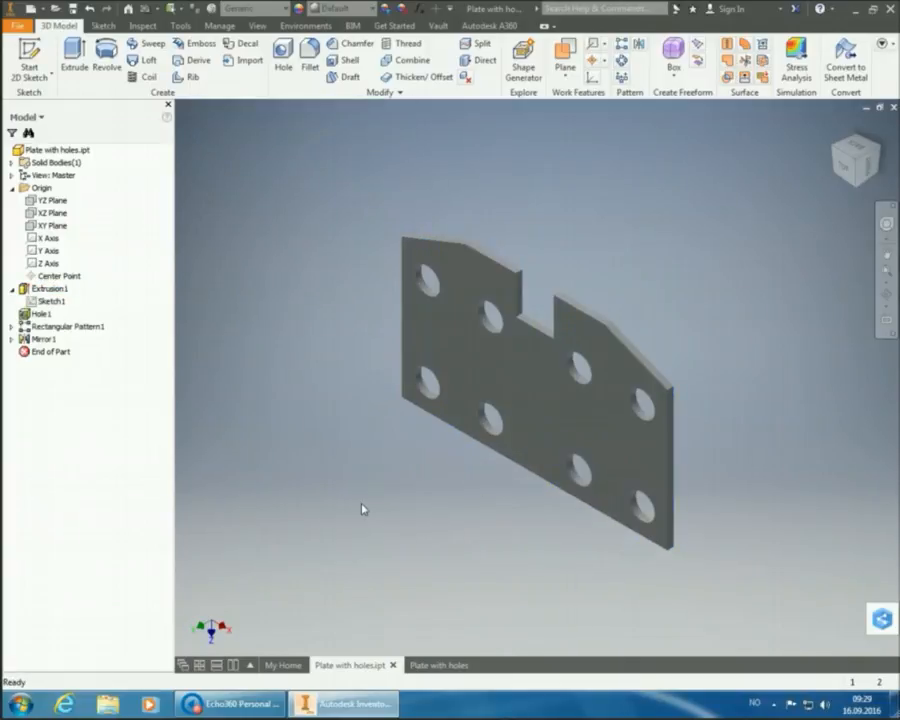
{"action": "left_click", "coordinate": [440, 666]}
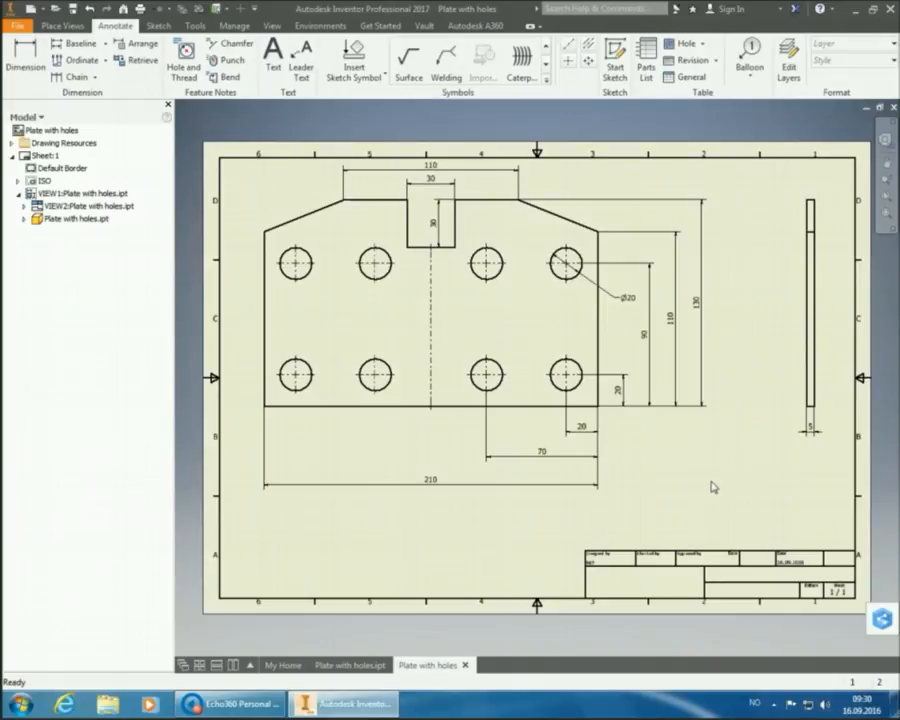
- Append (TYP) to the Ø20 hole dimension and place it beside the top-right hole
{"action": "double_click", "coordinate": [627, 298]}
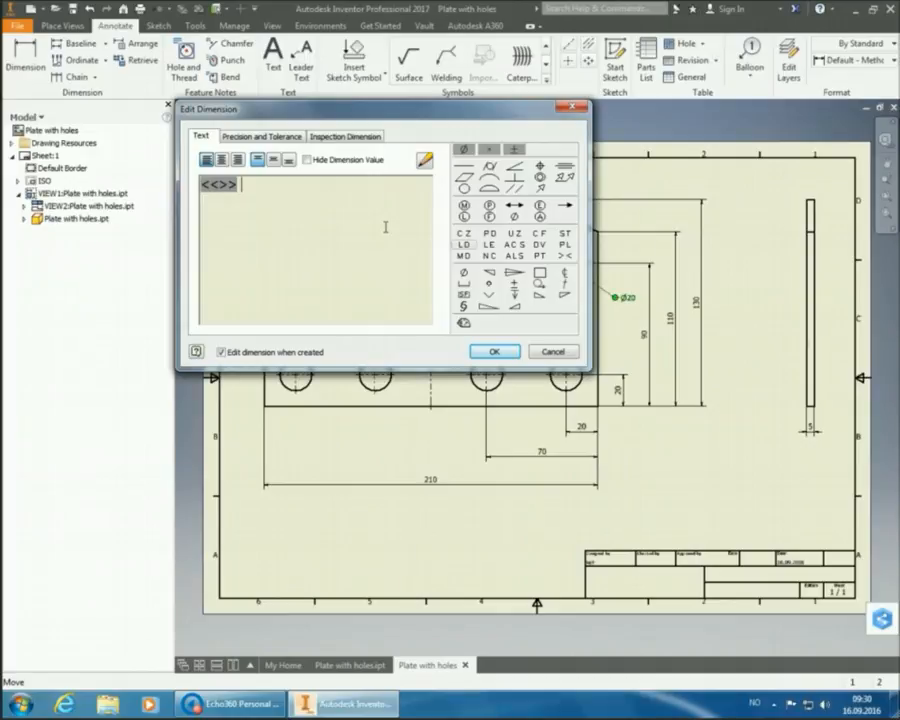
{"action": "type", "text": "(TYP)"}
{"action": "left_click", "coordinate": [505, 352]}
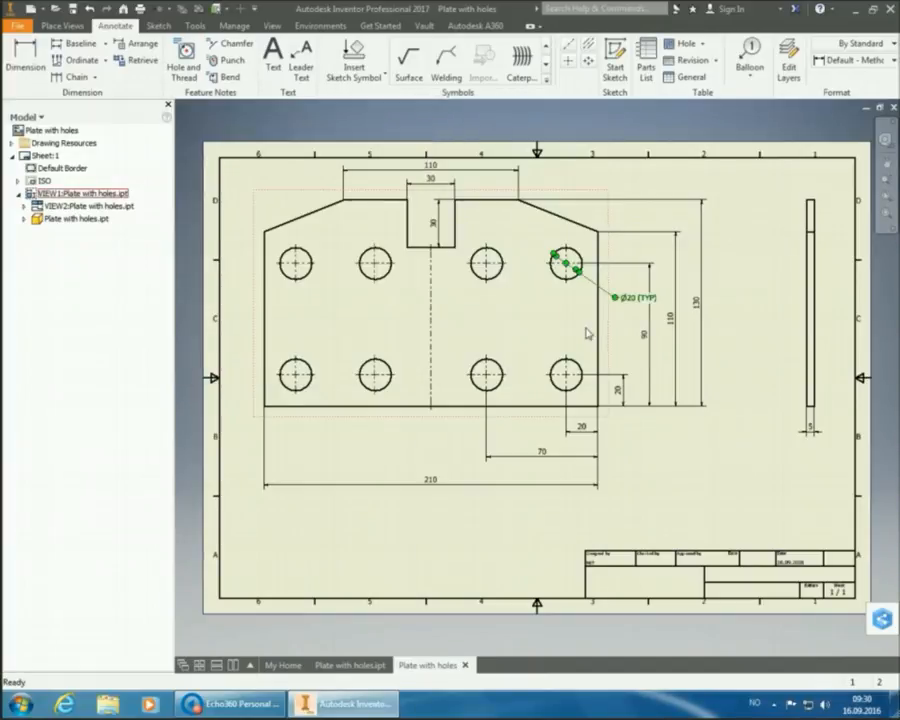
{"action": "left_click", "coordinate": [609, 315]}
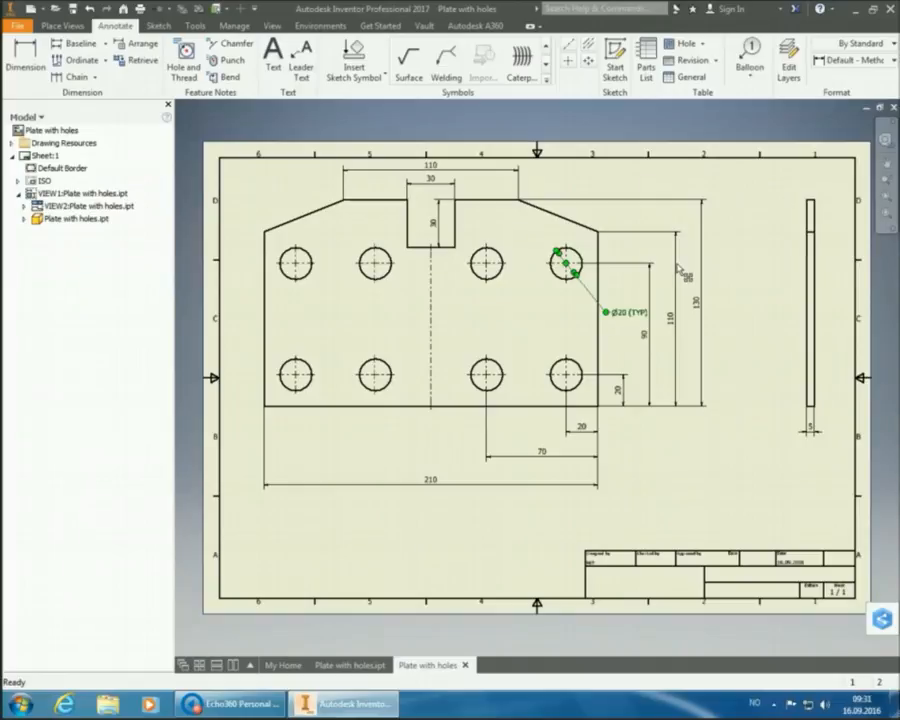
{"action": "left_click", "coordinate": [743, 195]}
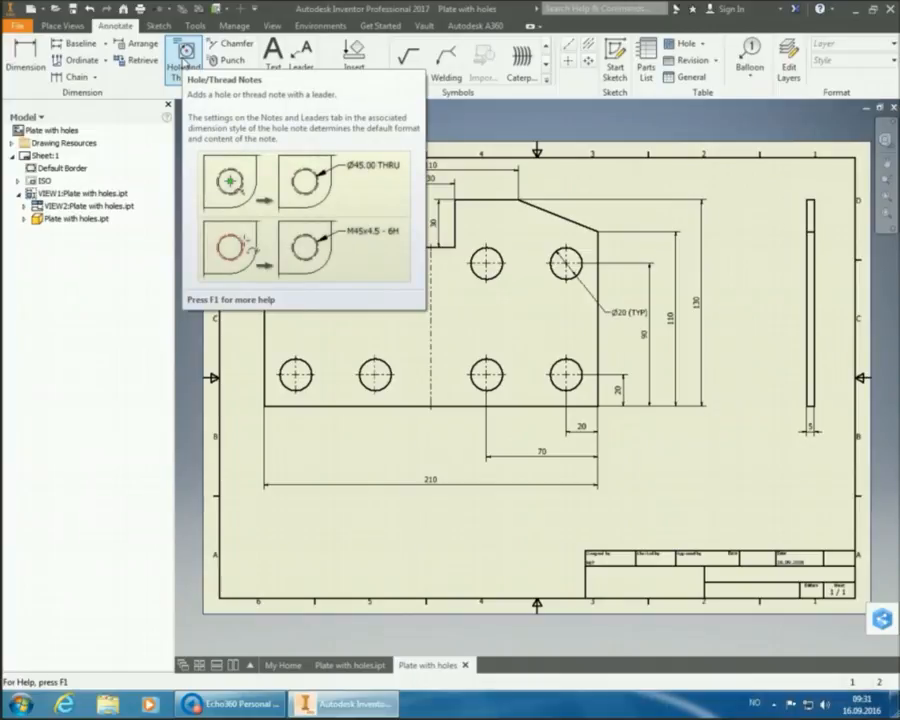
- Add a Ø20 THRU hole note to the top-left hole in another dimension style, placed above the corner
{"action": "left_click", "coordinate": [185, 61]}
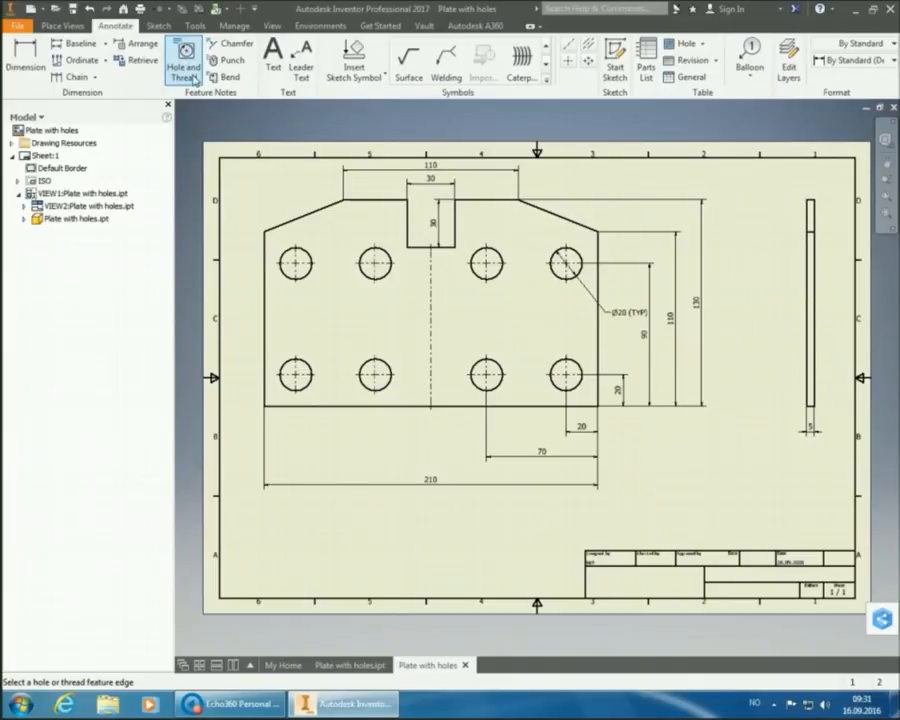
{"action": "left_click", "coordinate": [286, 251]}
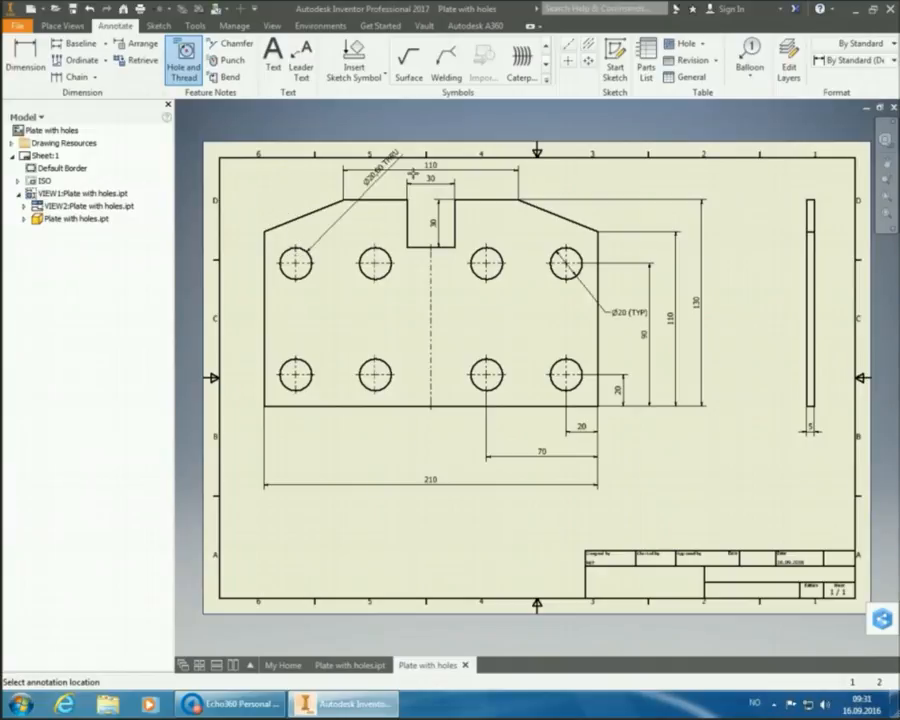
{"action": "left_click", "coordinate": [845, 60]}
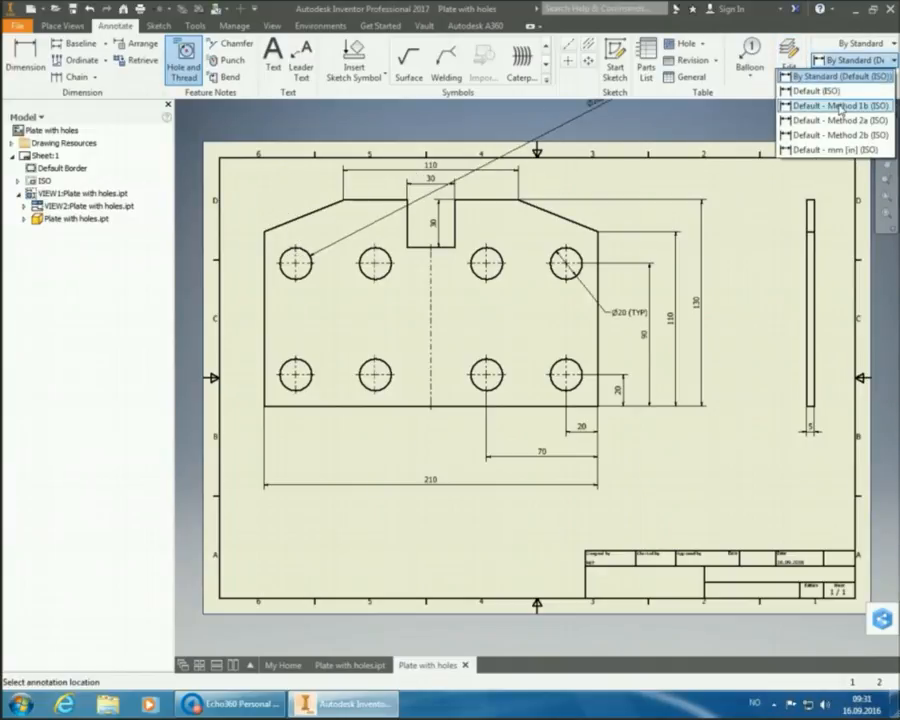
{"action": "left_click", "coordinate": [830, 97]}
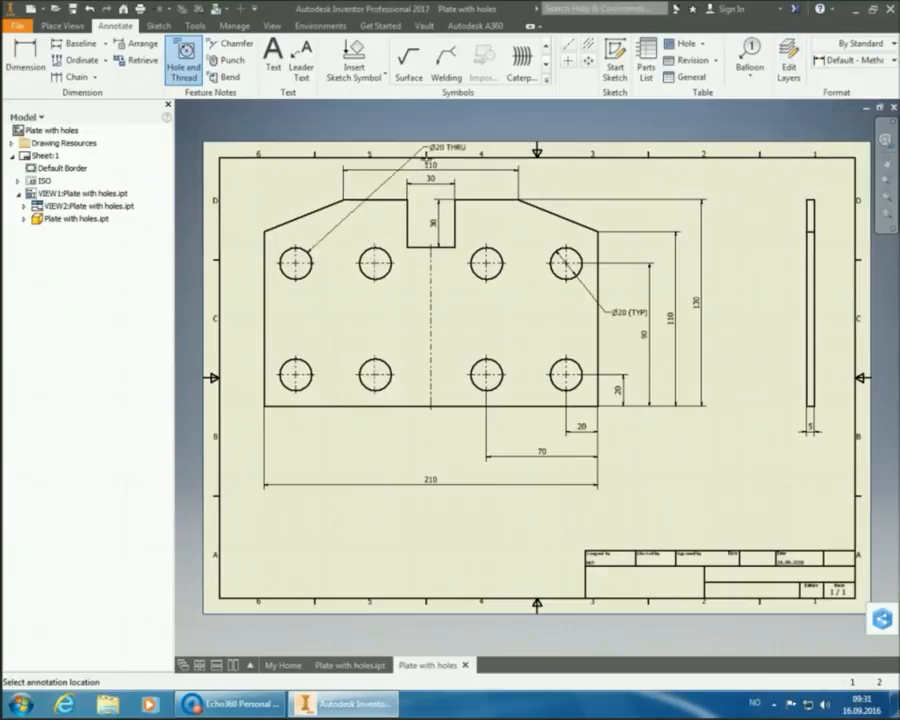
{"action": "left_click", "coordinate": [280, 203]}
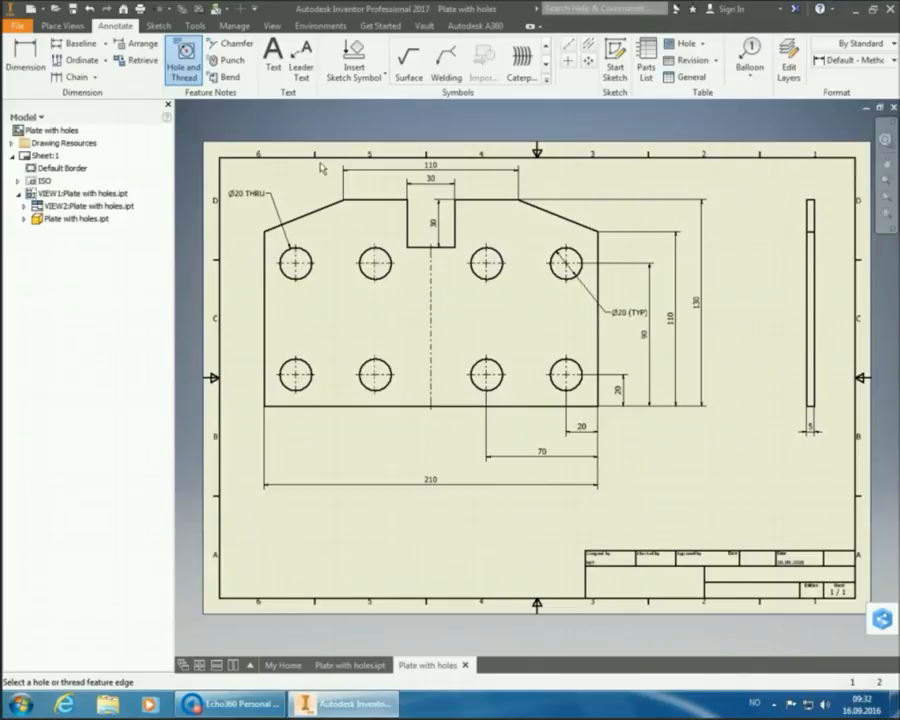
- Add a hole quantity note on a second line below Ø20 THRU
{"action": "right_click", "coordinate": [252, 194]}
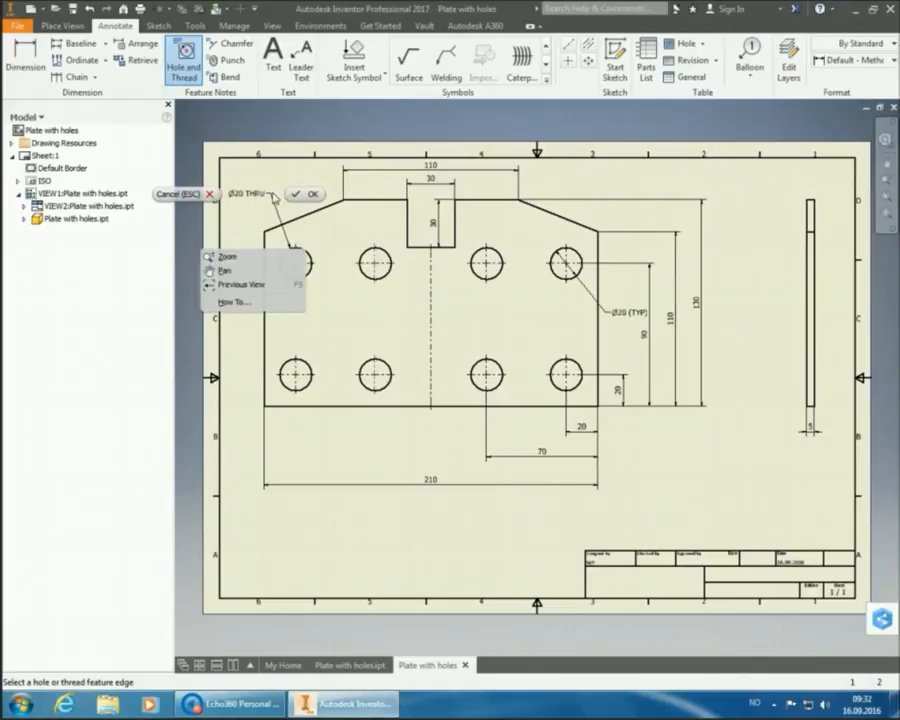
{"action": "left_click", "coordinate": [307, 194]}
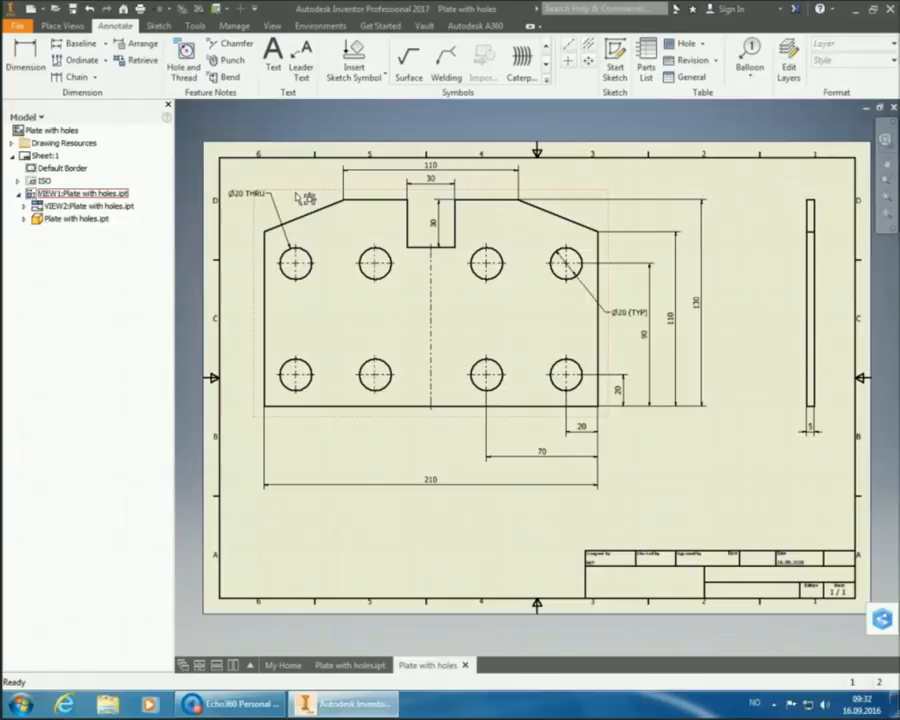
{"action": "double_click", "coordinate": [243, 196]}
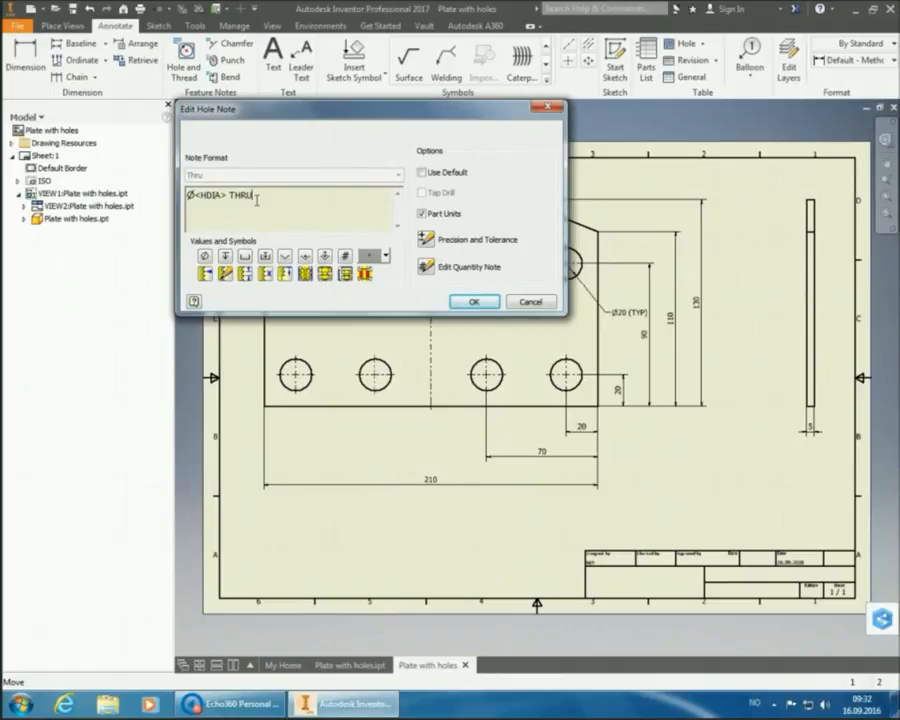
{"action": "key", "text": "Return"}
{"action": "left_click", "coordinate": [345, 257]}
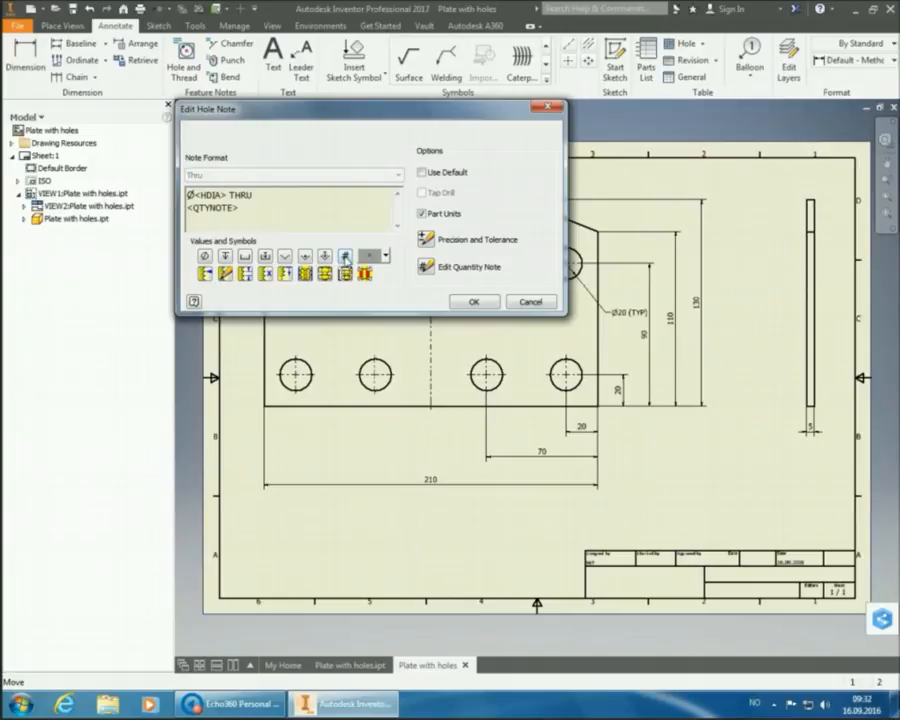
{"action": "left_click", "coordinate": [473, 302]}
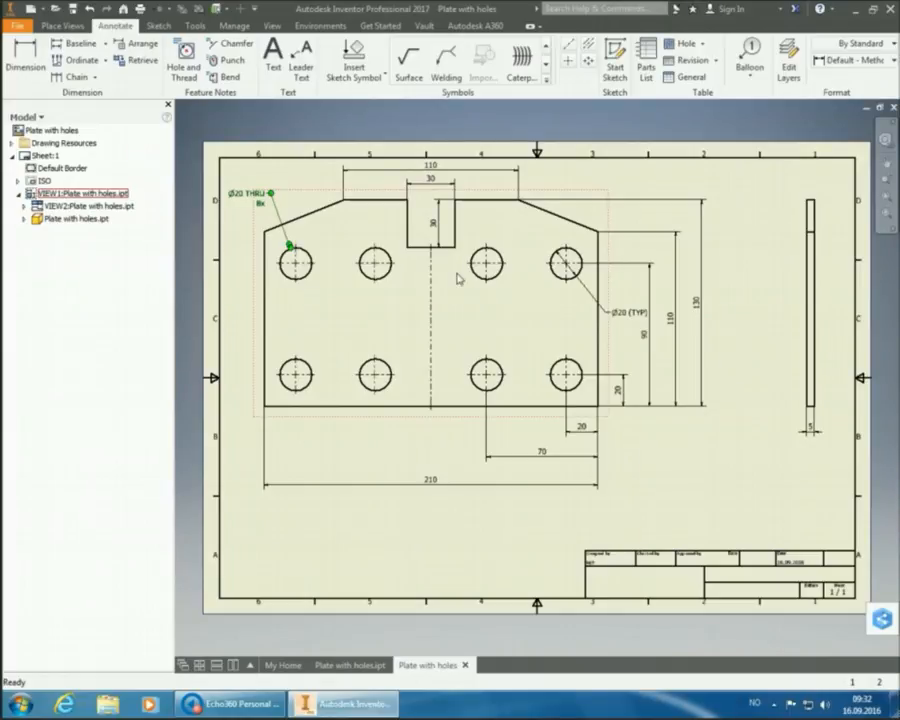
- Rewrite the hole note as 8xØ20 THRU on one line and shift it slightly down-right
{"action": "double_click", "coordinate": [258, 196]}
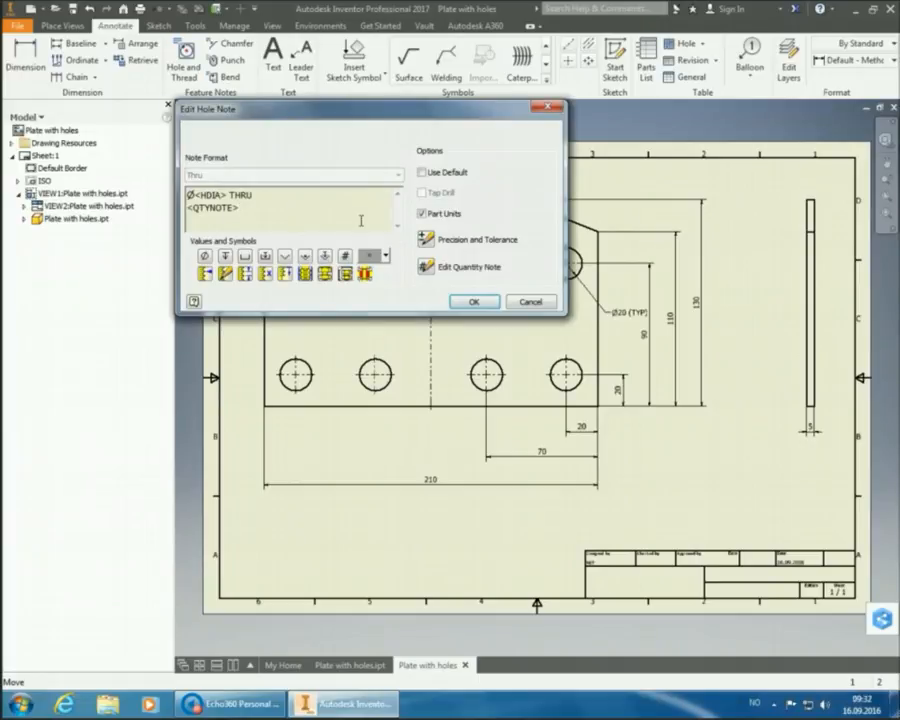
{"action": "type", "text": "hole"}
{"action": "key", "text": "BackSpace"}
{"action": "key", "text": "BackSpace"}
{"action": "key", "text": "BackSpace"}
{"action": "key", "text": "BackSpace"}
{"action": "key", "text": "BackSpace"}
{"action": "key", "text": "BackSpace"}
{"action": "key", "text": "BackSpace"}
{"action": "key", "text": "BackSpace"}
{"action": "key", "text": "BackSpace"}
{"action": "key", "text": "BackSpace"}
{"action": "key", "text": "BackSpace"}
{"action": "key", "text": "BackSpace"}
{"action": "key", "text": "BackSpace"}
{"action": "key", "text": "BackSpace"}
{"action": "key", "text": "BackSpace"}
{"action": "key", "text": "BackSpace"}
{"action": "type", "text": "u"}
{"action": "key", "text": "BackSpace"}
{"action": "type", "text": "U"}
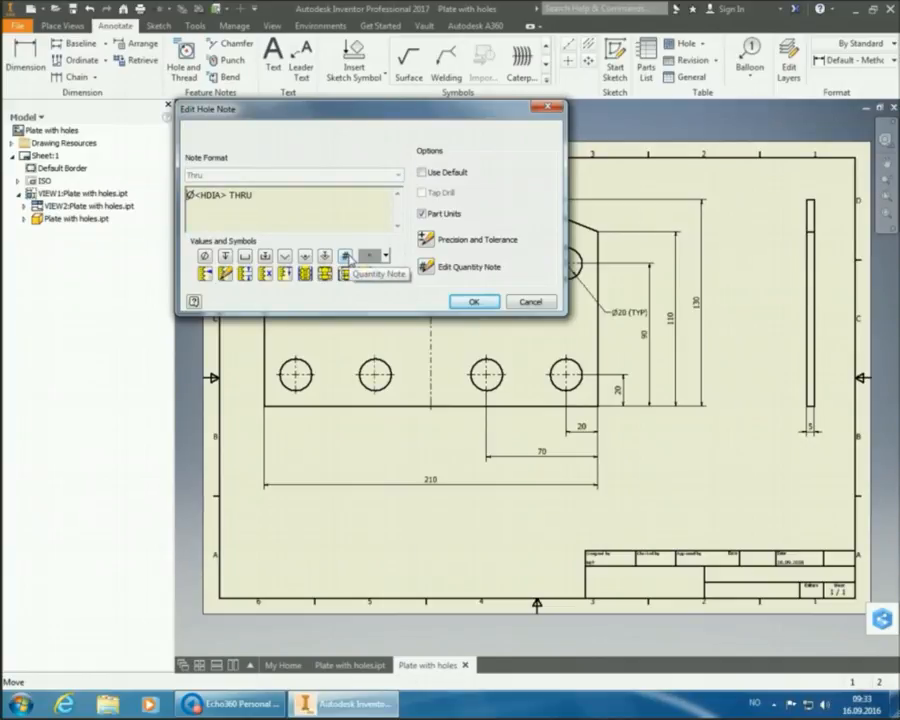
{"action": "left_click", "coordinate": [346, 257]}
{"action": "left_click", "coordinate": [459, 301]}
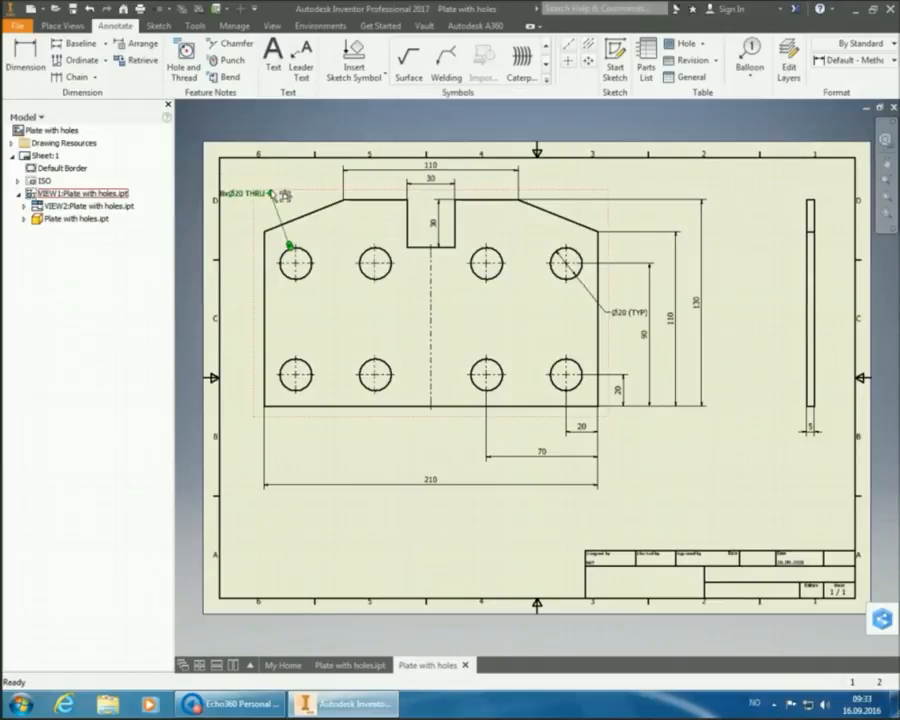
{"action": "left_click_drag", "start_coordinate": [272, 195], "coordinate": [288, 222]}
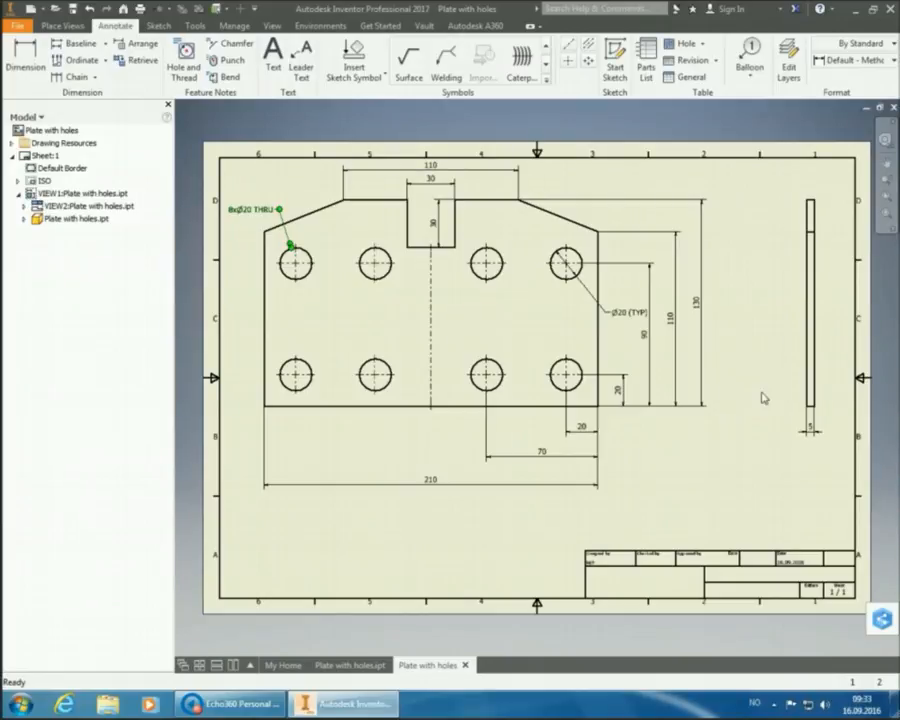
{"action": "left_click", "coordinate": [635, 336]}
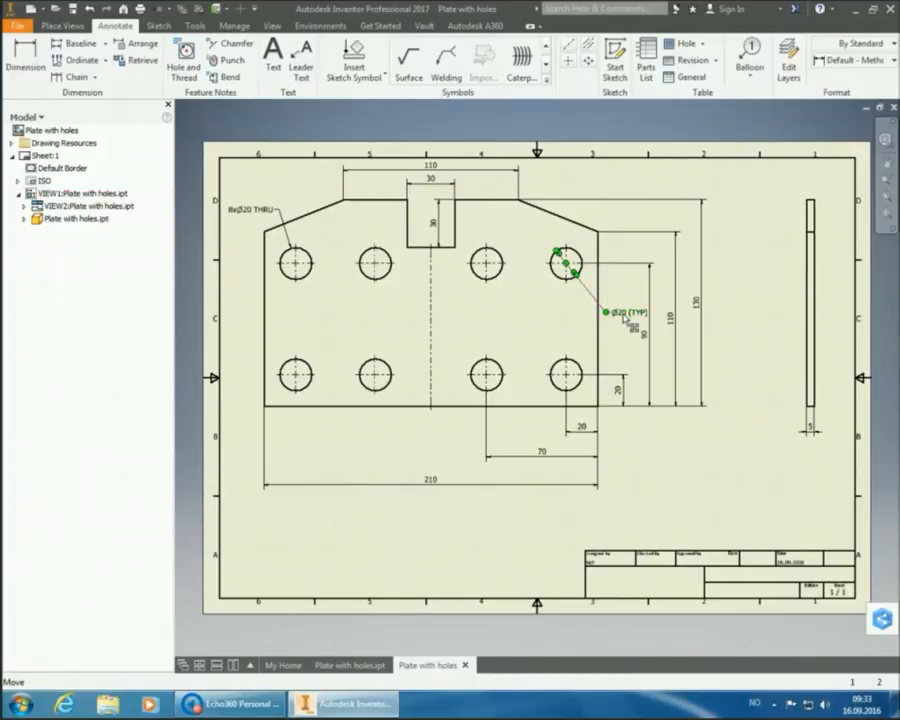
- Delete the Ø20 (TYP) note from the top-right hole
{"action": "key", "text": "Delete"}
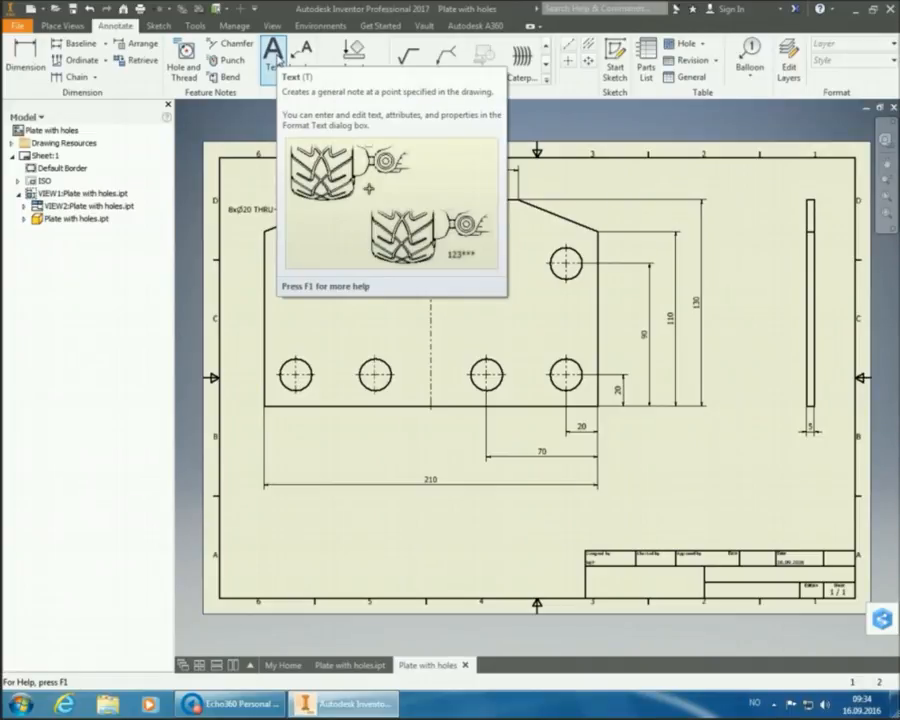
- Add a text note above the title block headed 'General tolerances and surface finish', then start a new line
{"action": "left_click", "coordinate": [274, 60]}
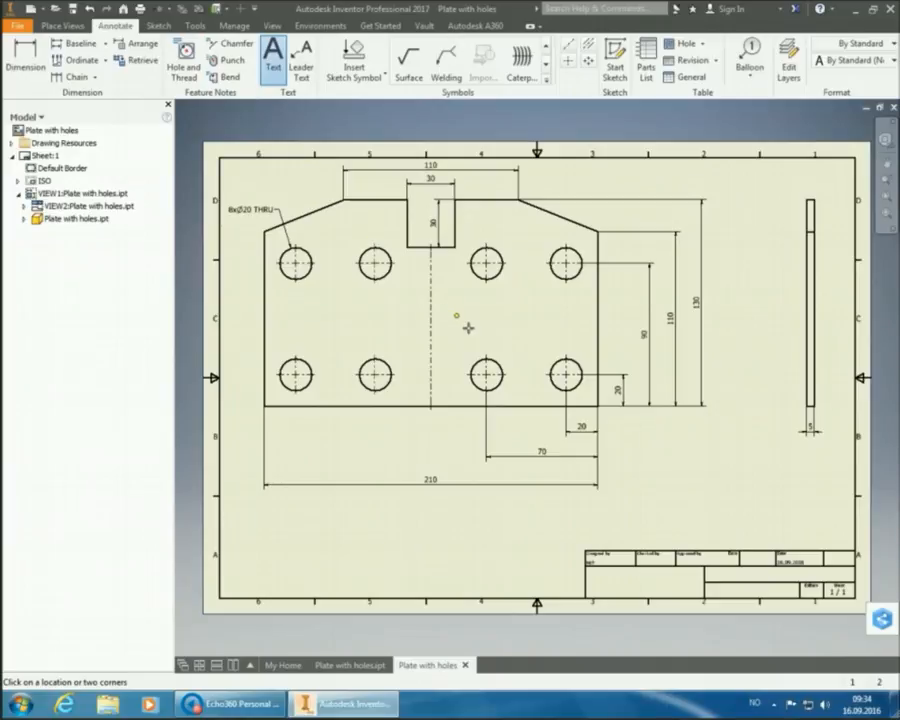
{"action": "left_click", "coordinate": [599, 513]}
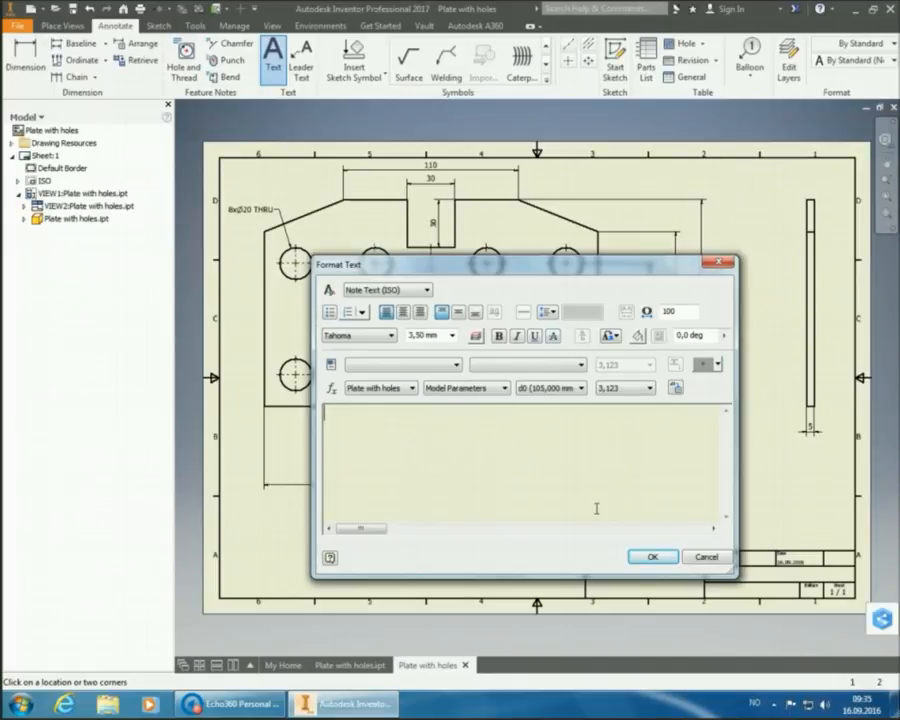
{"action": "type", "text": "General tolera"}
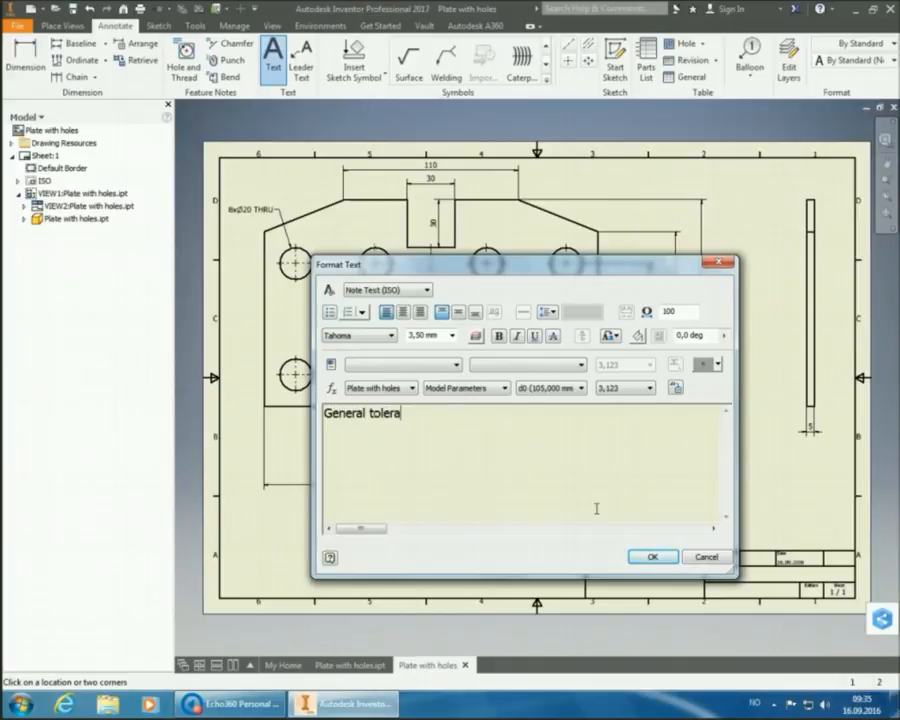
{"action": "type", "text": "nces and surface finish"}
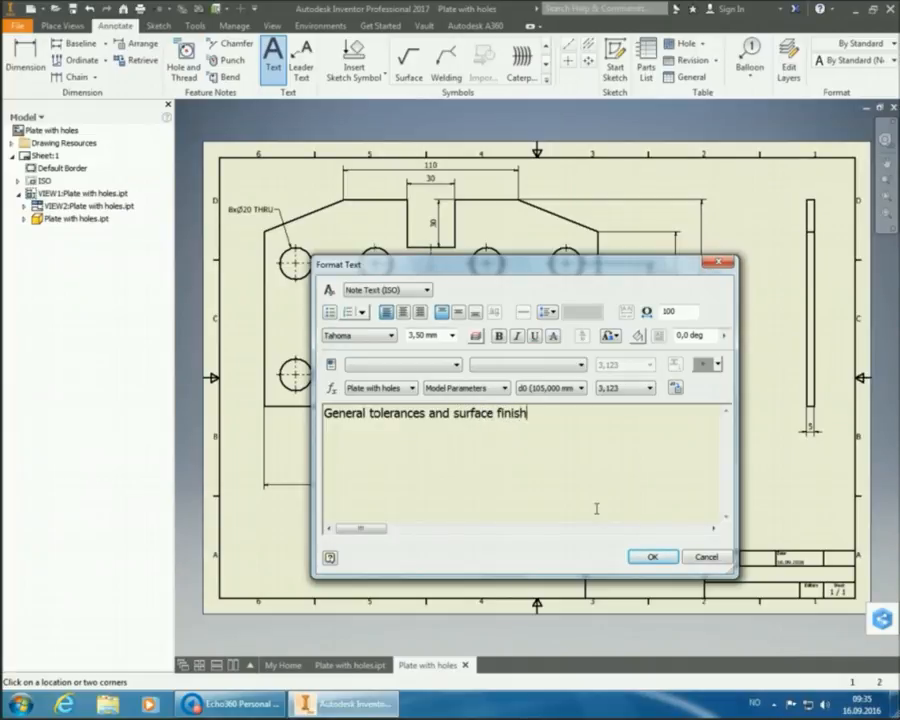
{"action": "key", "text": "Return"}
- Type the second line as 'ISO 2768-1: m ISO 2768-2: K'
{"action": "type", "text": "ISO 2768-1"}
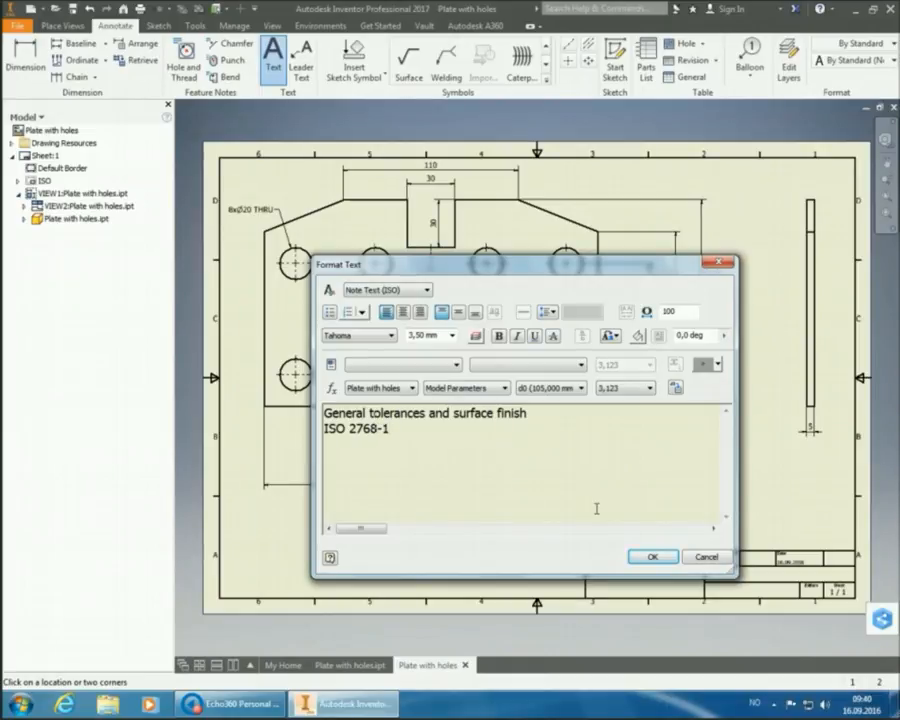
{"action": "type", "text": ":"}
{"action": "type", "text": "m"}
{"action": "type", "text": "ISO 2768"}
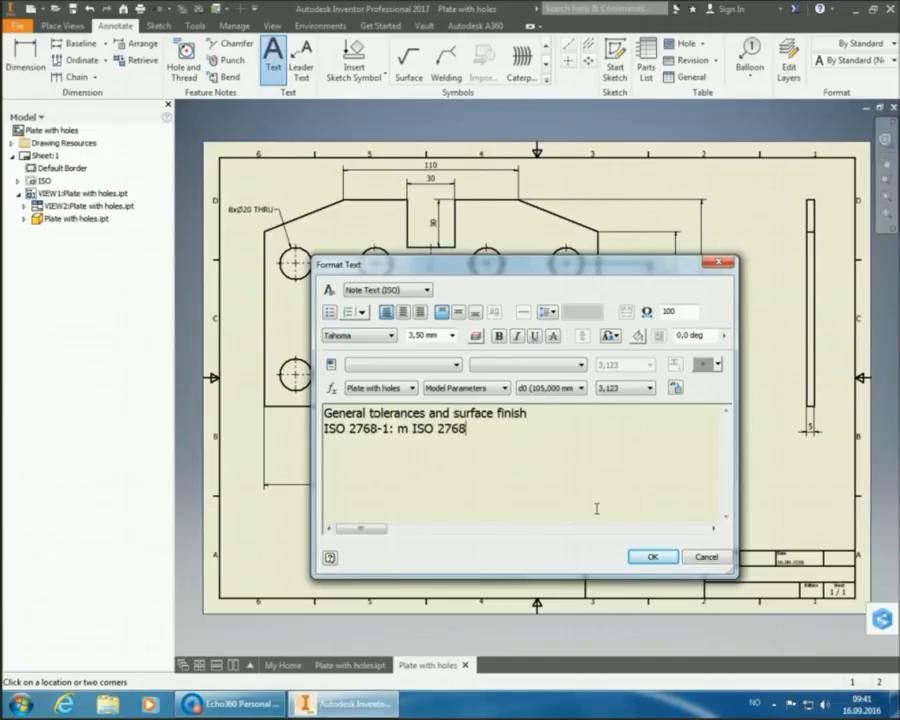
{"action": "type", "text": "-2:"}
{"action": "type", "text": "K"}
- Change the tolerance classes from m to f and K to H
{"action": "key", "text": "Left"}
{"action": "key", "text": "Left"}
{"action": "key", "text": "Left"}
{"action": "key", "text": "Left"}
{"action": "key", "text": "Left"}
{"action": "key", "text": "Left"}
{"action": "key", "text": "Left"}
{"action": "key", "text": "Left"}
{"action": "key", "text": "Left"}
{"action": "key", "text": "Left"}
{"action": "key", "text": "Left"}
{"action": "key", "text": "Left"}
{"action": "key", "text": "Left"}
{"action": "key", "text": "Left"}
{"action": "key", "text": "Left"}
{"action": "key", "text": "Right"}
{"action": "key", "text": "shift+Right"}
{"action": "type", "text": "f"}
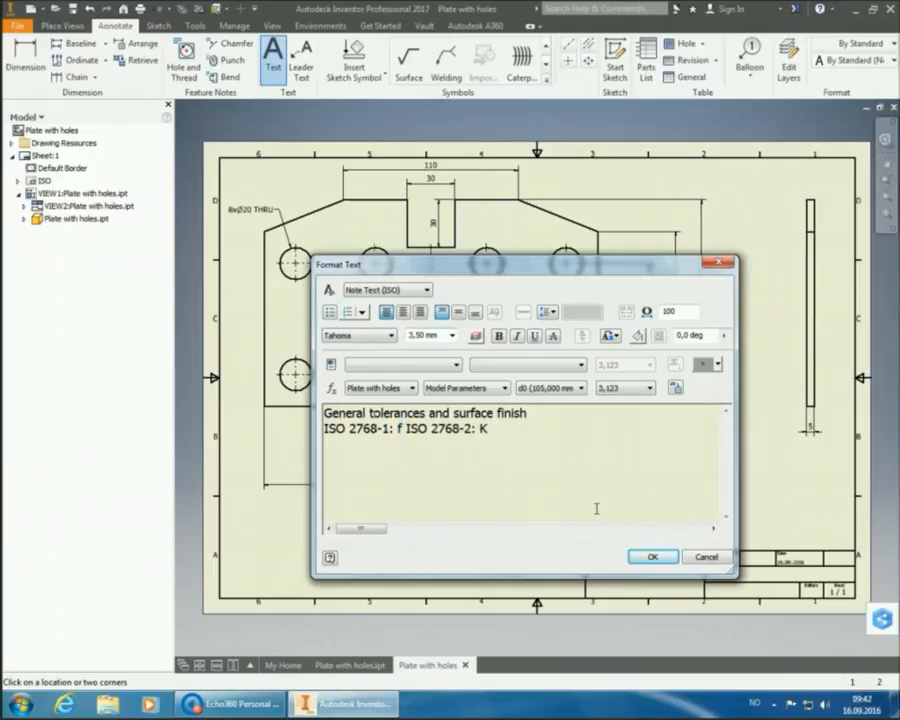
{"action": "key", "text": "Right"}
{"action": "key", "text": "Right"}
{"action": "key", "text": "Right"}
{"action": "key", "text": "Right"}
{"action": "key", "text": "Right"}
{"action": "key", "text": "Right"}
{"action": "key", "text": "Right"}
{"action": "key", "text": "Right"}
{"action": "key", "text": "Right"}
{"action": "key", "text": "Right"}
{"action": "key", "text": "Right"}
{"action": "key", "text": "Right"}
{"action": "key", "text": "Right"}
{"action": "key", "text": "shift+Right"}
{"action": "type", "text": "H"}
- Confirm the note text and end the Text command
{"action": "left_click", "coordinate": [648, 557]}
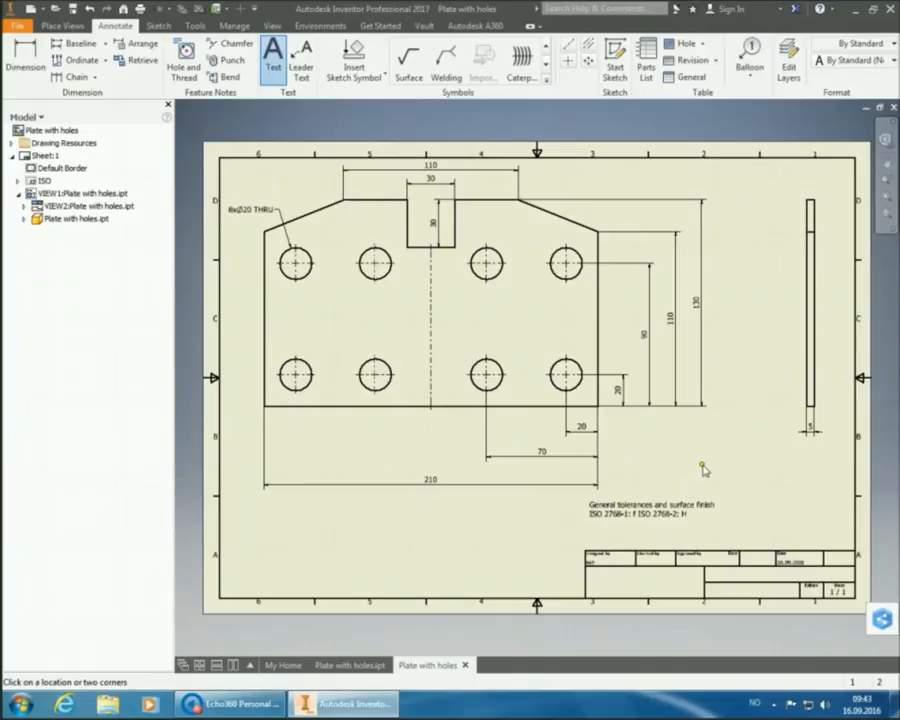
{"action": "right_click", "coordinate": [703, 468]}
{"action": "left_click", "coordinate": [737, 465]}
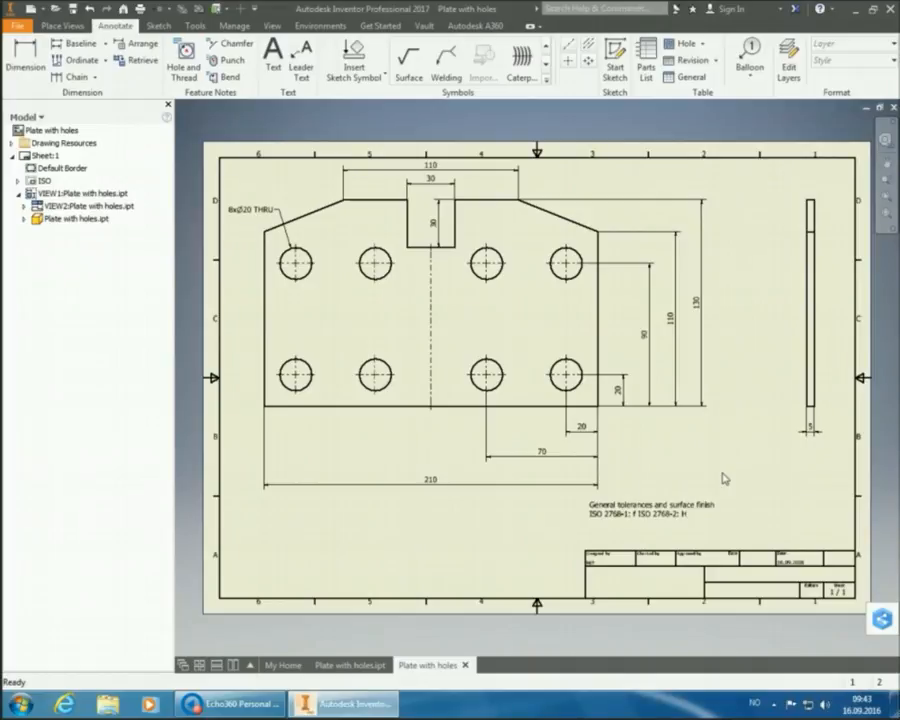
- Move the tolerances note down onto the title block's top edge and deselect it
{"action": "left_click", "coordinate": [683, 513]}
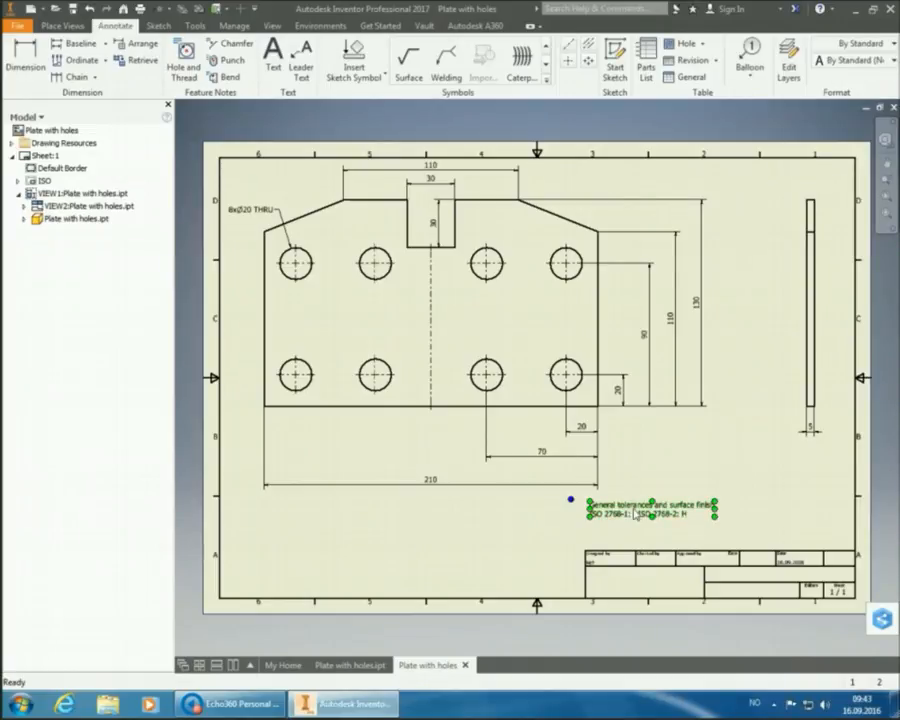
{"action": "left_click_drag", "start_coordinate": [624, 513], "coordinate": [619, 542]}
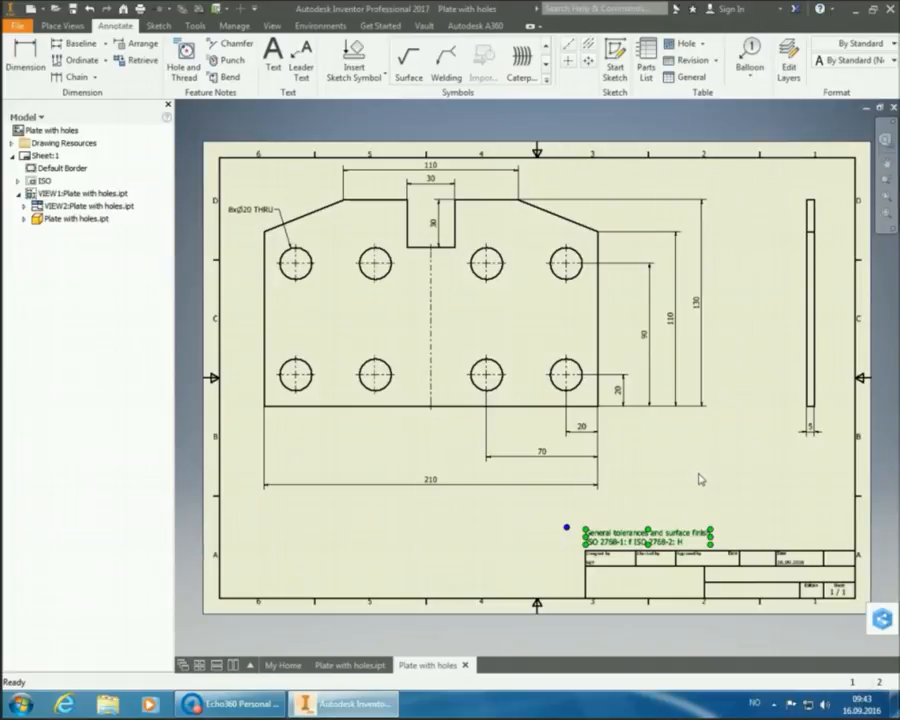
{"action": "left_click", "coordinate": [699, 479]}
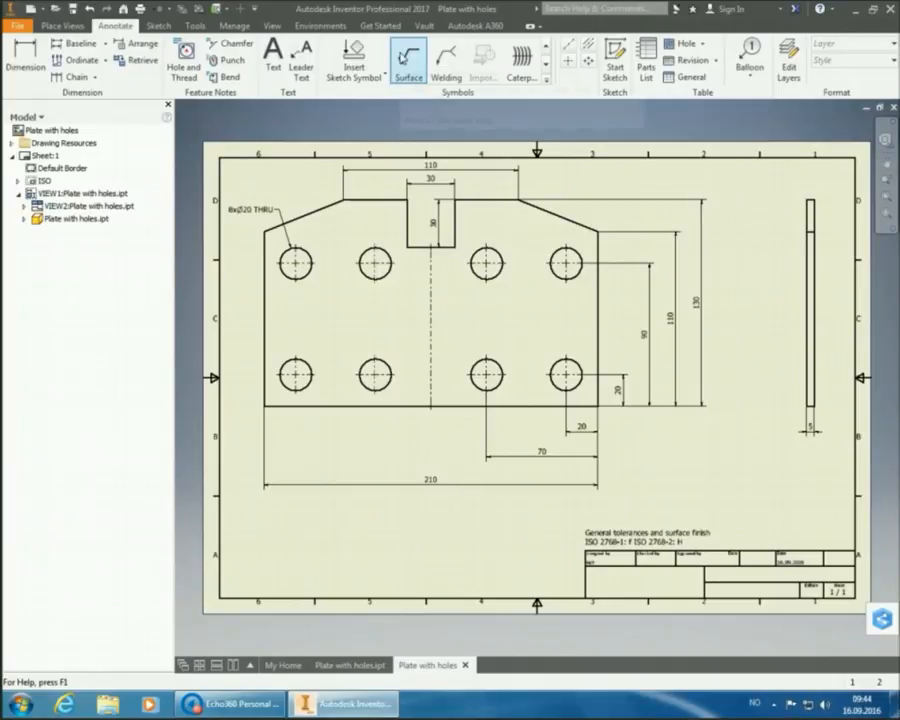
- Anchor a surface texture symbol beside the tolerances note and continue to its settings
{"action": "left_click", "coordinate": [402, 56]}
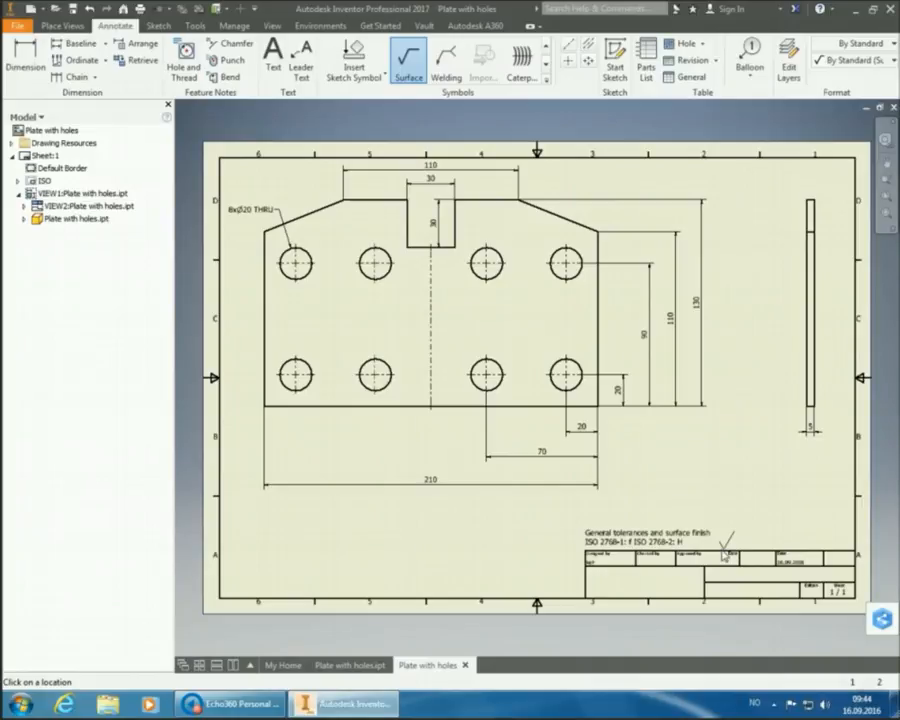
{"action": "right_click", "coordinate": [724, 553]}
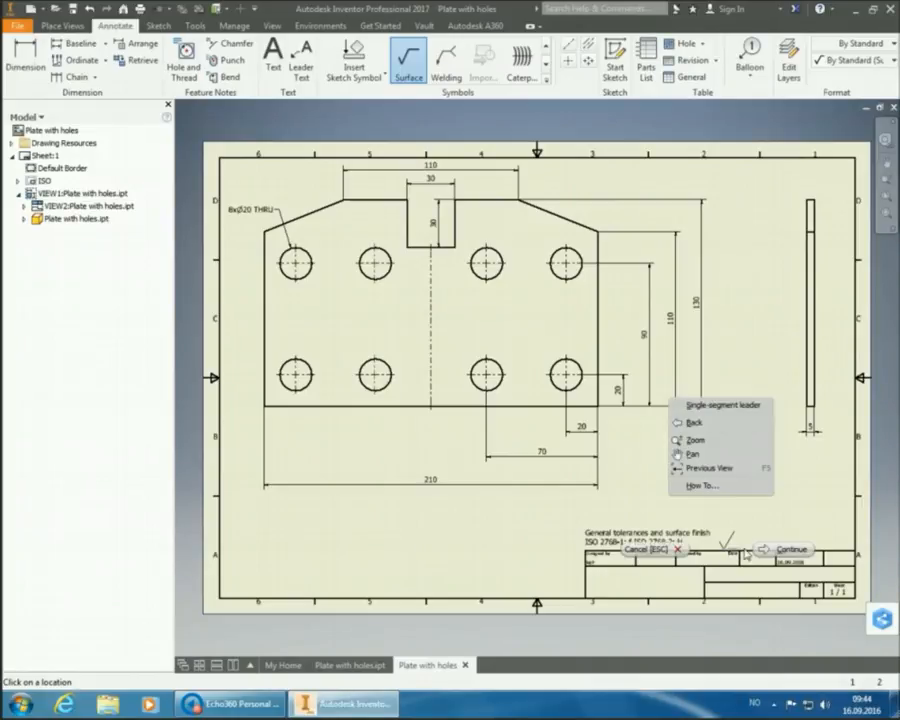
{"action": "left_click", "coordinate": [768, 550]}
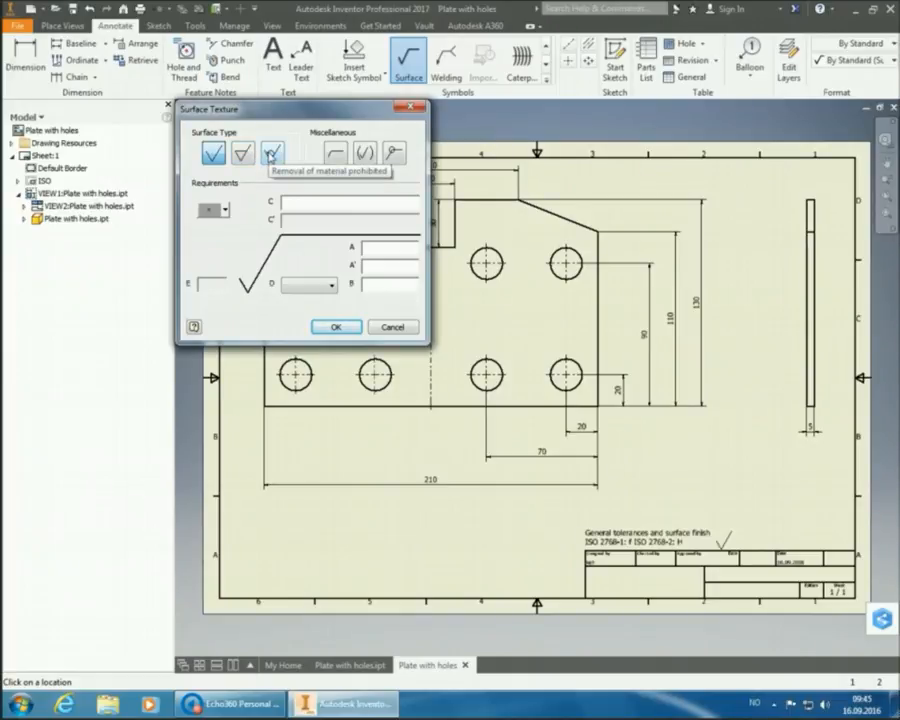
- Set the symbol to material removal required with roughness Ra 6.3 and confirm
{"action": "left_click", "coordinate": [270, 155]}
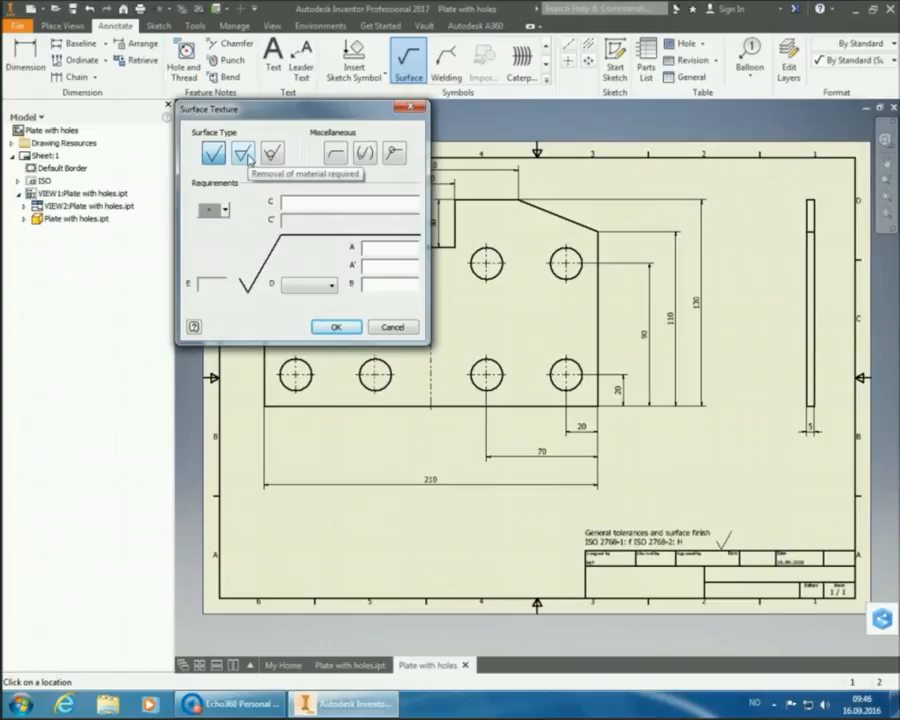
{"action": "left_click", "coordinate": [246, 154]}
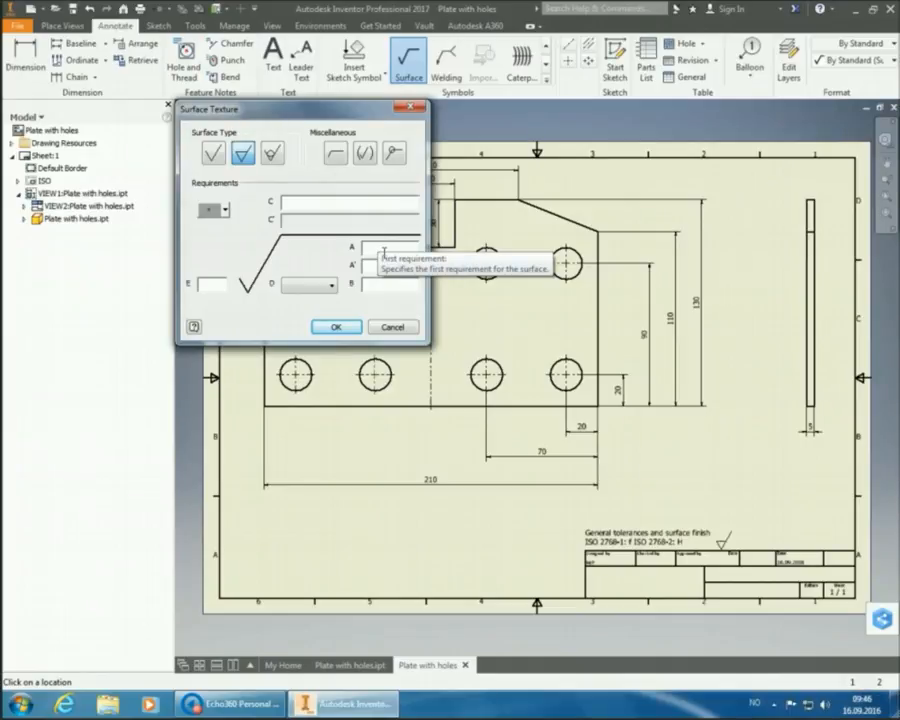
{"action": "left_click", "coordinate": [384, 253]}
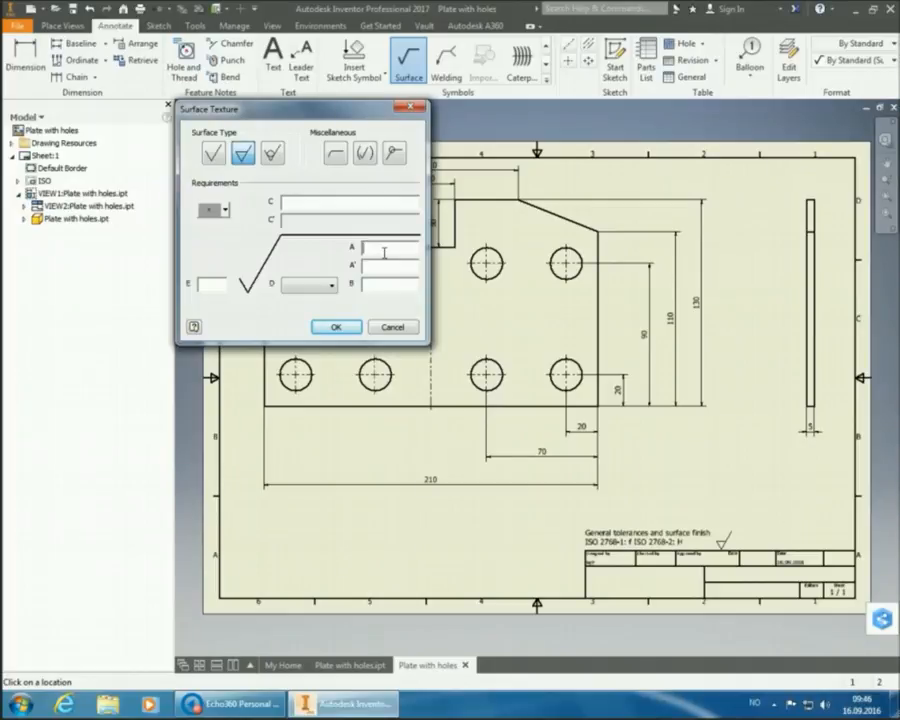
{"action": "type", "text": "Ra"}
{"action": "type", "text": "6.3"}
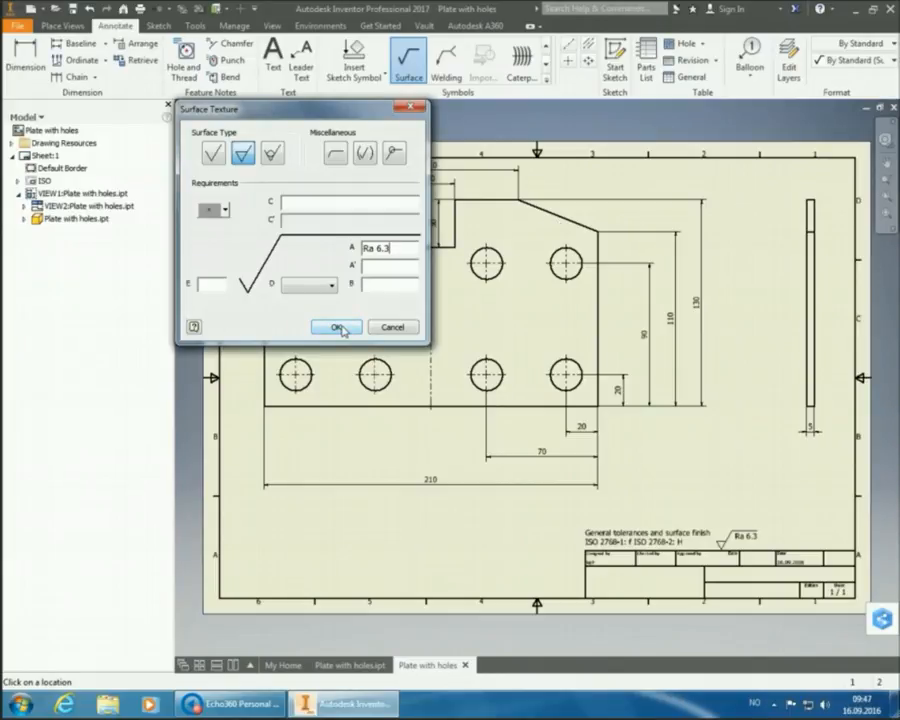
{"action": "left_click", "coordinate": [341, 330]}
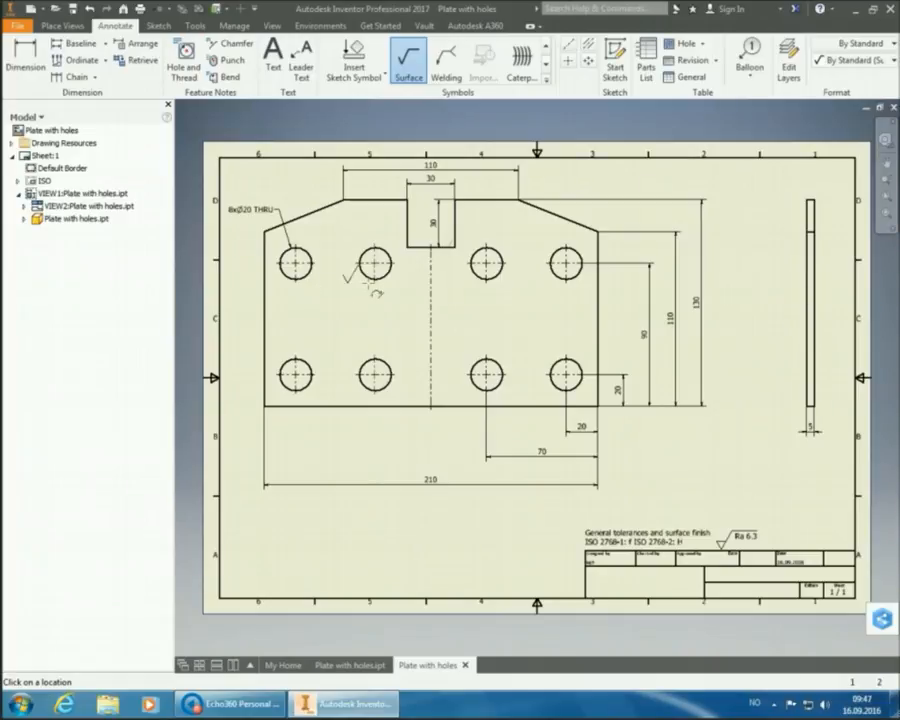
{"action": "right_click", "coordinate": [761, 251]}
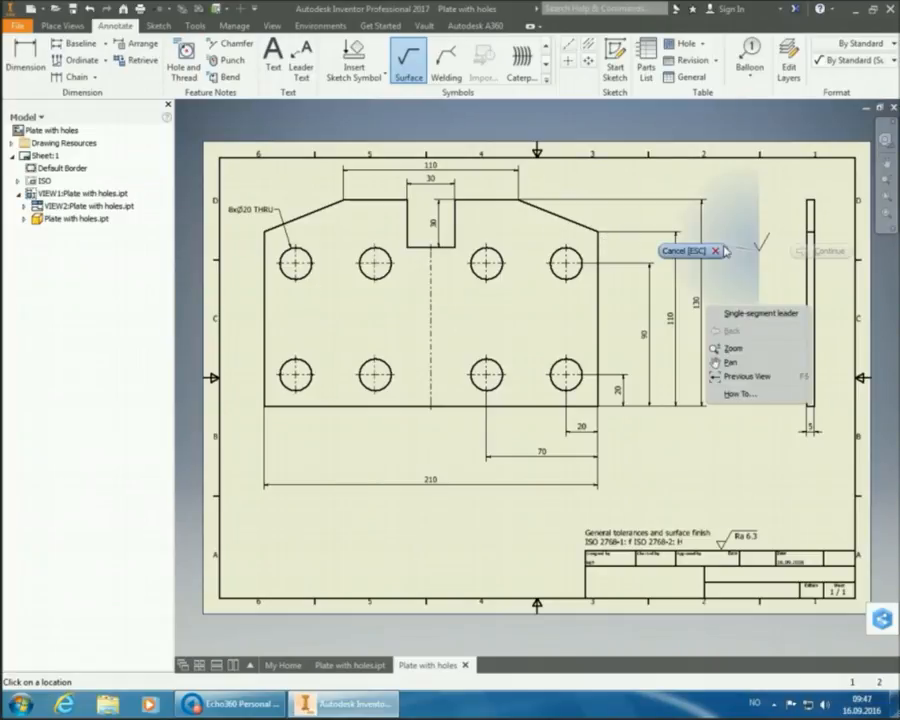
{"action": "left_click", "coordinate": [718, 251]}
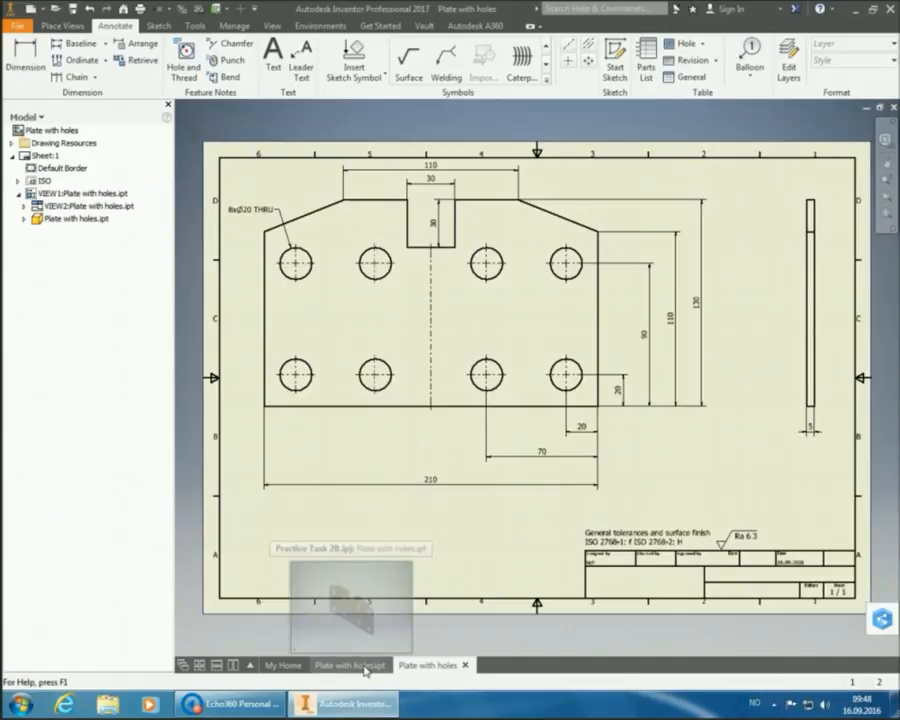
{"action": "left_click", "coordinate": [365, 668]}
{"action": "left_click", "coordinate": [413, 668]}
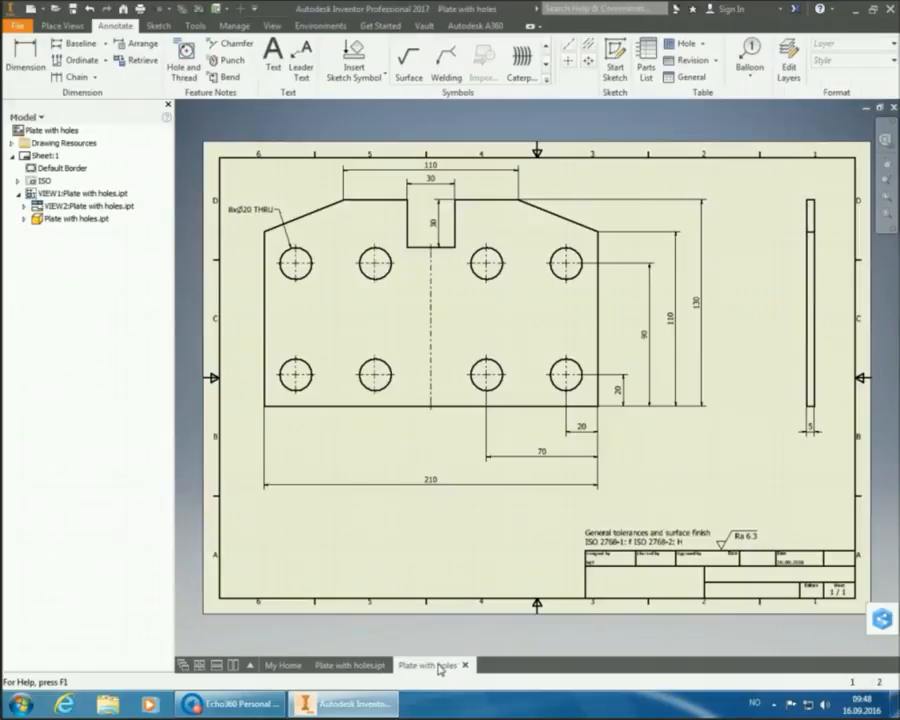
{"action": "mouse_move", "coordinate": [360, 667]}
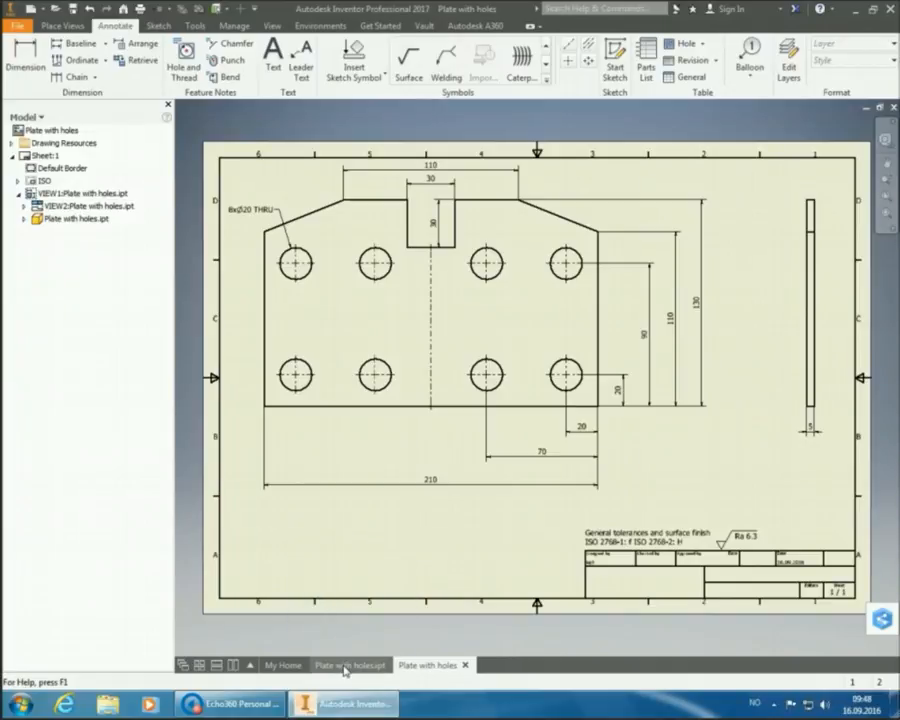
- Switch to the Plate with holes.ipt part model
{"action": "left_click", "coordinate": [345, 667]}
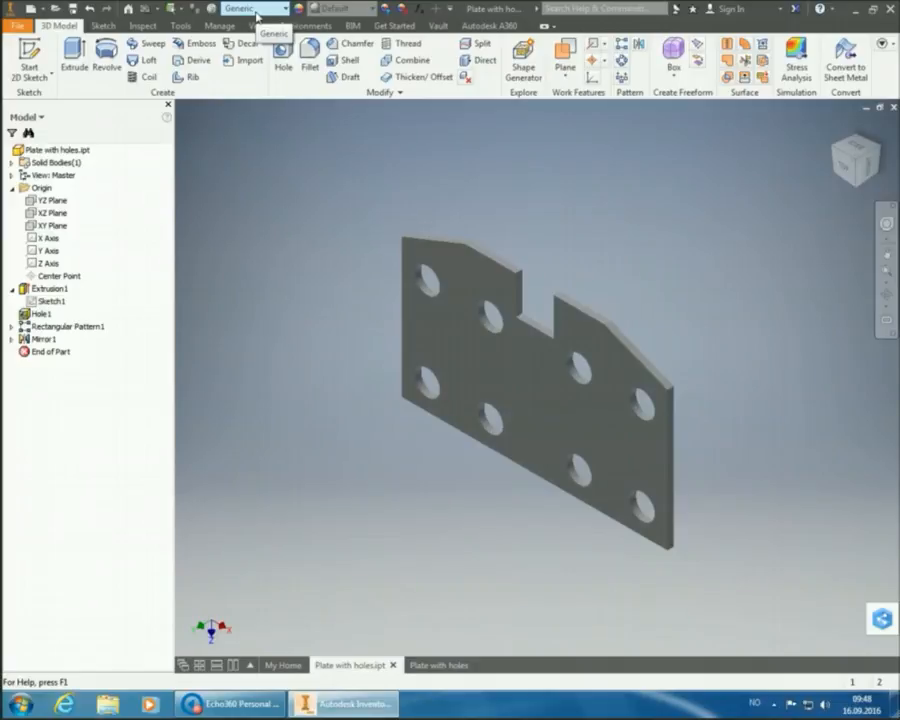
- Change the plate part's material from Generic to ABS Plastic
{"action": "left_click", "coordinate": [257, 11]}
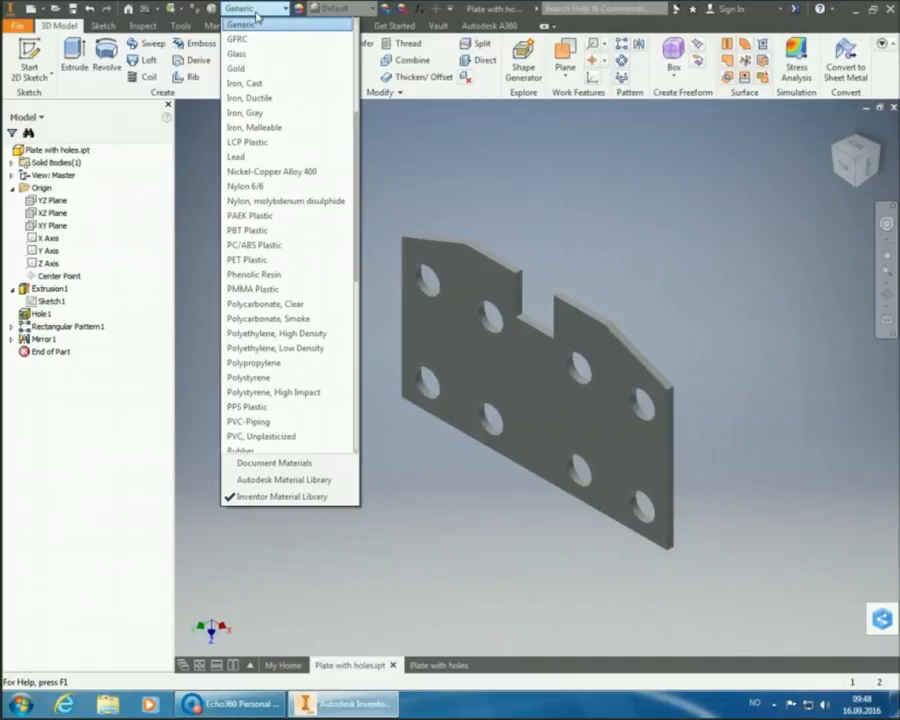
{"action": "scroll", "coordinate": [281, 57], "scroll_direction": "up", "scroll_amount": 5}
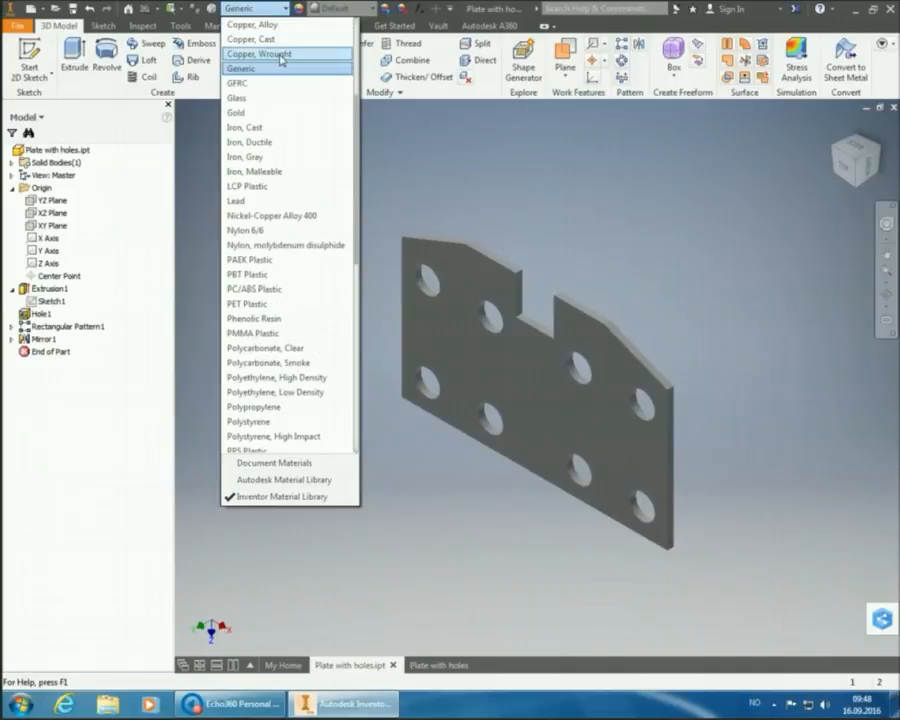
{"action": "scroll", "coordinate": [281, 57], "scroll_direction": "up", "scroll_amount": 1}
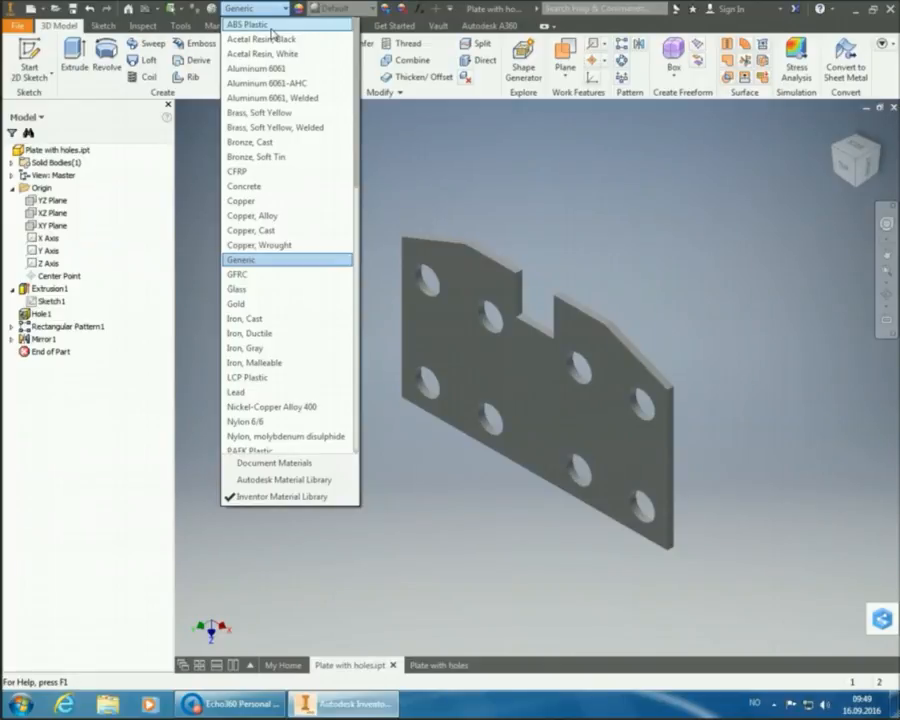
{"action": "left_click", "coordinate": [271, 28]}
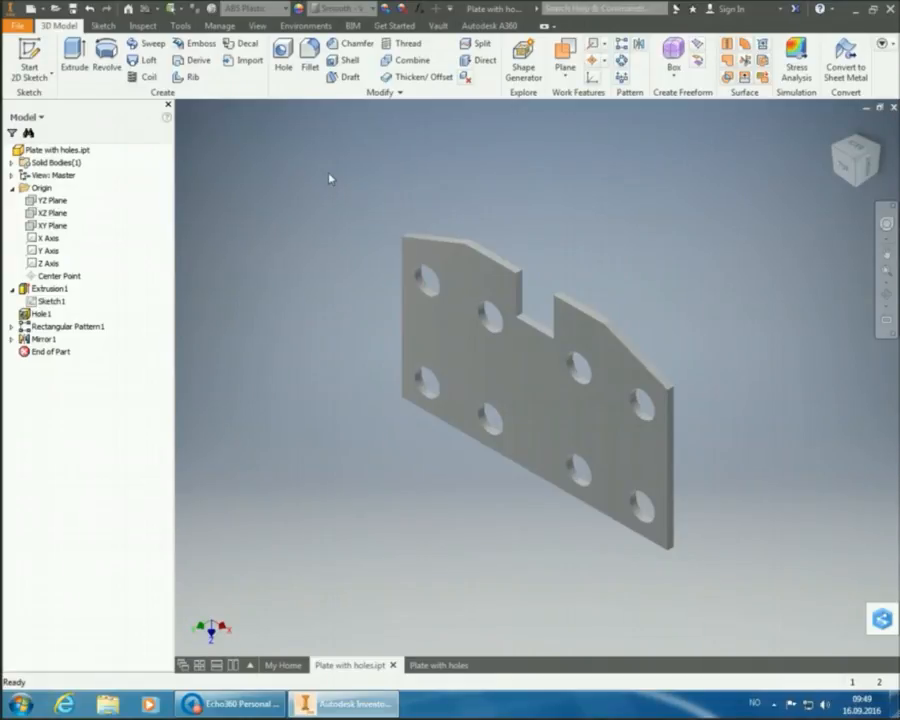
{"action": "mouse_move", "coordinate": [444, 666]}
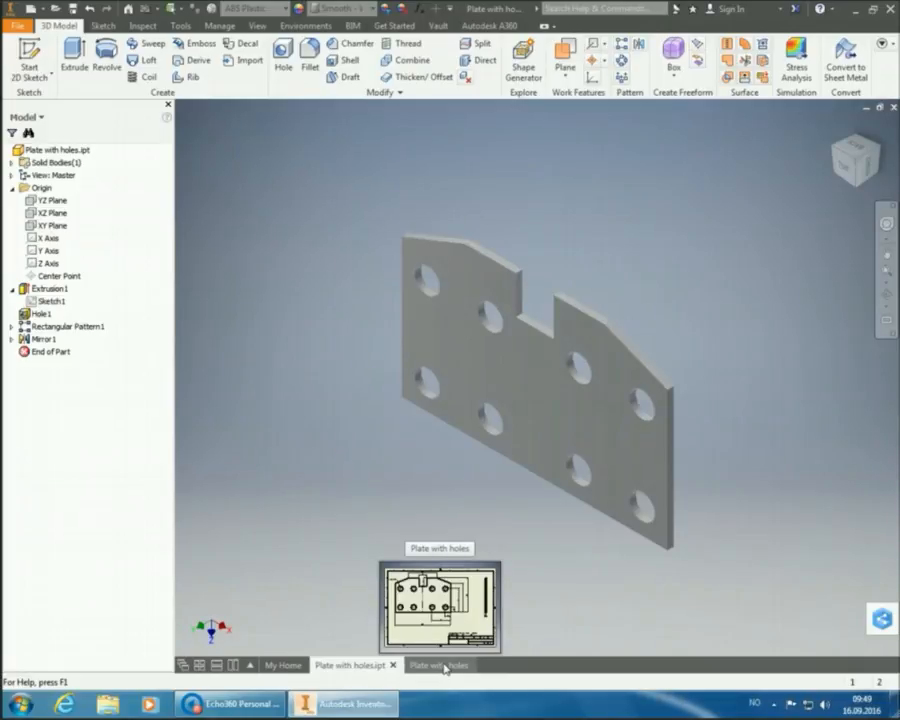
- Return to the Plate with holes drawing sheet
{"action": "left_click", "coordinate": [444, 668]}
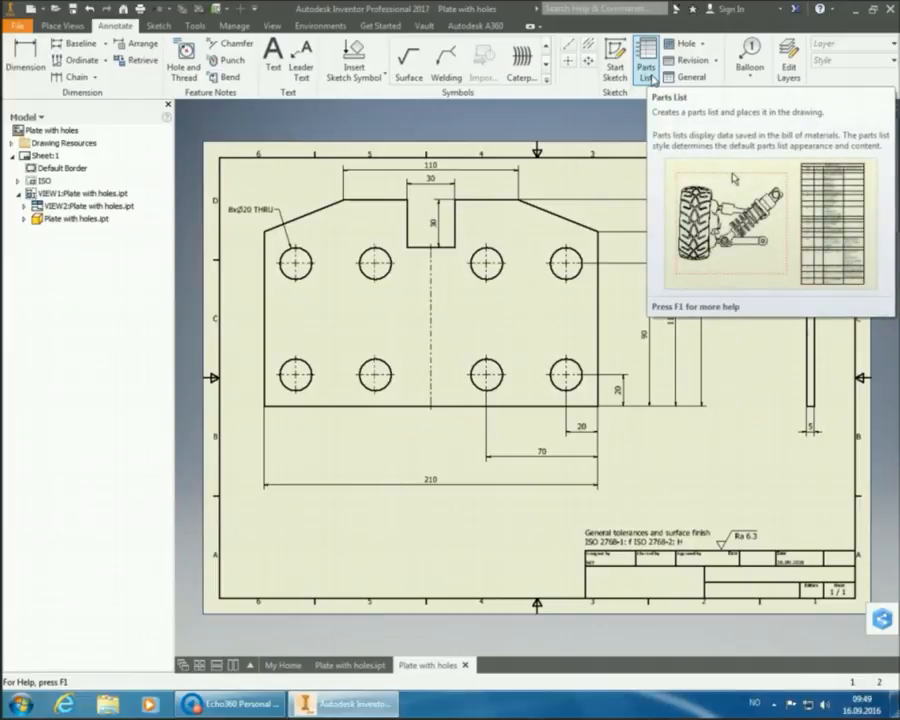
- Insert a parts list sourced from the plate part and place it above the title block
{"action": "left_click", "coordinate": [648, 75]}
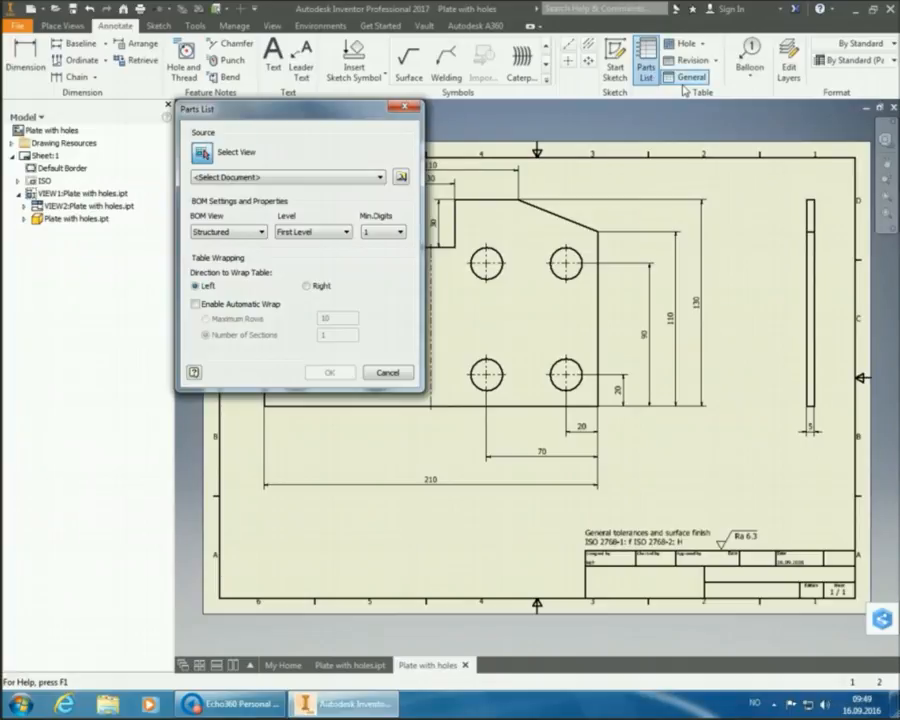
{"action": "left_click", "coordinate": [603, 217]}
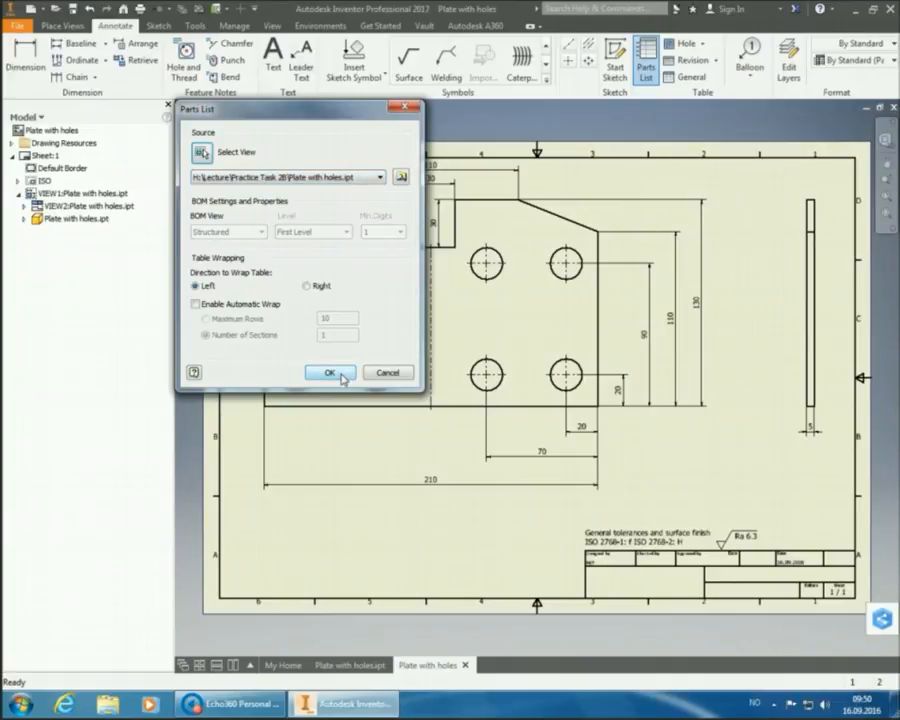
{"action": "left_click", "coordinate": [331, 373]}
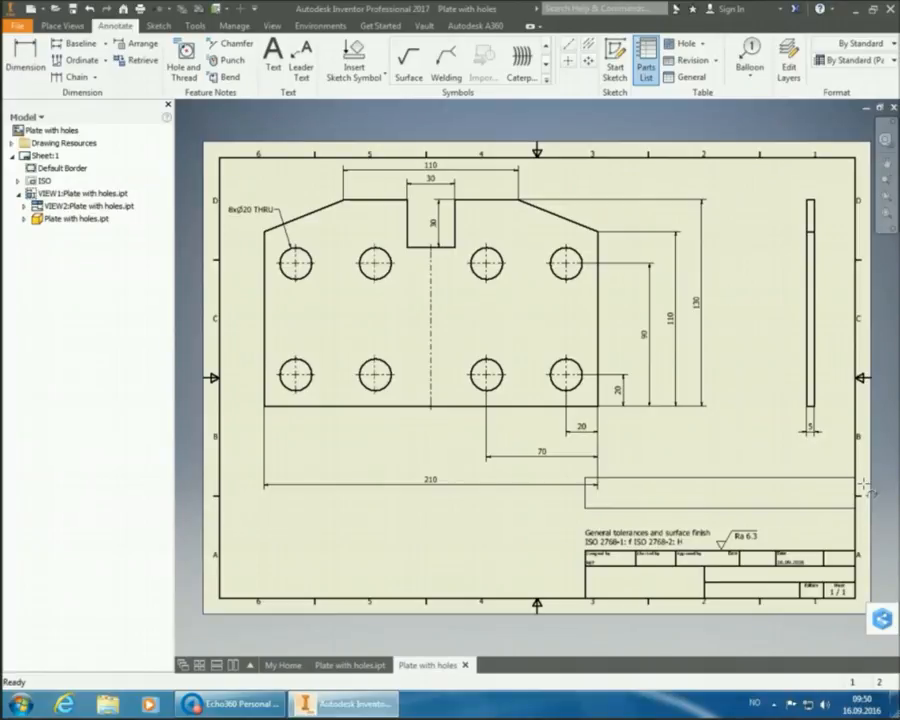
{"action": "left_click", "coordinate": [866, 487]}
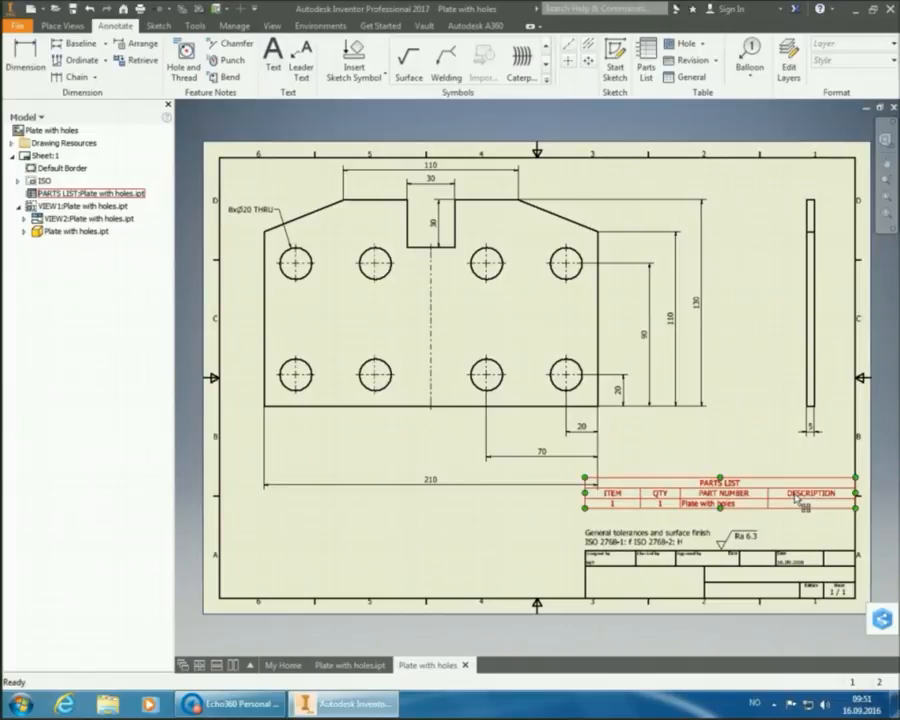
- Hide the PARTS LIST title in the parts list's table layout
{"action": "double_click", "coordinate": [797, 498]}
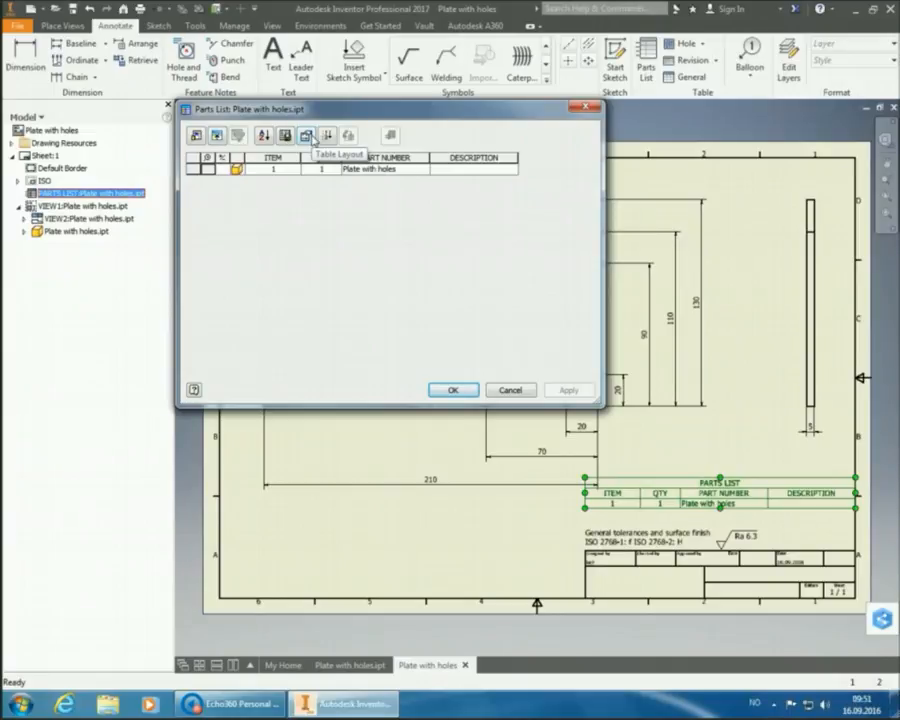
{"action": "left_click", "coordinate": [307, 136]}
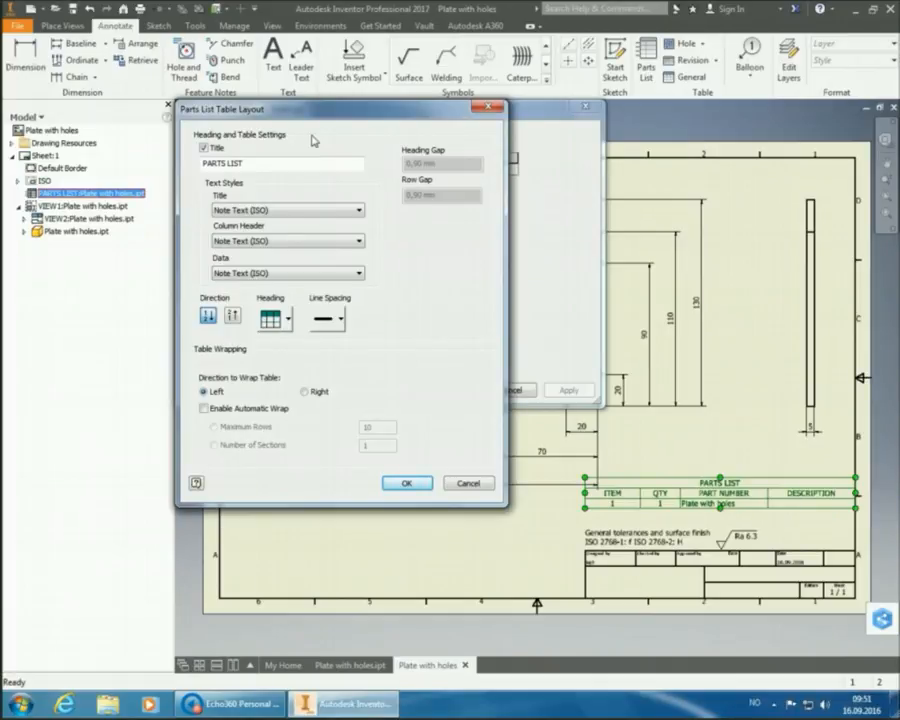
{"action": "left_click", "coordinate": [204, 148]}
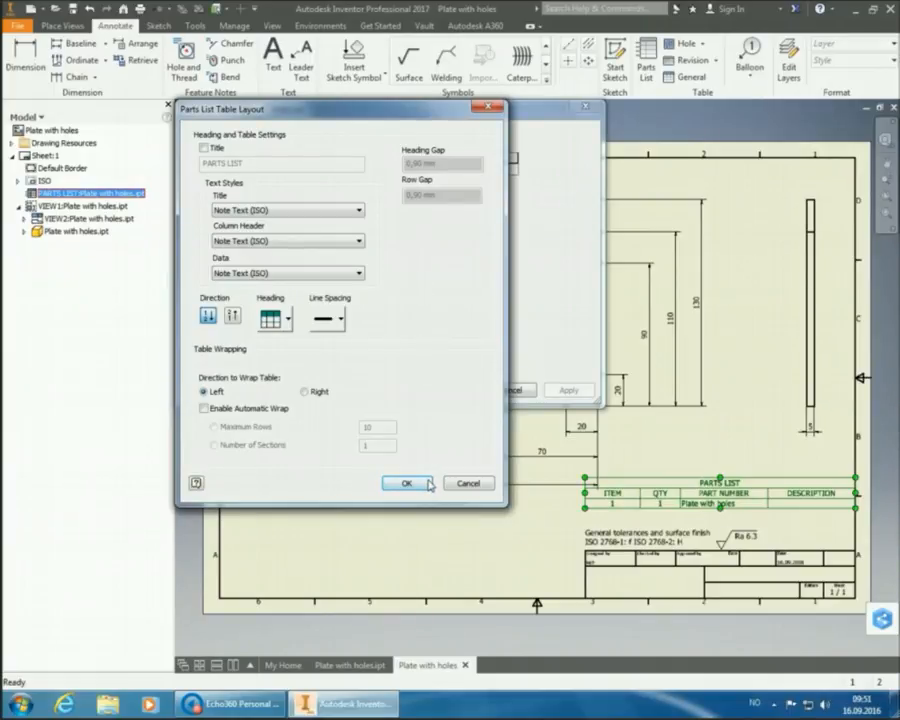
{"action": "left_click", "coordinate": [427, 484]}
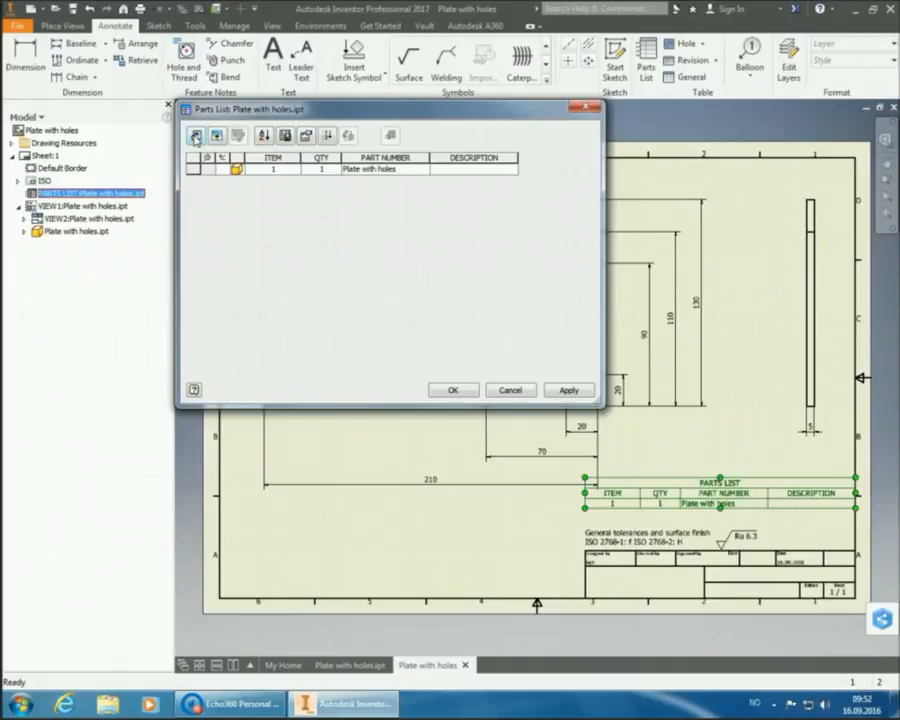
- Replace the ITEM, QTY, PART NUMBER and DESCRIPTION columns with a single MATERIAL column
{"action": "left_click", "coordinate": [196, 139]}
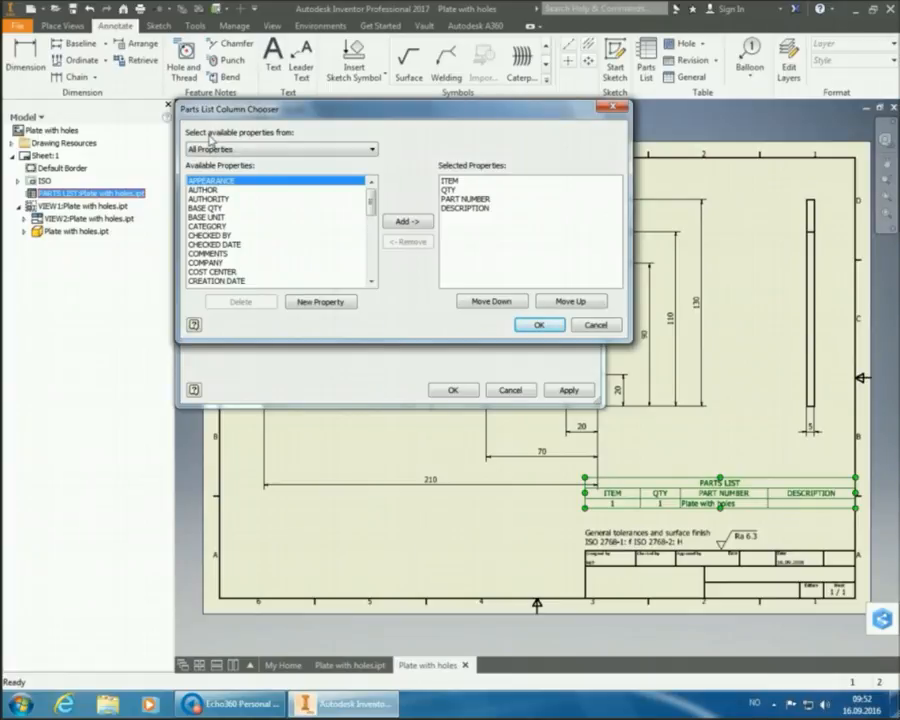
{"action": "left_click", "coordinate": [477, 184]}
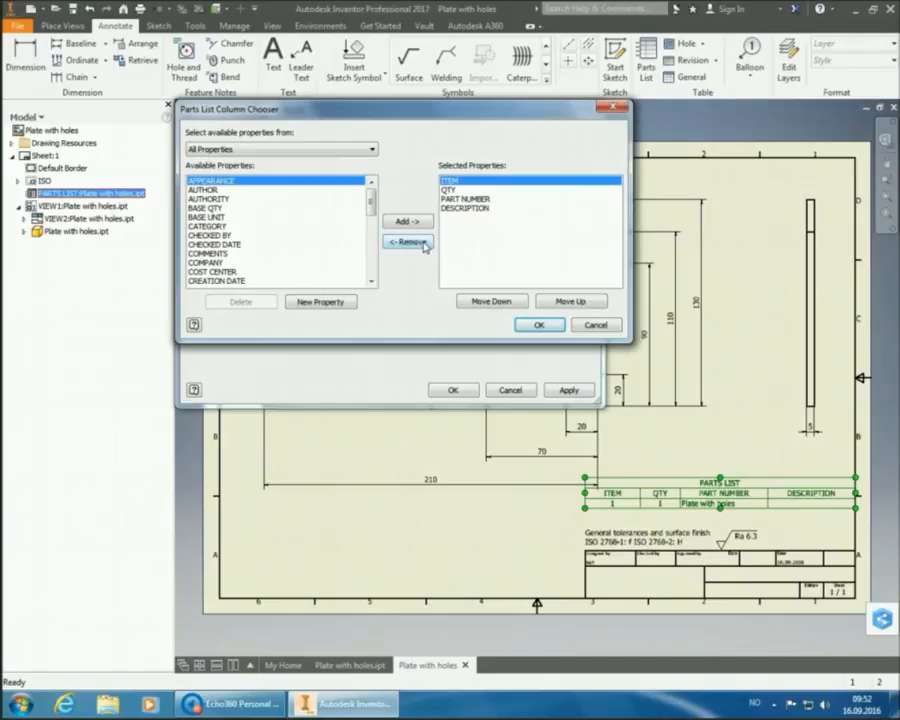
{"action": "left_click", "coordinate": [420, 243]}
{"action": "left_click", "coordinate": [420, 243]}
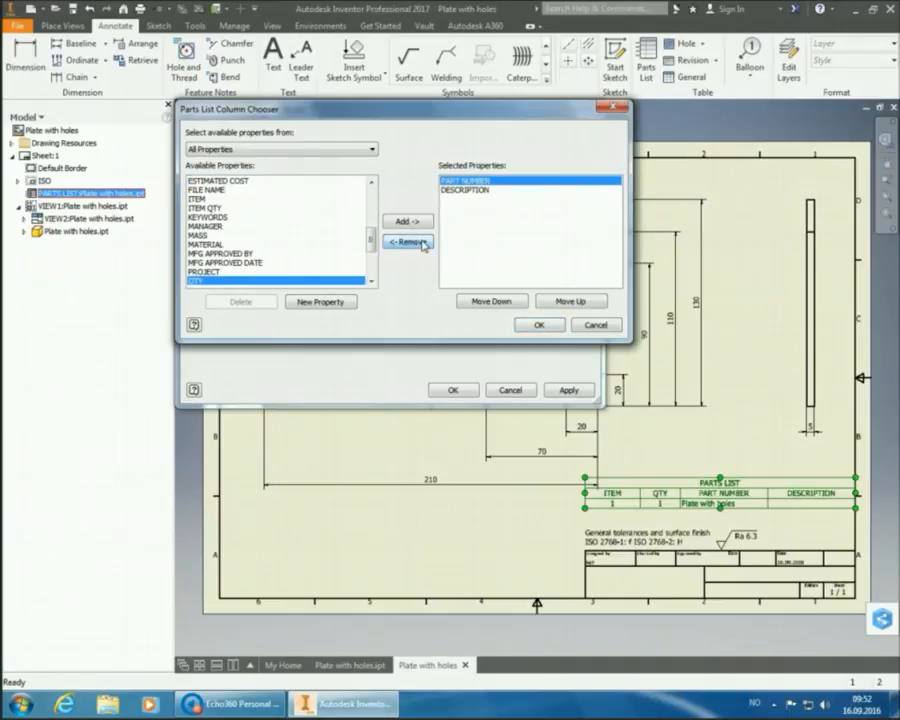
{"action": "left_click", "coordinate": [421, 243]}
{"action": "left_click", "coordinate": [421, 243]}
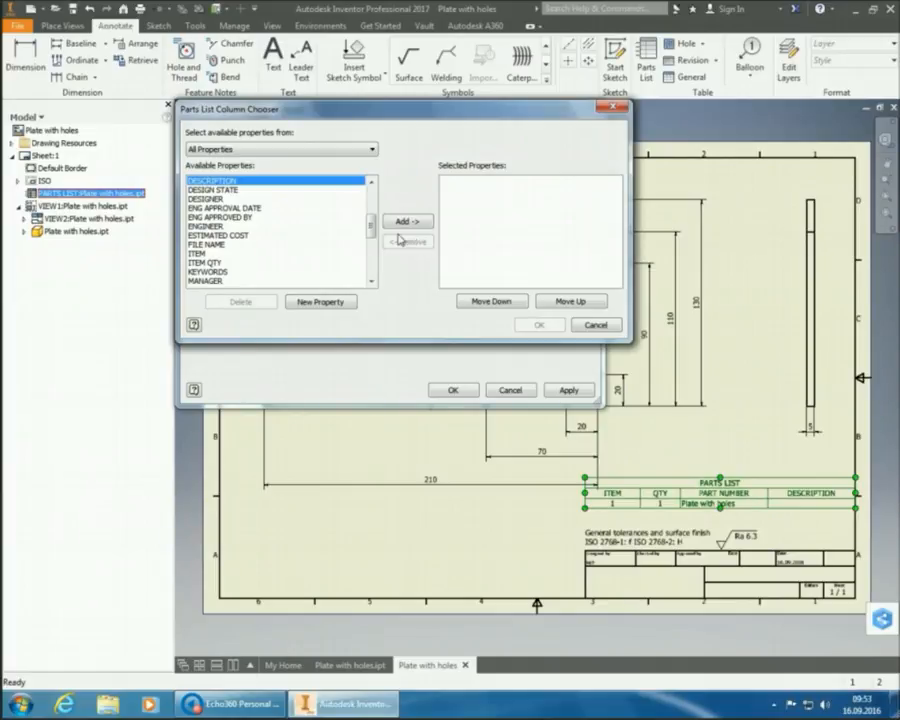
{"action": "left_click", "coordinate": [295, 227]}
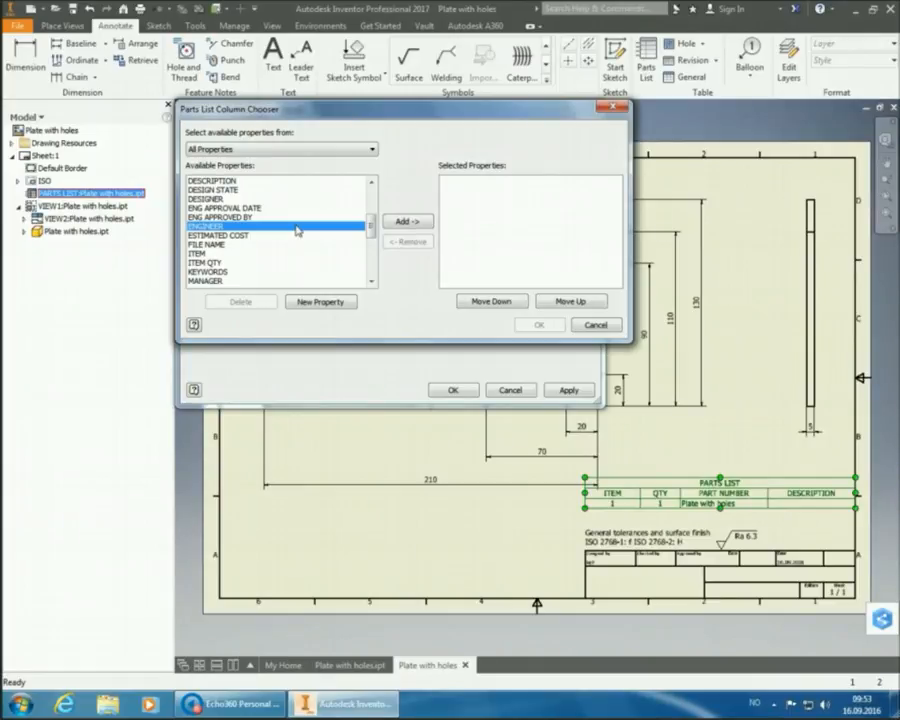
{"action": "scroll", "coordinate": [296, 228], "scroll_direction": "down", "scroll_amount": 2}
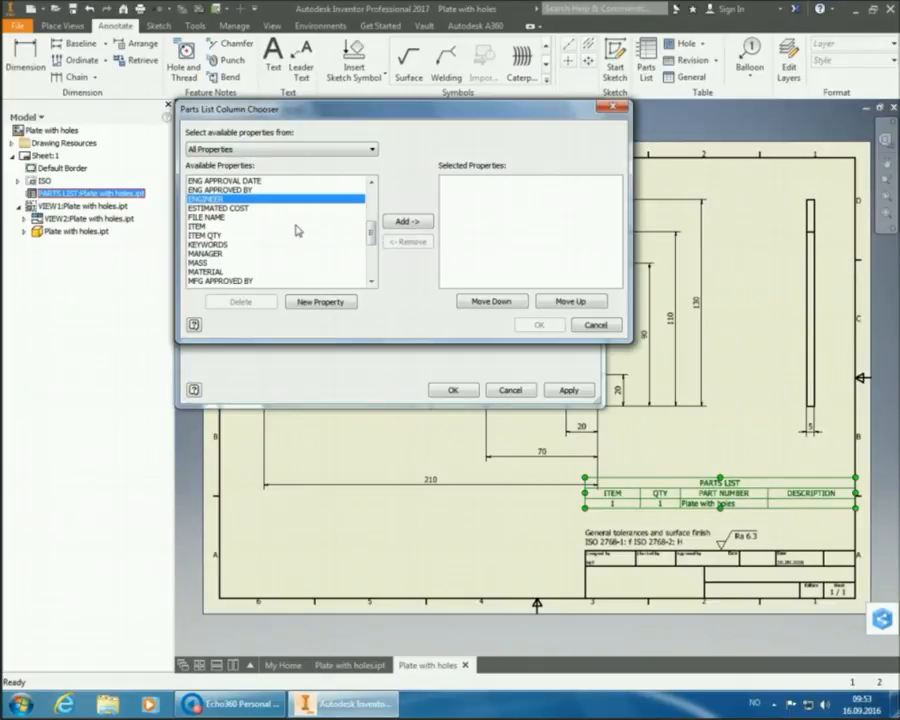
{"action": "left_click", "coordinate": [219, 245]}
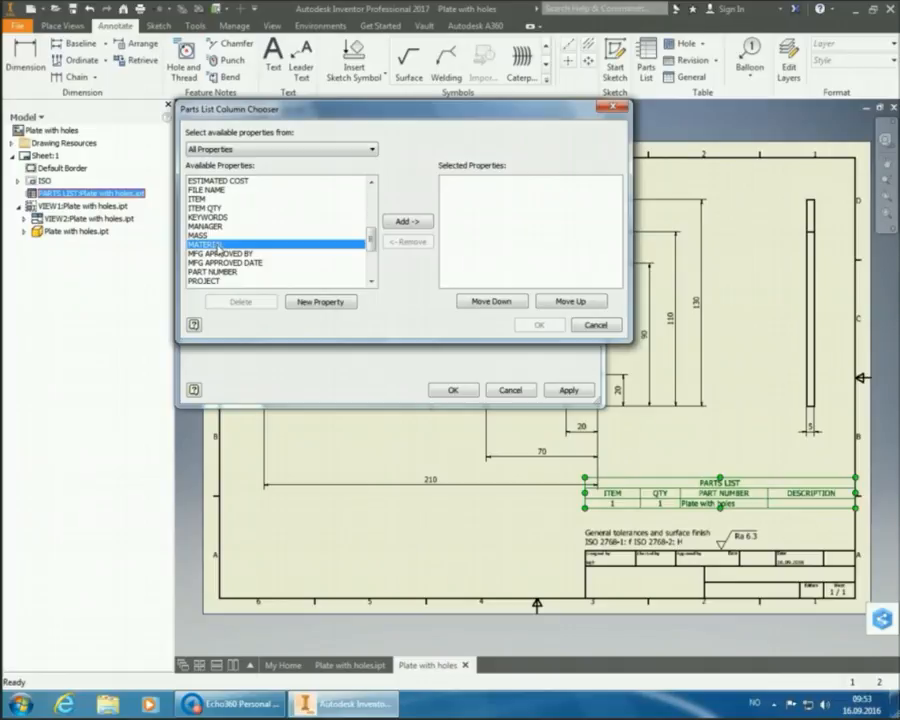
{"action": "left_click", "coordinate": [404, 222]}
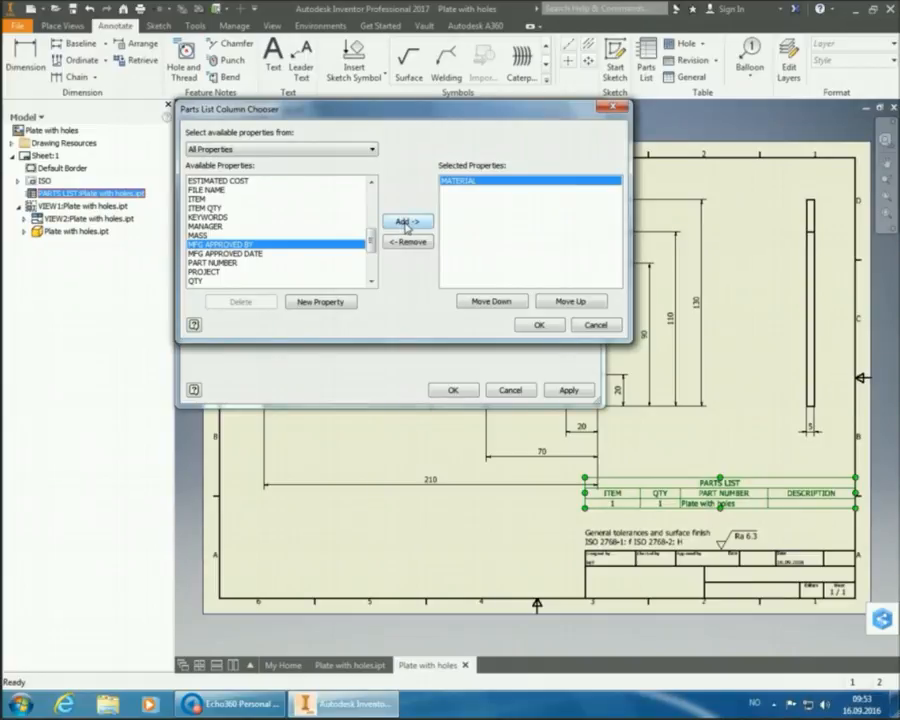
{"action": "left_click", "coordinate": [539, 326]}
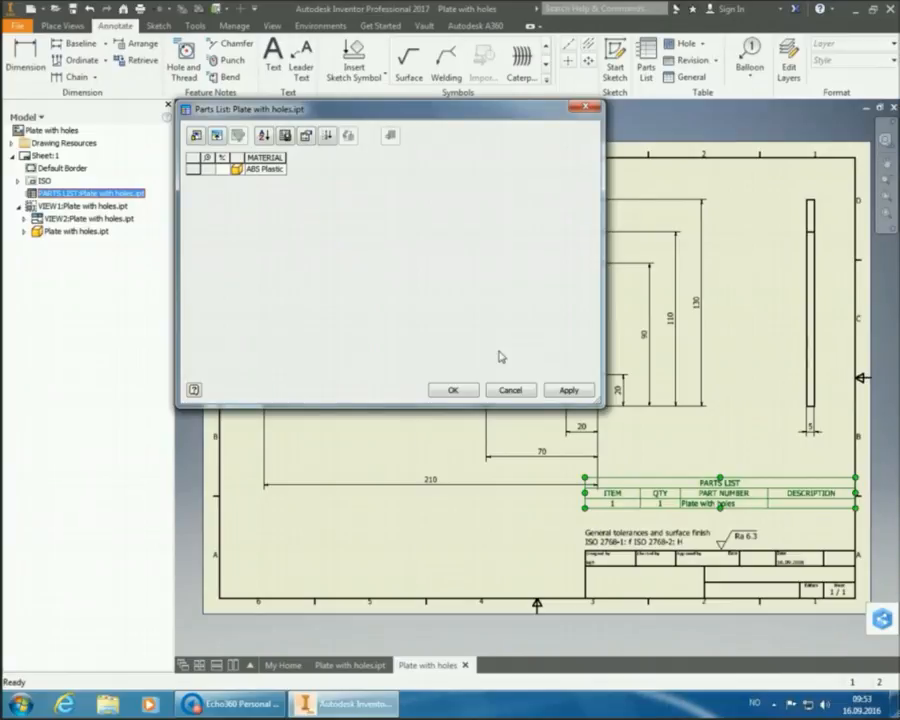
- Apply the MATERIAL-only parts list and drag it down onto the title block's top-right corner
{"action": "left_click", "coordinate": [569, 390]}
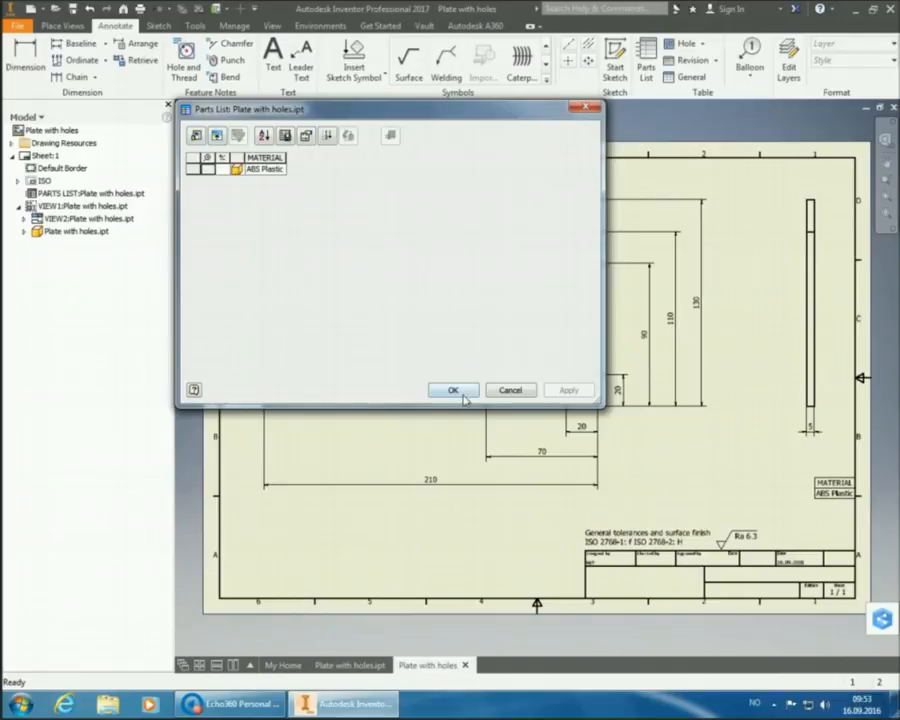
{"action": "left_click", "coordinate": [460, 392]}
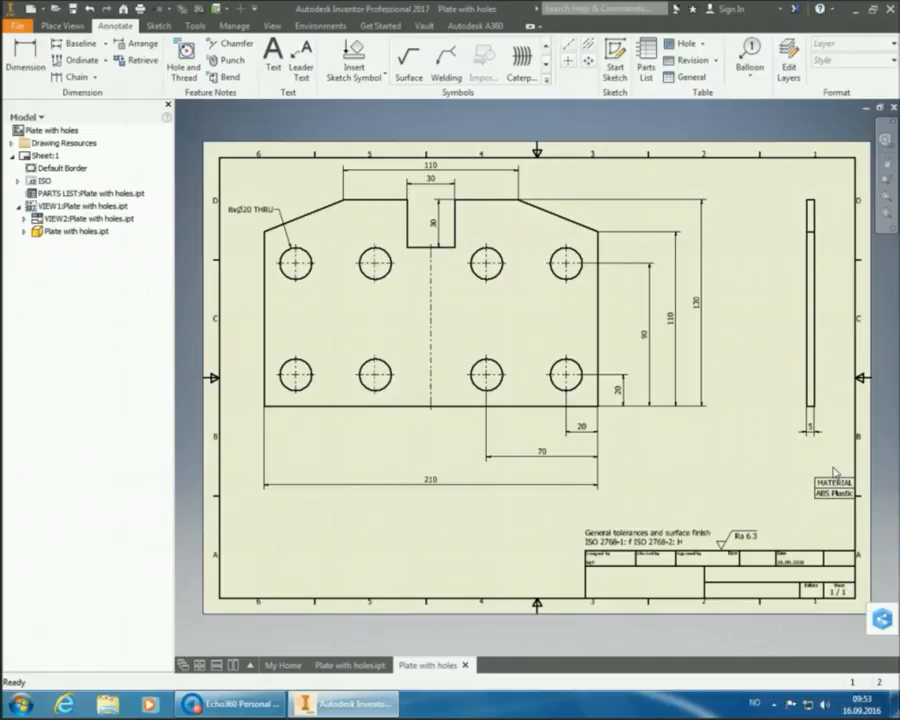
{"action": "left_click", "coordinate": [836, 484]}
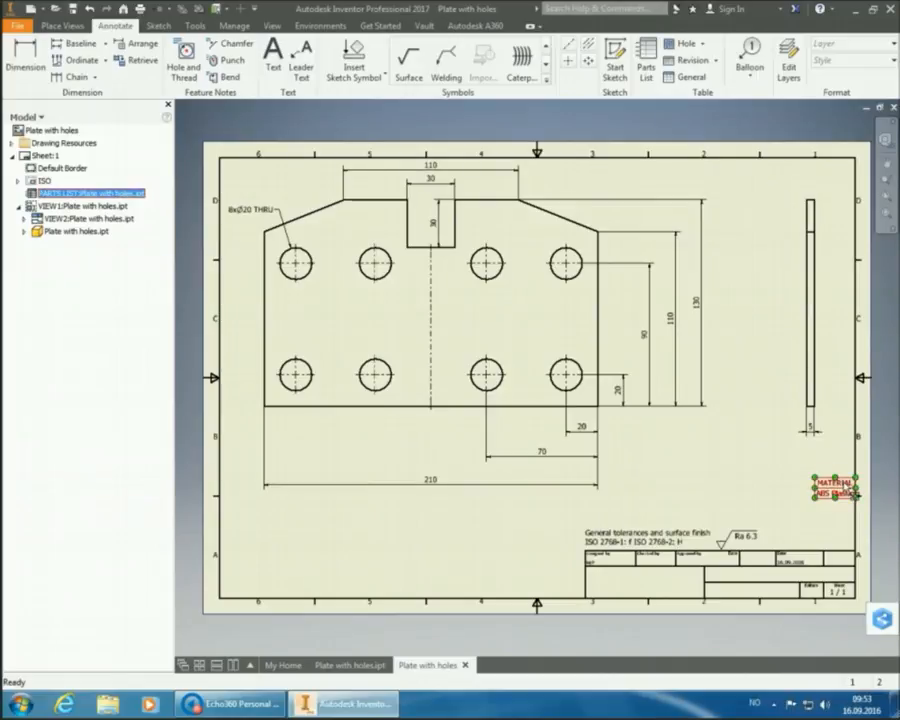
{"action": "left_click_drag", "start_coordinate": [843, 490], "coordinate": [838, 541]}
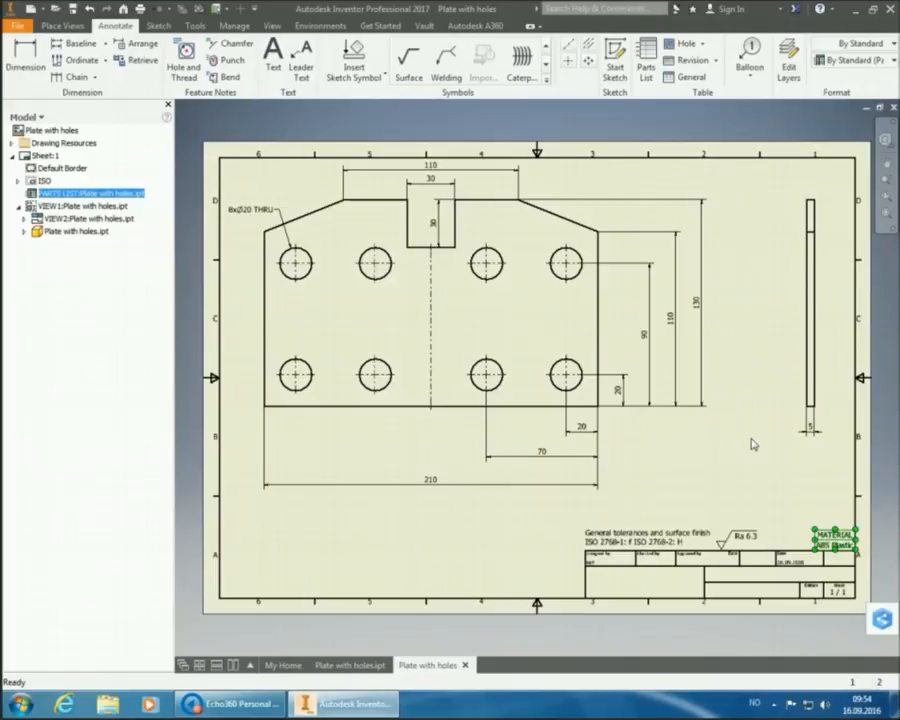
{"action": "left_click", "coordinate": [712, 467]}
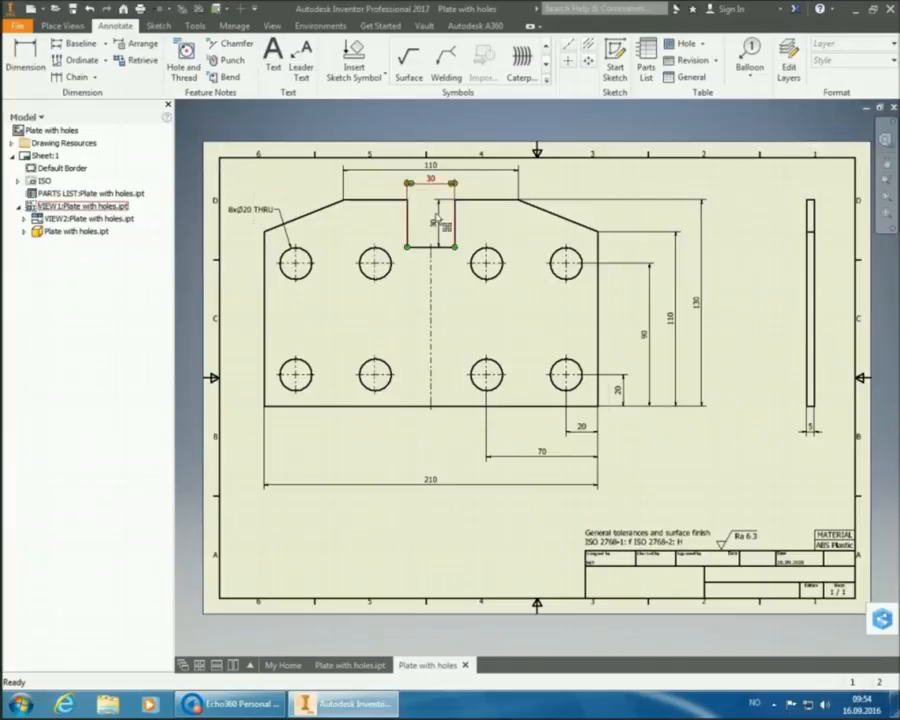
- Add a lower-left text note reading 'Notes:' and '1. Break sharp edges, 0.2 x 45°'
{"action": "left_click", "coordinate": [283, 68]}
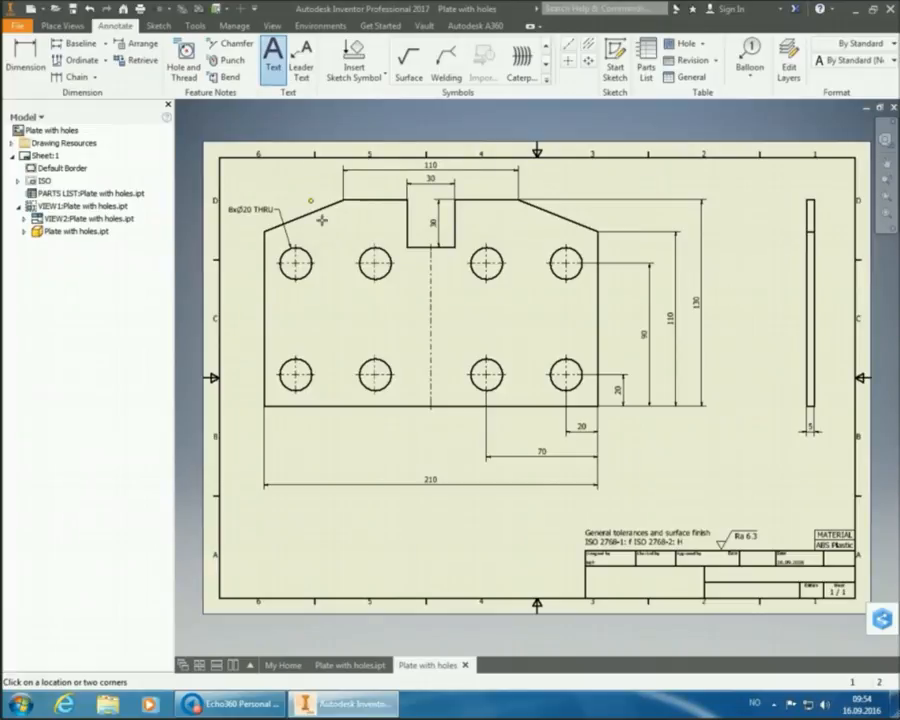
{"action": "left_click", "coordinate": [249, 544]}
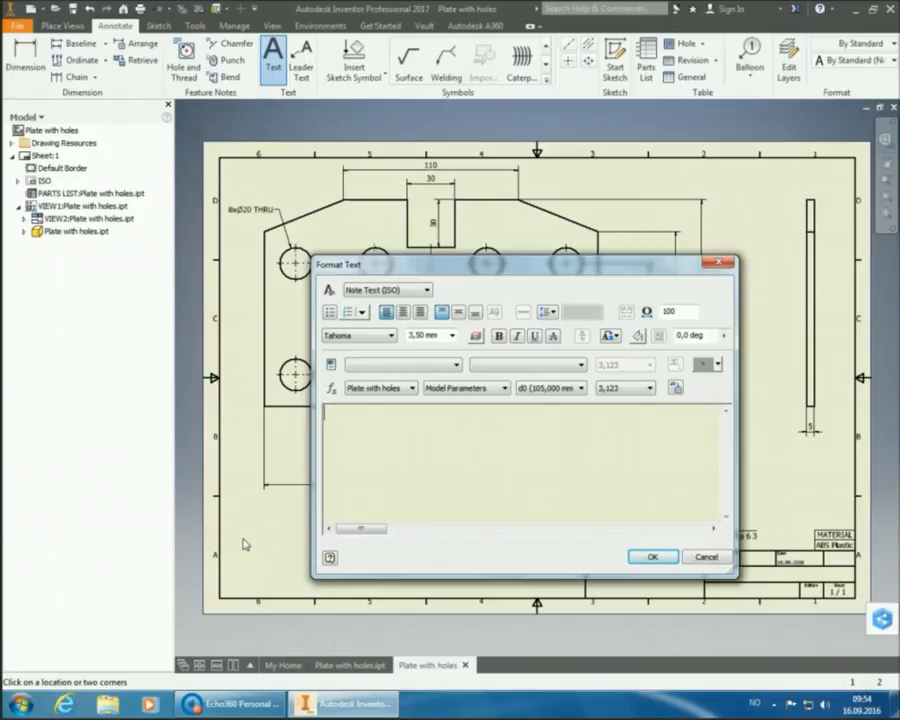
{"action": "type", "text": "Notes:"}
{"action": "key", "text": "Return"}
{"action": "type", "text": "1. Br"}
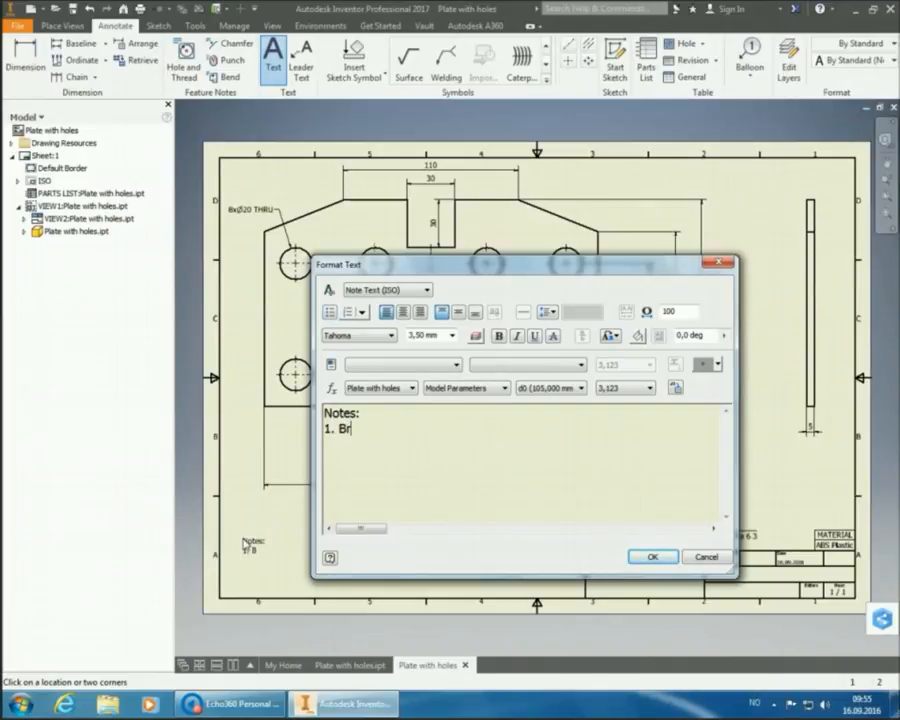
{"action": "type", "text": "eak sharp e"}
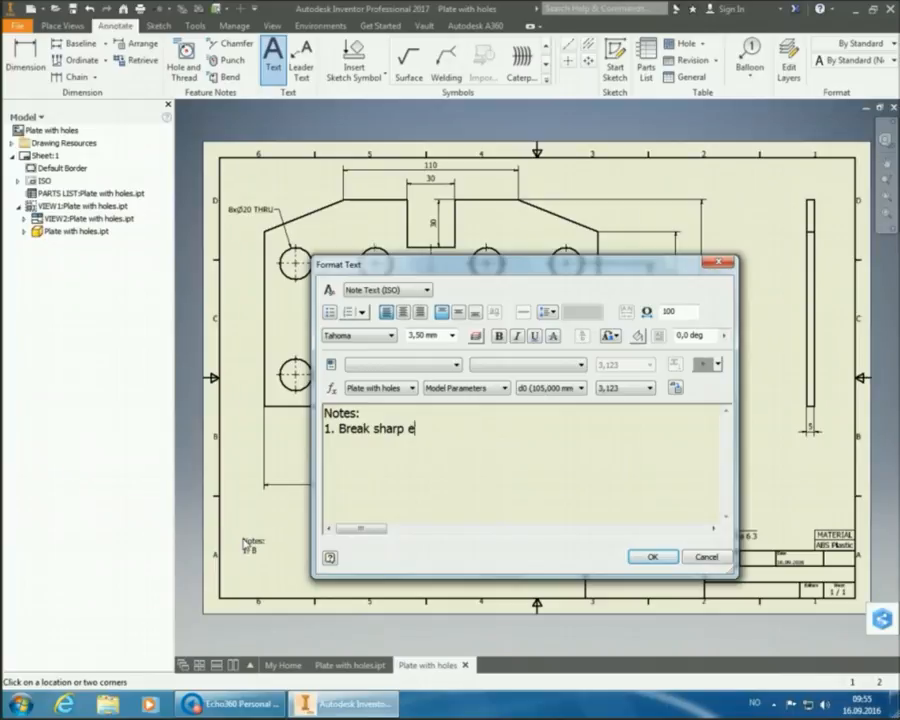
{"action": "type", "text": "dges, "}
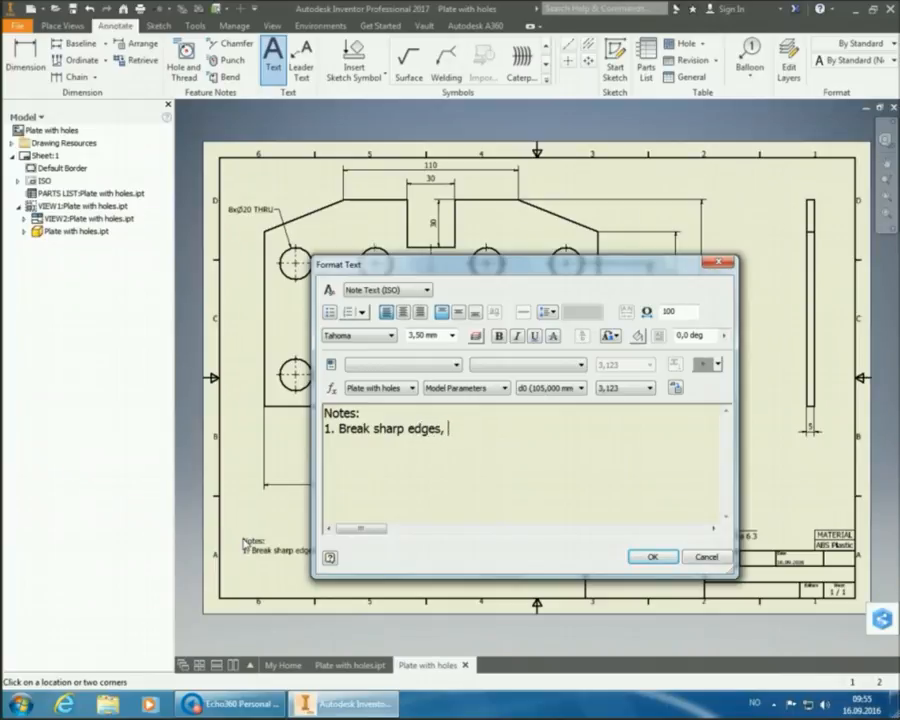
{"action": "type", "text": "0.2 x 45"}
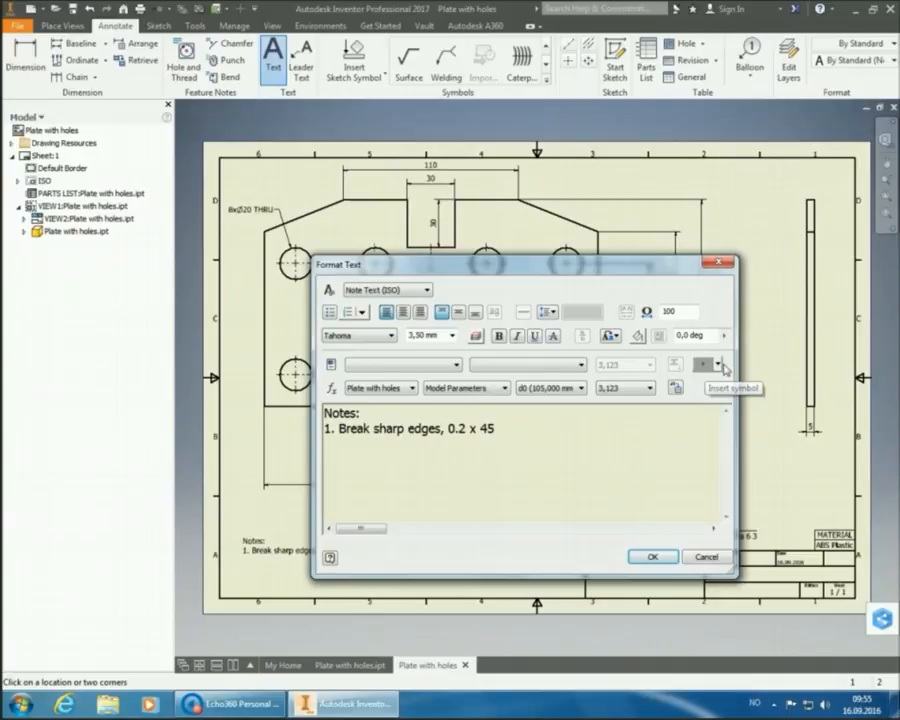
{"action": "left_click", "coordinate": [719, 366]}
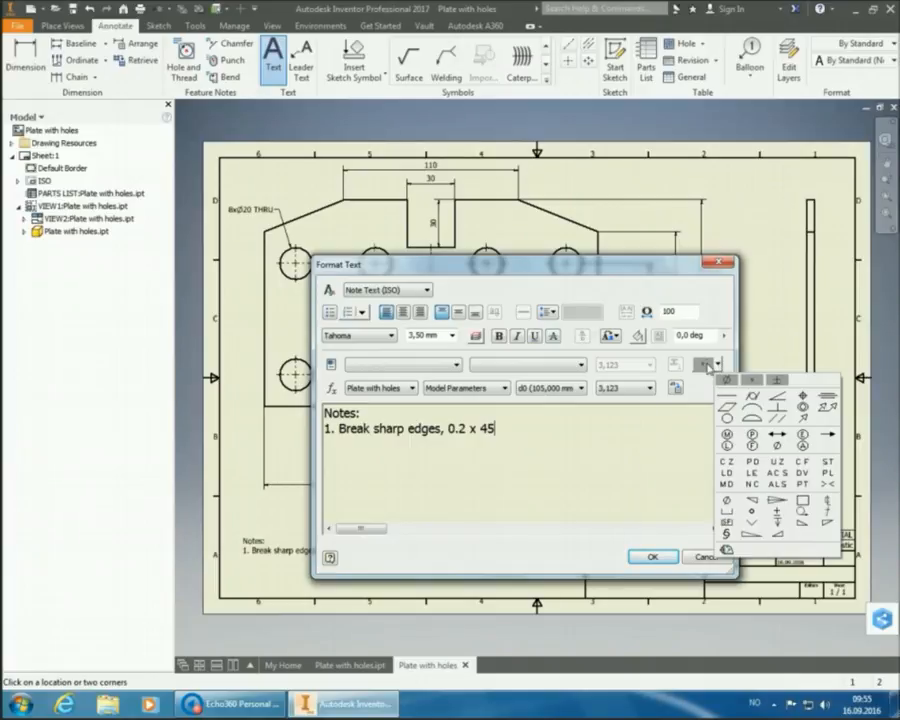
{"action": "left_click", "coordinate": [708, 368]}
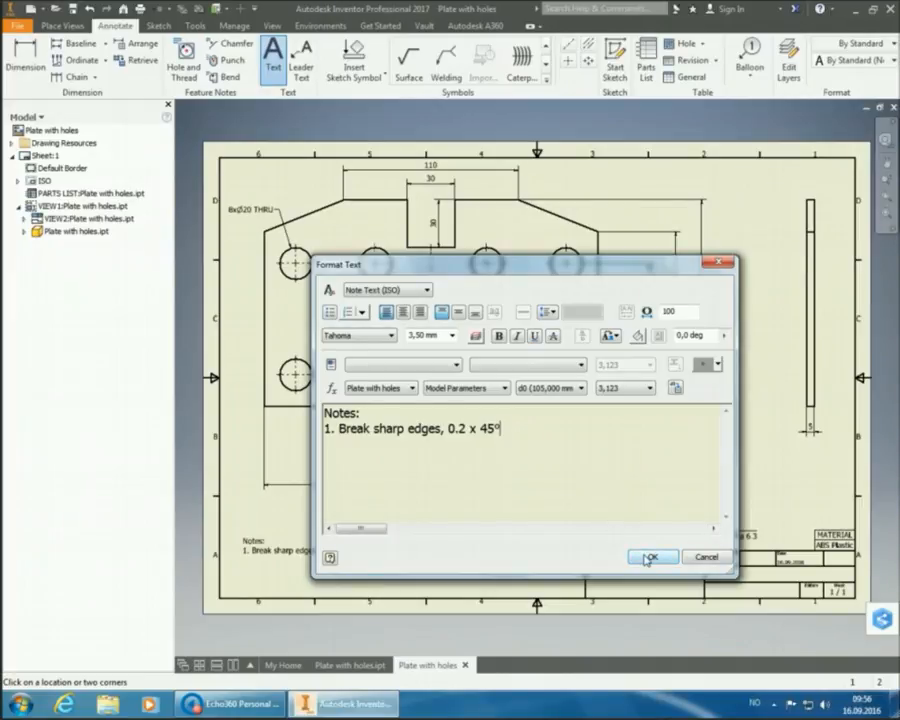
- Place the note 'Notes: 1. Break sharp edges, 0.2 x 45°' and end the Text command
{"action": "left_click", "coordinate": [647, 558]}
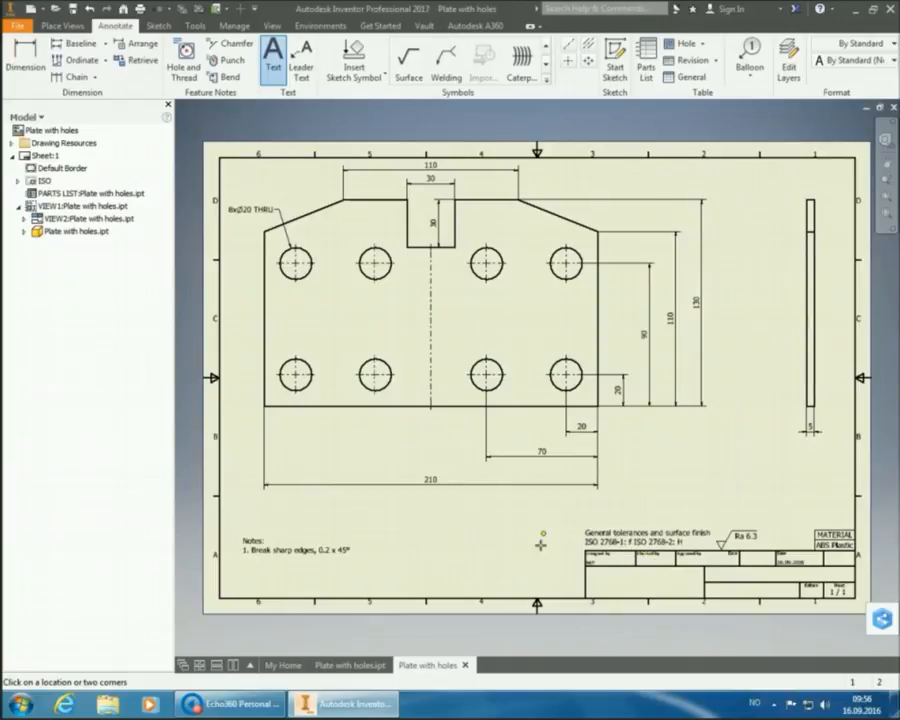
{"action": "right_click", "coordinate": [466, 521]}
{"action": "left_click", "coordinate": [508, 522]}
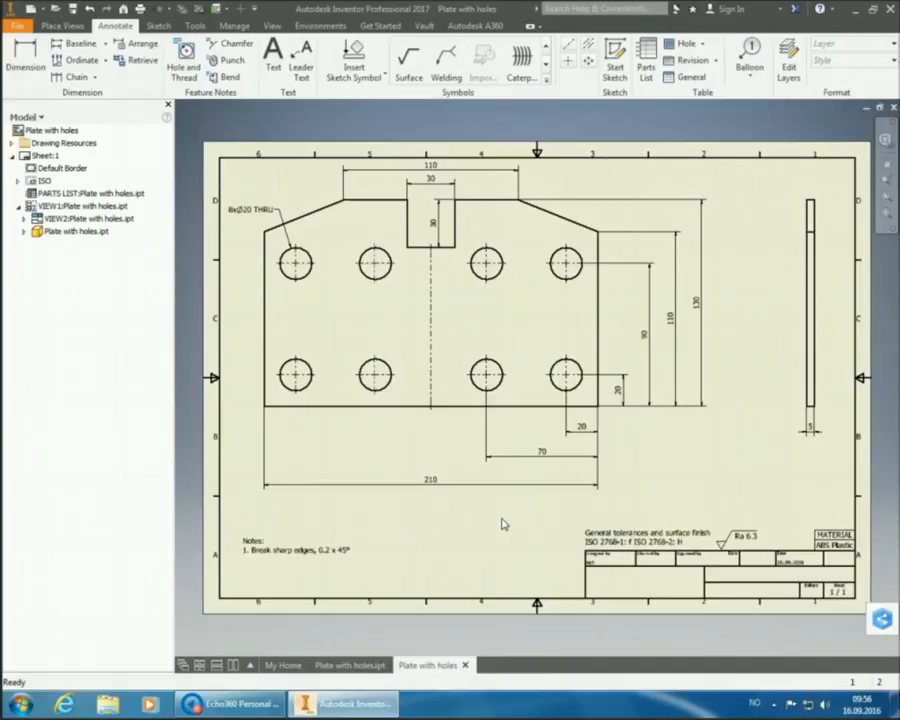
- Drag the Notes text down into the sheet's lower-left corner, just inside the border
{"action": "left_click", "coordinate": [267, 550]}
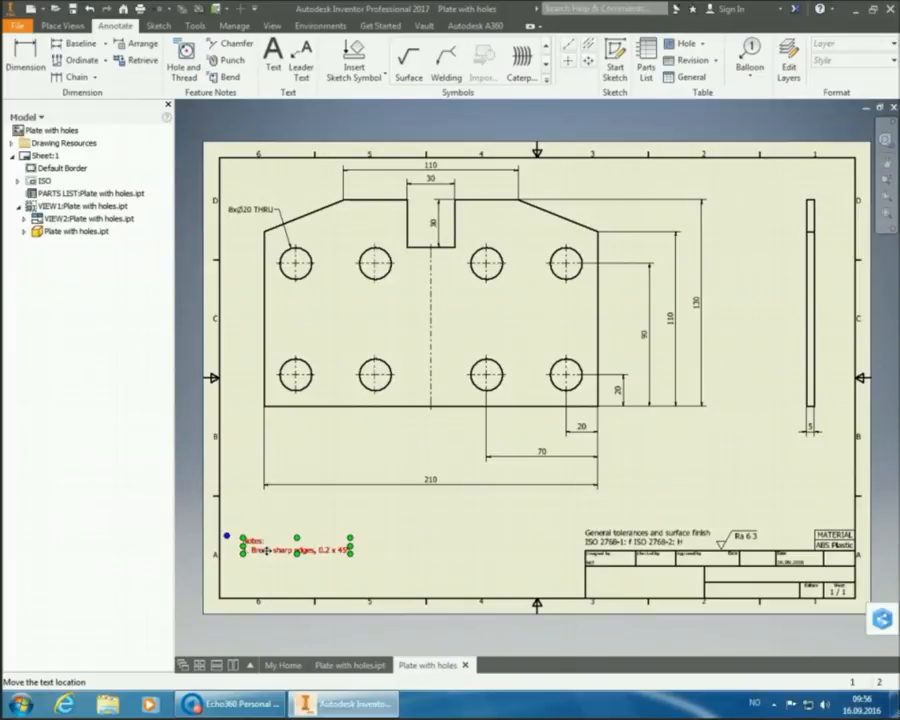
{"action": "left_click_drag", "start_coordinate": [267, 550], "coordinate": [247, 589]}
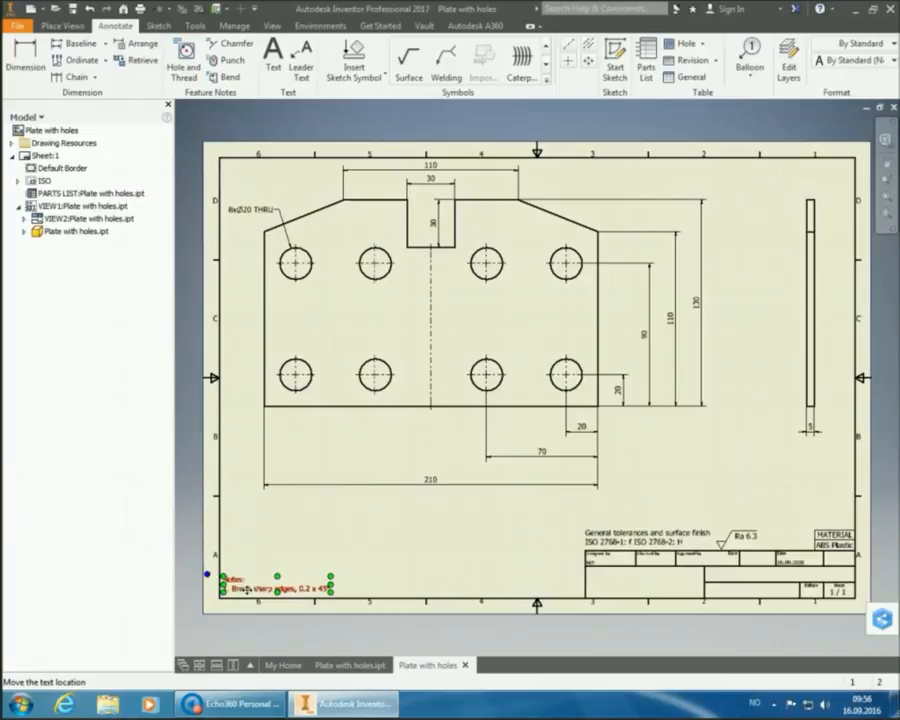
{"action": "left_click", "coordinate": [380, 548]}
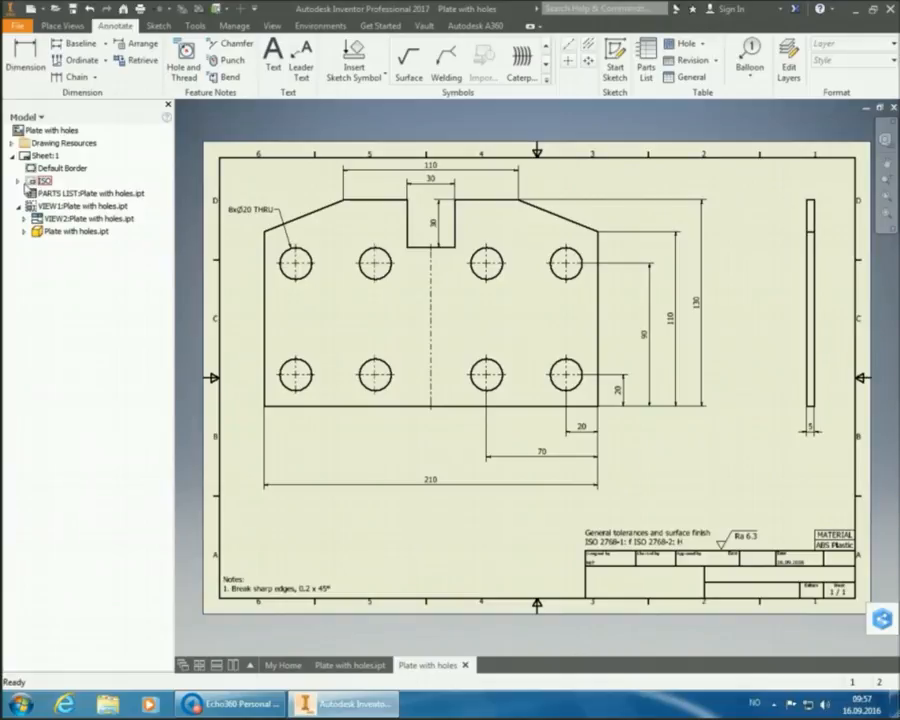
- Open Edit Field Text for the ISO title block's Field Text in the Model browser
{"action": "left_click", "coordinate": [18, 182]}
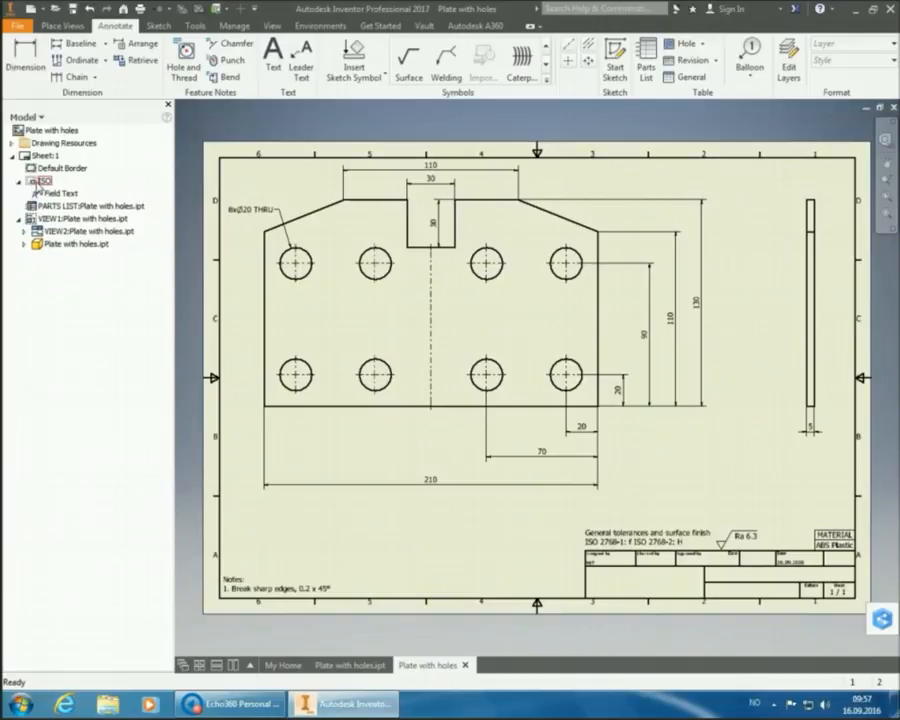
{"action": "left_click", "coordinate": [56, 193]}
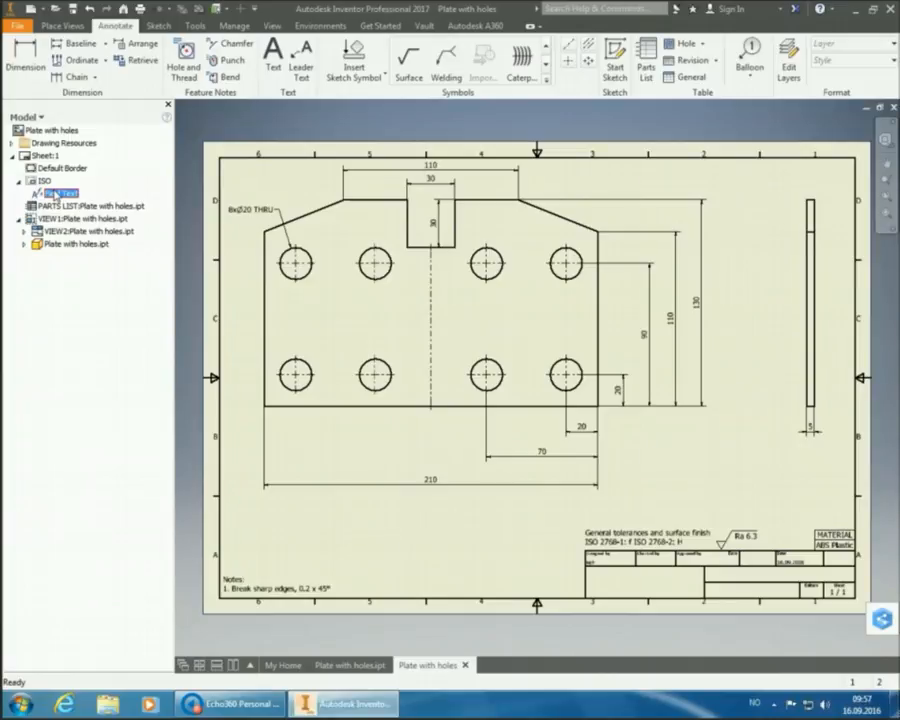
{"action": "right_click", "coordinate": [56, 193]}
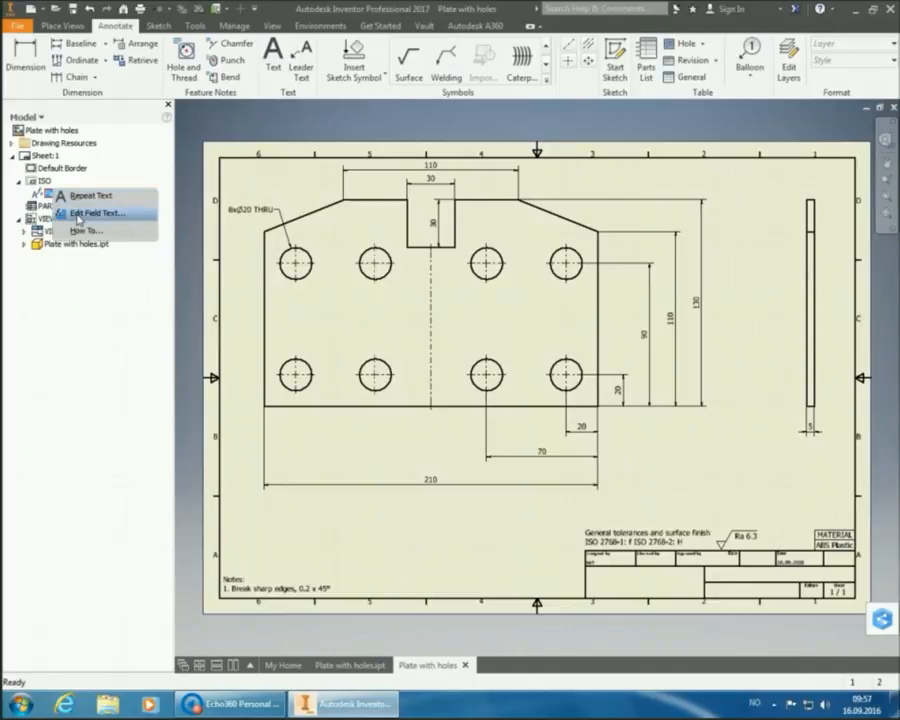
{"action": "left_click", "coordinate": [78, 213]}
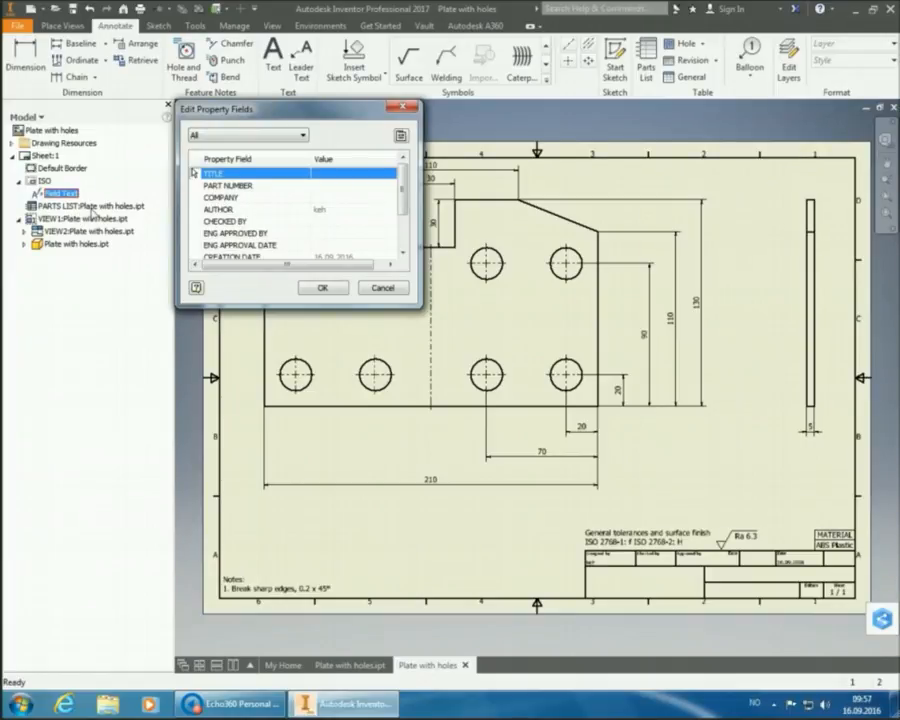
- Enlarge the Edit Property Fields list and open the drawing's iProperties
{"action": "left_click_drag", "start_coordinate": [272, 307], "coordinate": [270, 371]}
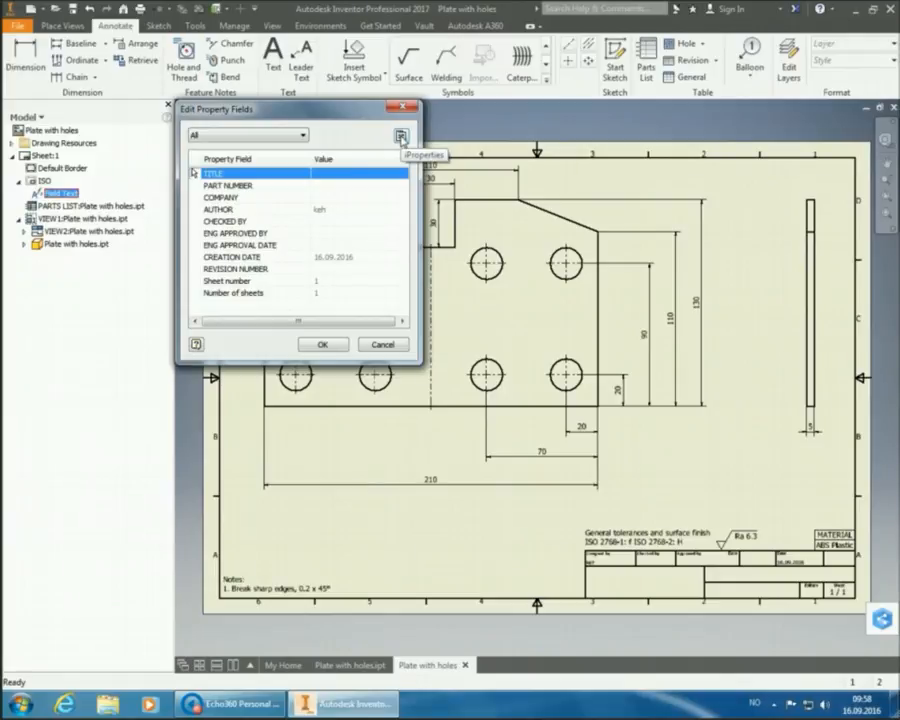
{"action": "left_click", "coordinate": [401, 137]}
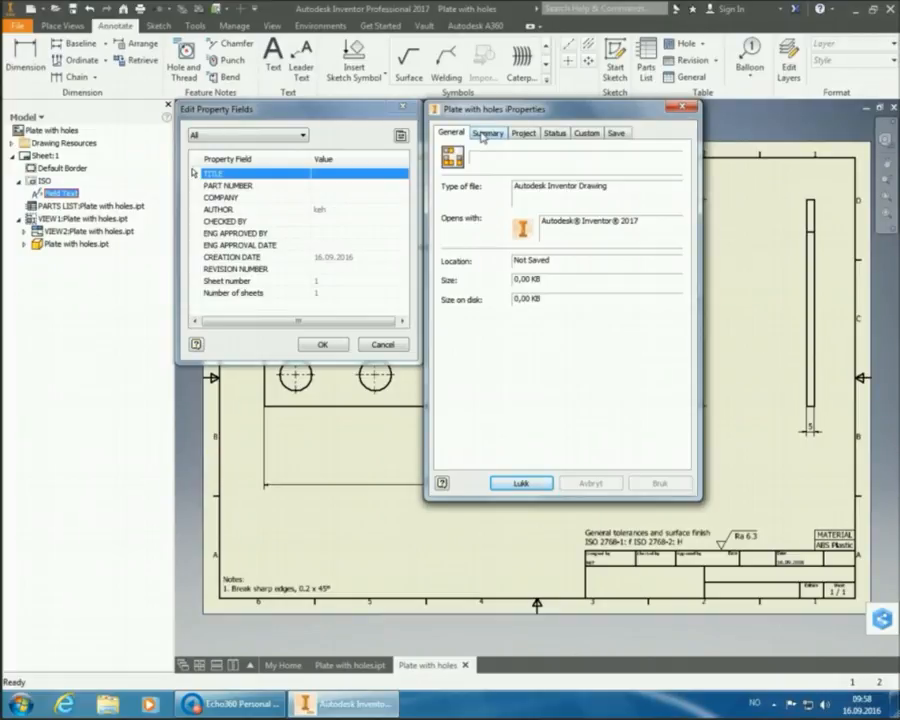
- On the Summary tab, set Title 'Plate with holes', Author to the ID number, Company HSH
{"action": "left_click", "coordinate": [482, 134]}
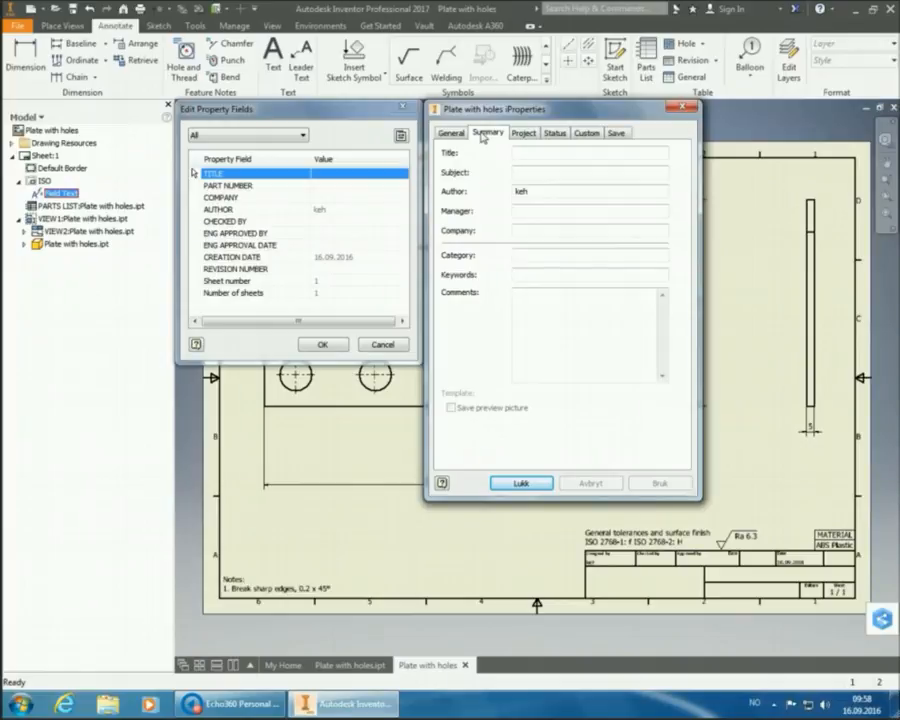
{"action": "left_click", "coordinate": [528, 153]}
{"action": "type", "text": "Plate"}
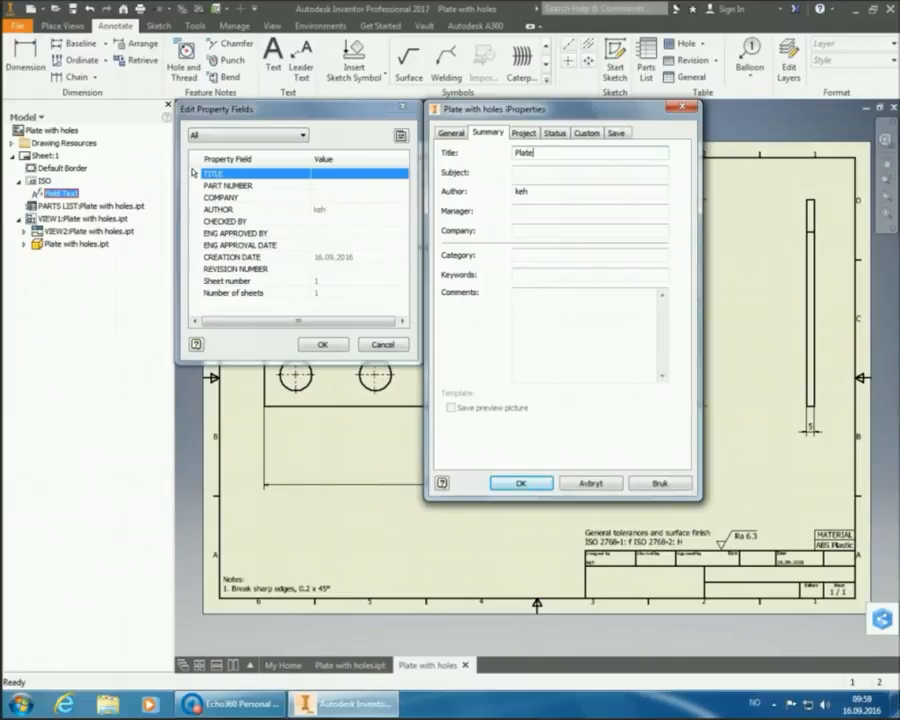
{"action": "type", "text": " with holes"}
{"action": "left_click", "coordinate": [596, 197]}
{"action": "left_click_drag", "start_coordinate": [532, 195], "coordinate": [511, 197]}
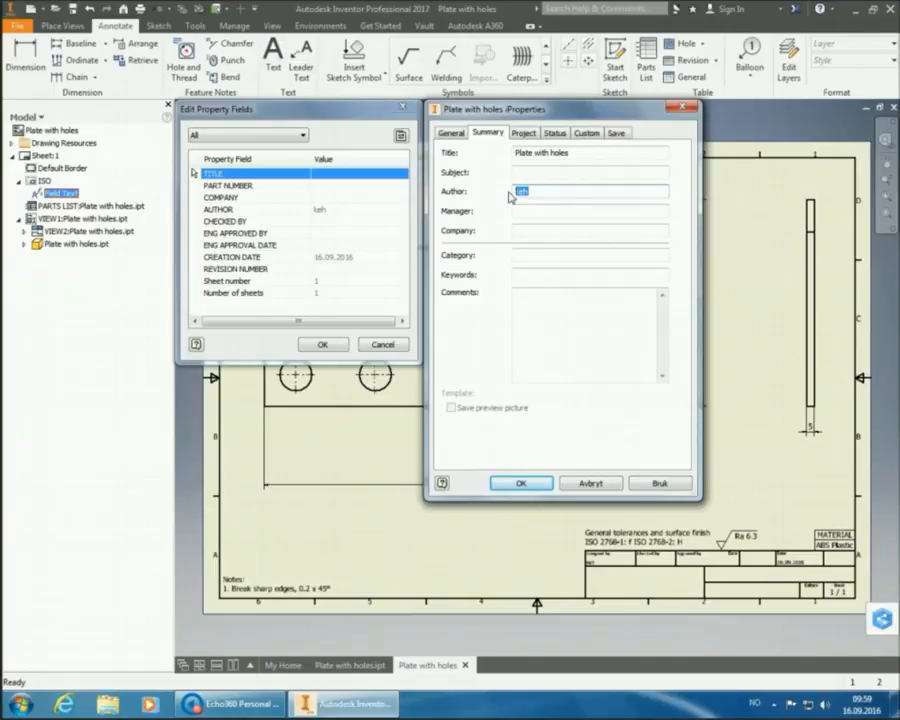
{"action": "left_click", "coordinate": [532, 233]}
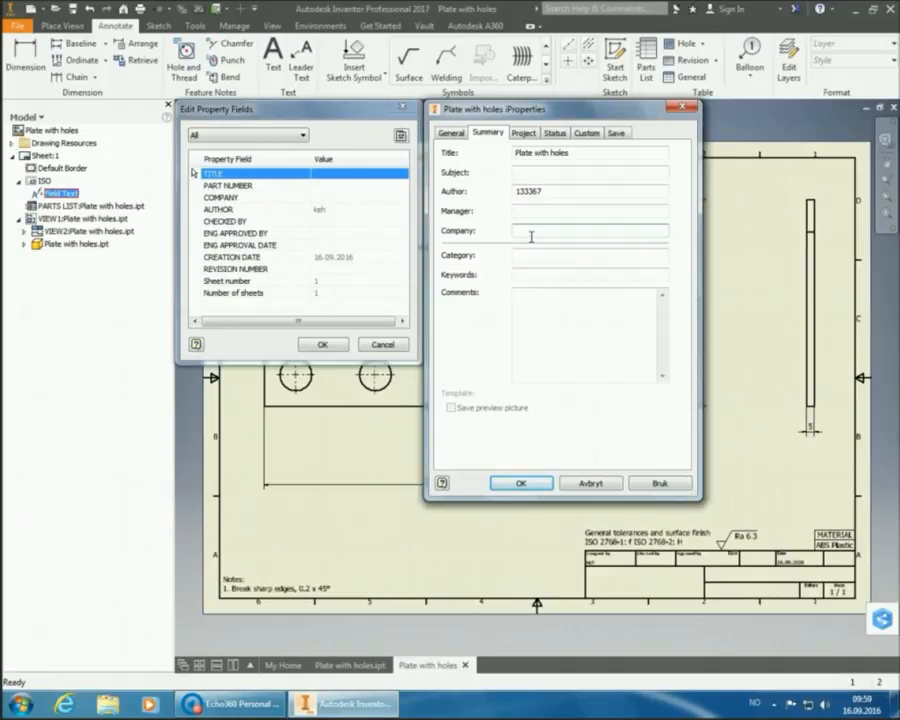
{"action": "type", "text": "HSH"}
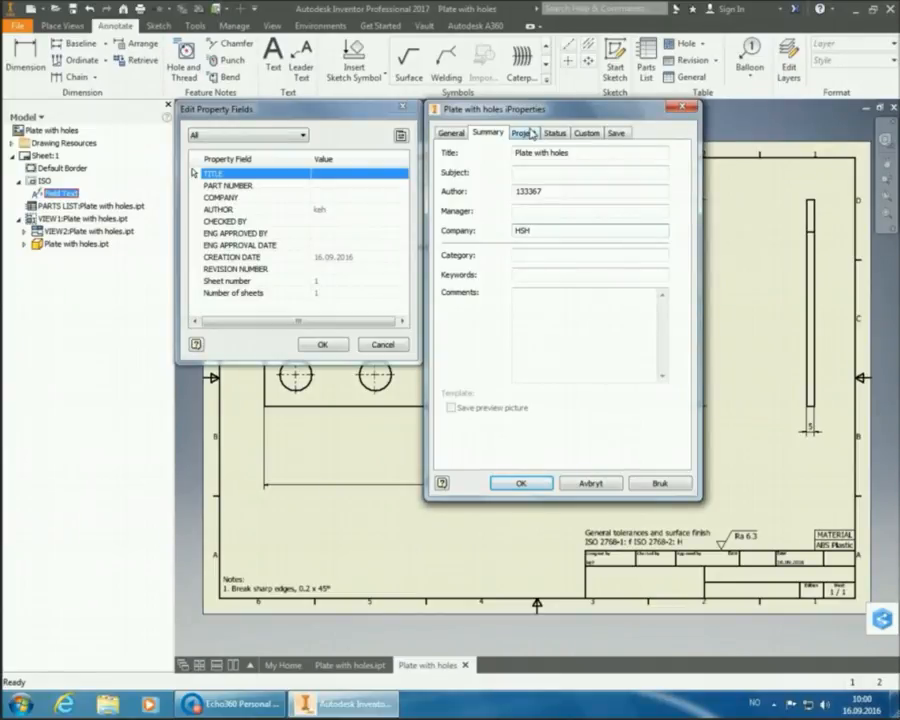
- On the Project tab, enter Part Number 'Plate with holes' and Revision Number A
{"action": "left_click", "coordinate": [524, 133]}
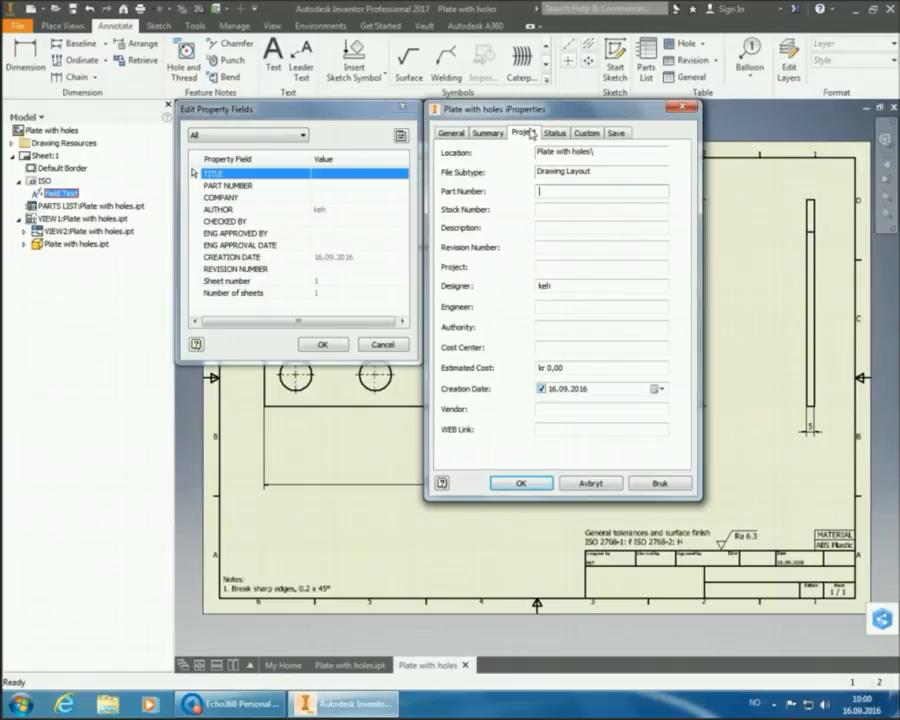
{"action": "type", "text": "Plate with holes"}
{"action": "left_click", "coordinate": [563, 252]}
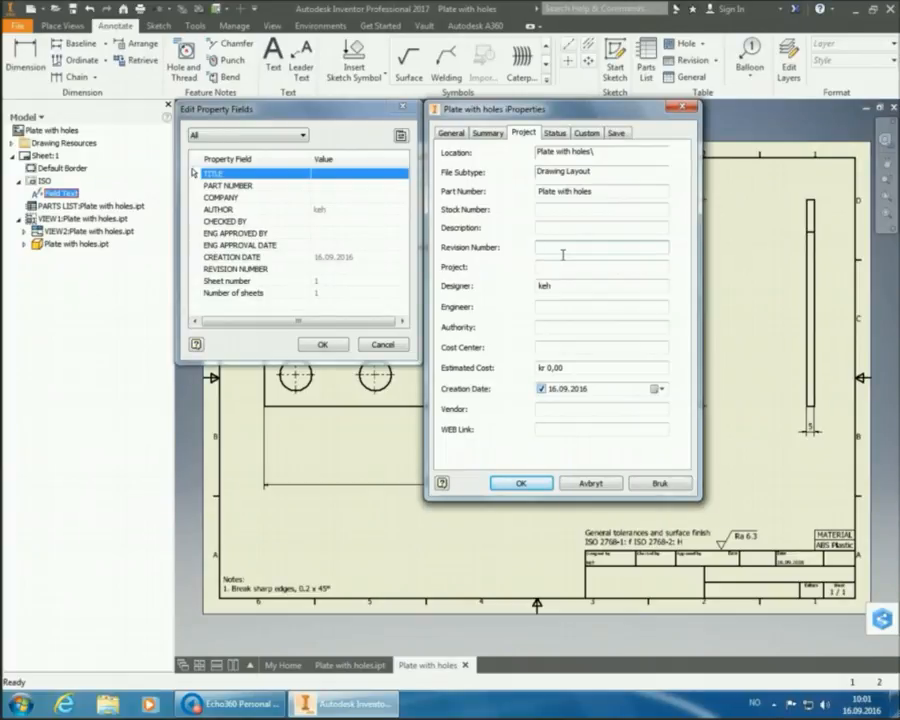
{"action": "type", "text": "A"}
- Enter checker and approver initials, enable Eng. Approved Date 16.09.2016, and apply
{"action": "left_click", "coordinate": [555, 134]}
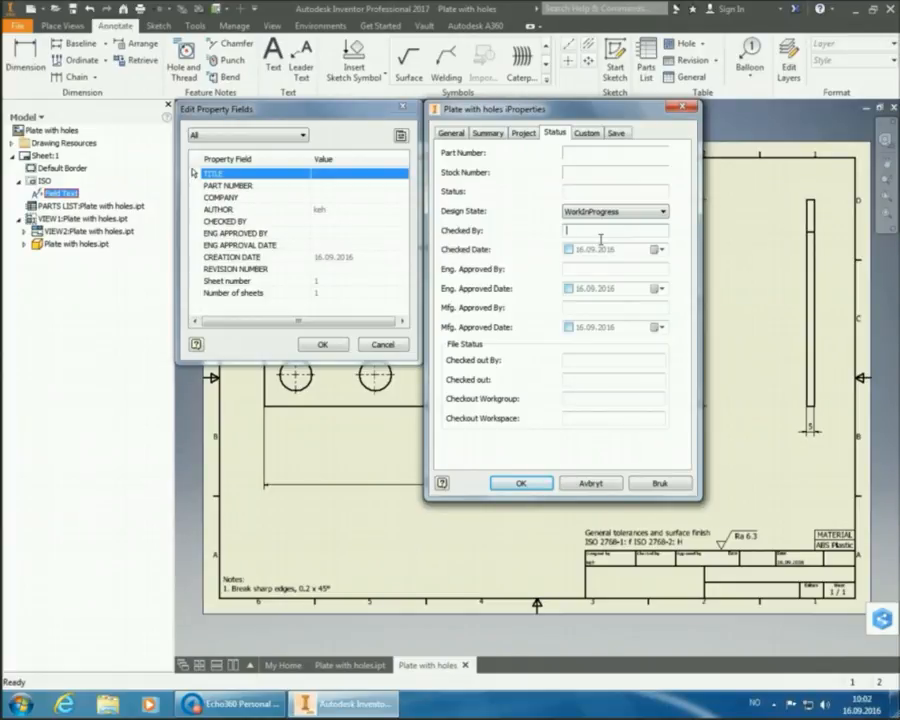
{"action": "left_click", "coordinate": [600, 233]}
{"action": "type", "text": "TEE"}
{"action": "key", "text": "Tab"}
{"action": "key", "text": "Tab"}
{"action": "type", "text": "EAK"}
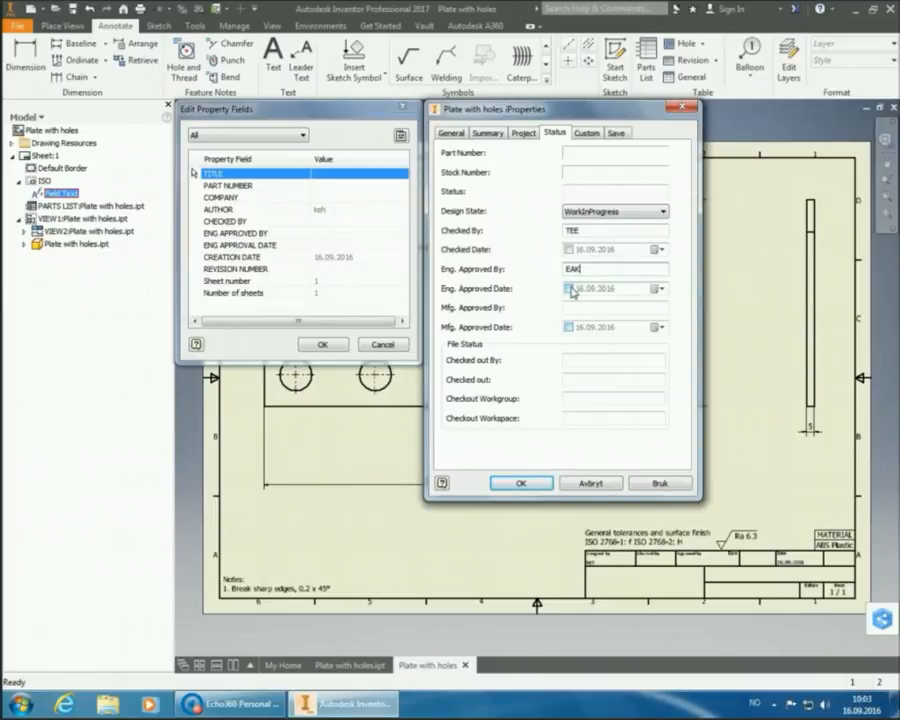
{"action": "left_click", "coordinate": [569, 288]}
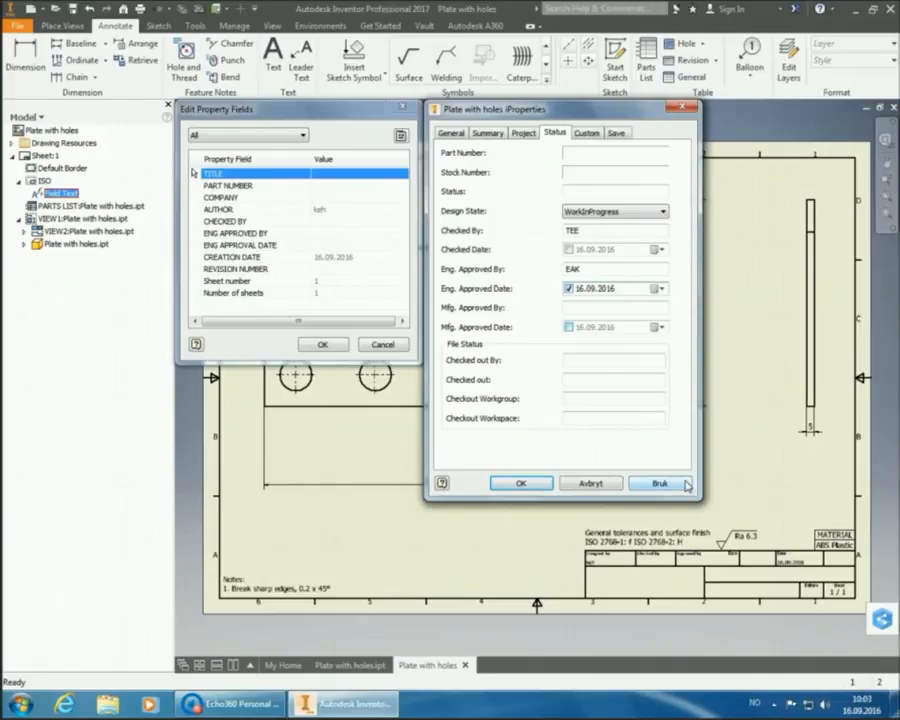
{"action": "left_click", "coordinate": [686, 484]}
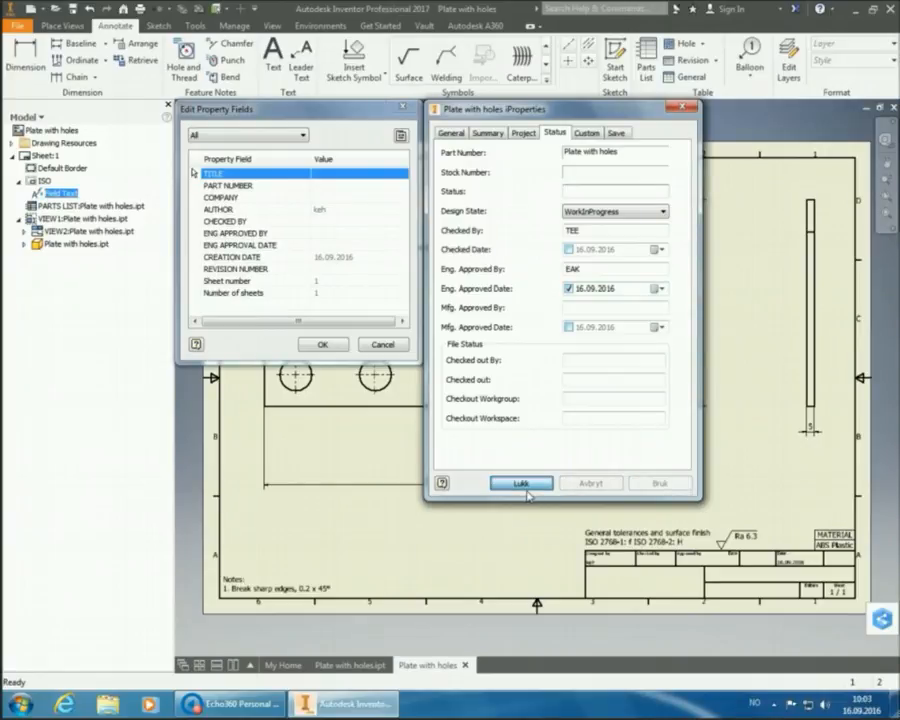
- Close iProperties and Edit Property Fields with OK so the title block updates
{"action": "left_click", "coordinate": [521, 484]}
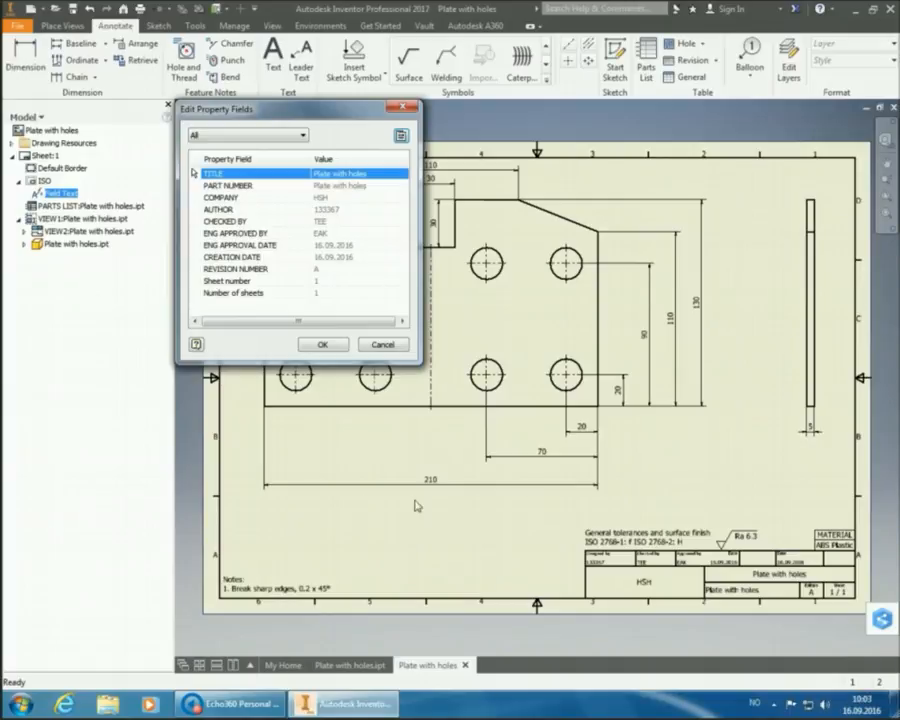
{"action": "left_click", "coordinate": [331, 350]}
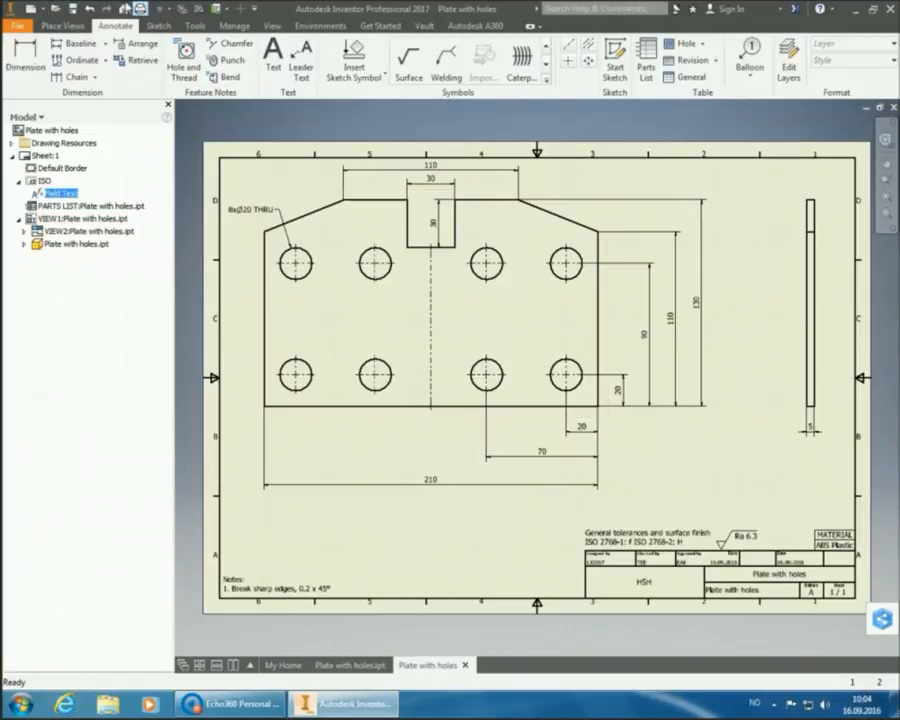
- Save the drawing as Plate with holes.idw together with its part file
{"action": "left_click", "coordinate": [78, 10]}
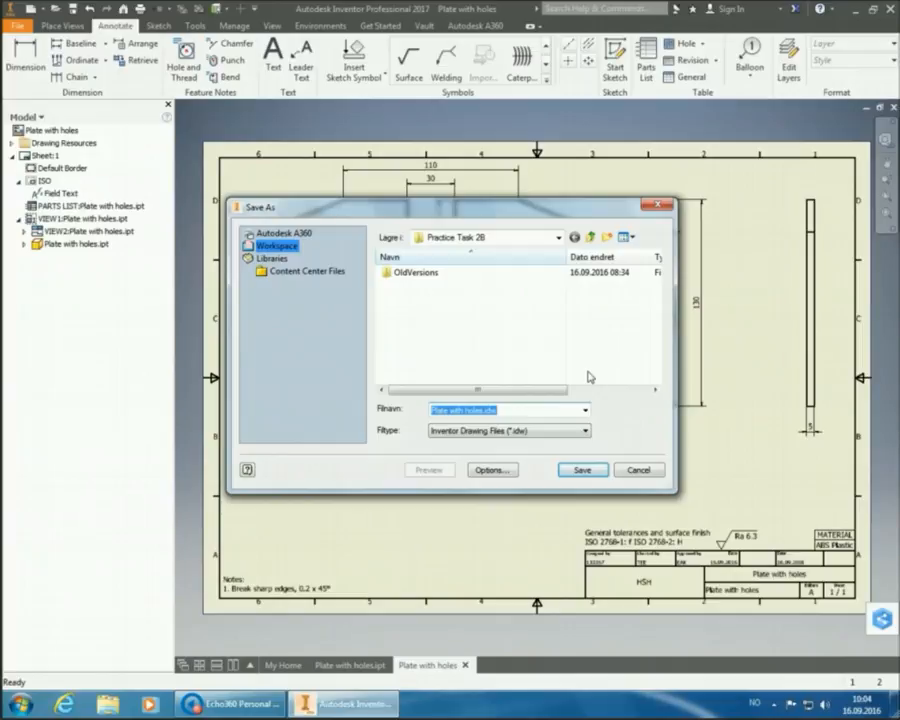
{"action": "left_click", "coordinate": [583, 470]}
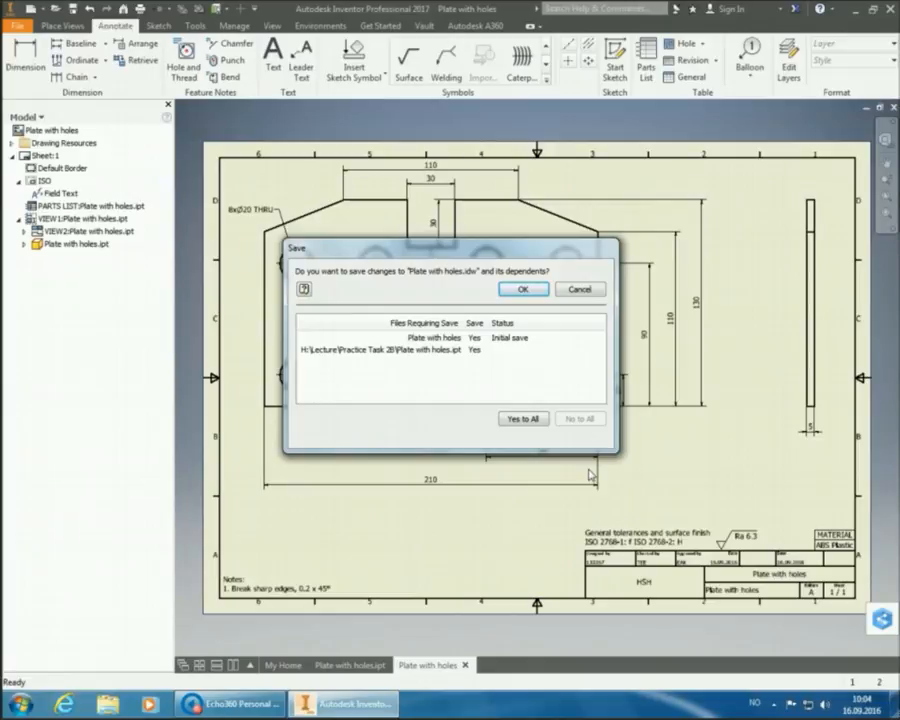
{"action": "left_click", "coordinate": [521, 290]}
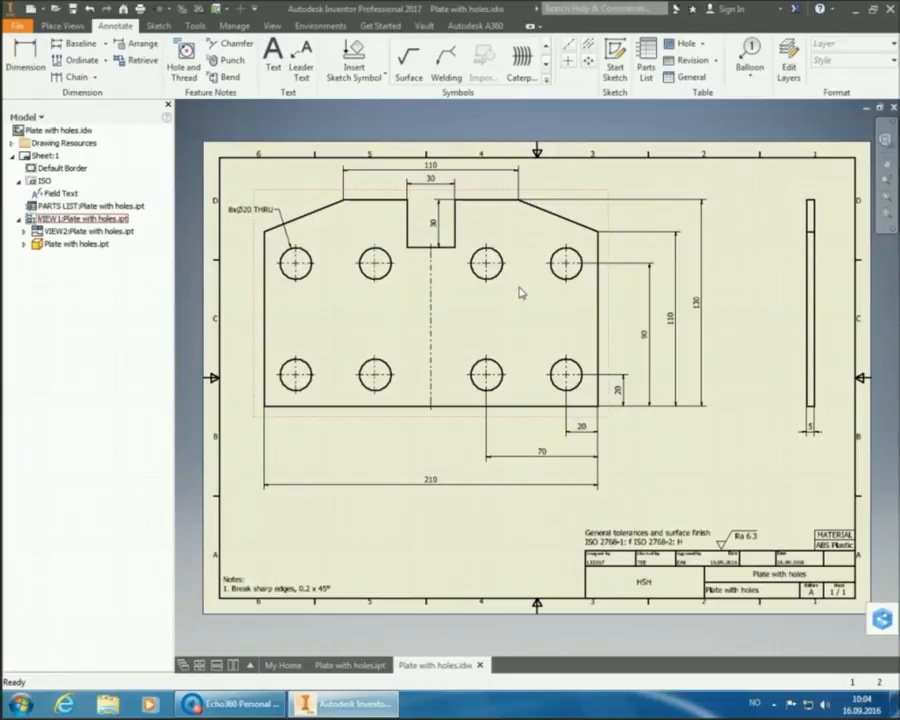